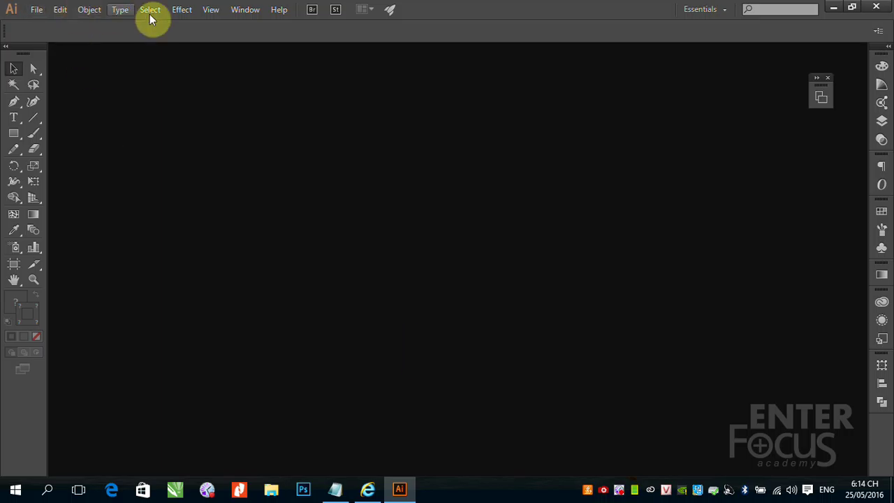
# View the workspace presets, and switch the tool panel to a single column and back to two columns
pyautogui.click(726, 13)
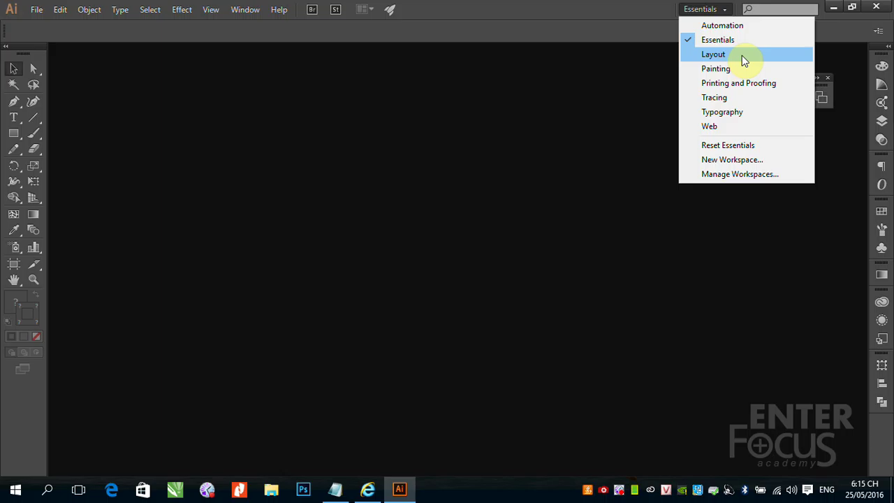
pyautogui.click(532, 9)
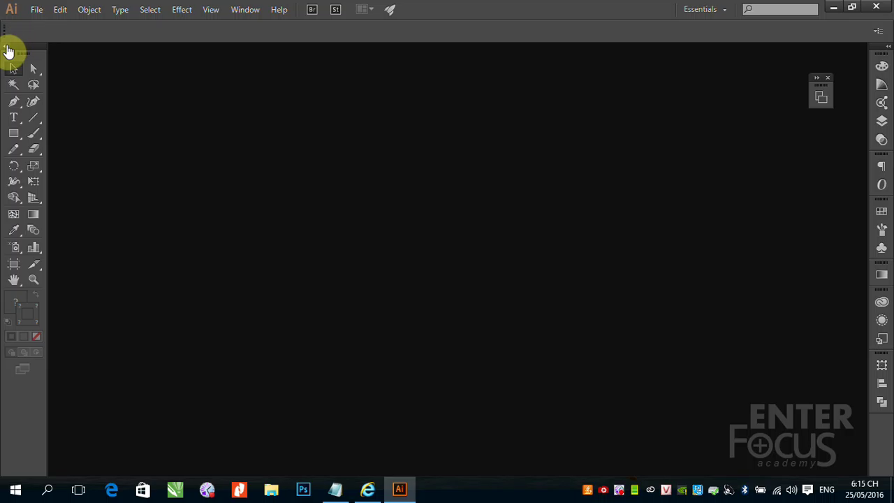
pyautogui.click(8, 49)
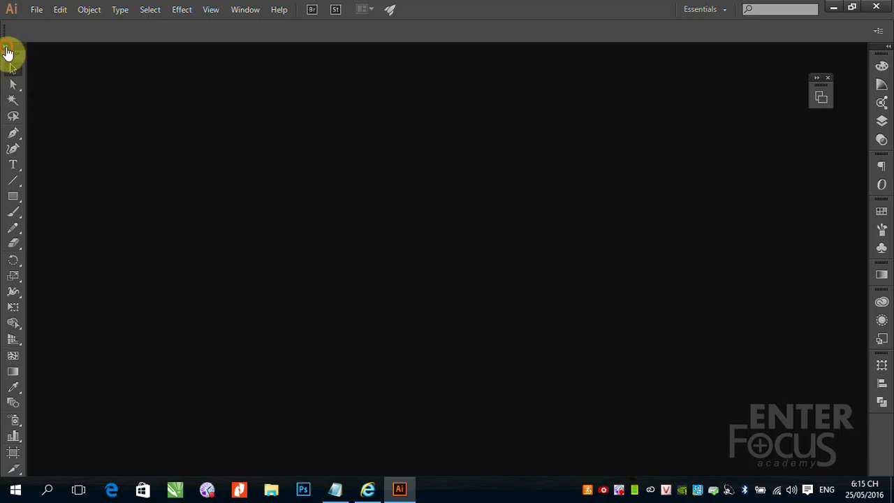
pyautogui.click(8, 49)
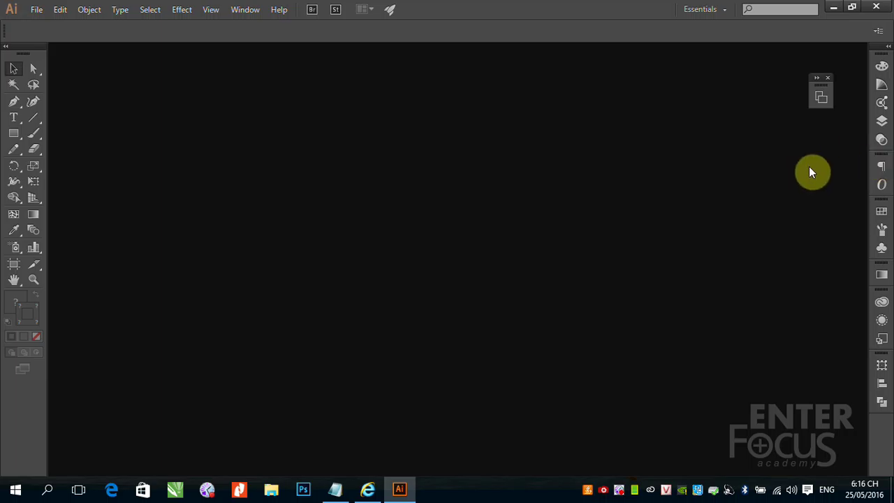
# Start setting up a new document and review the available document profiles
pyautogui.click(37, 12)
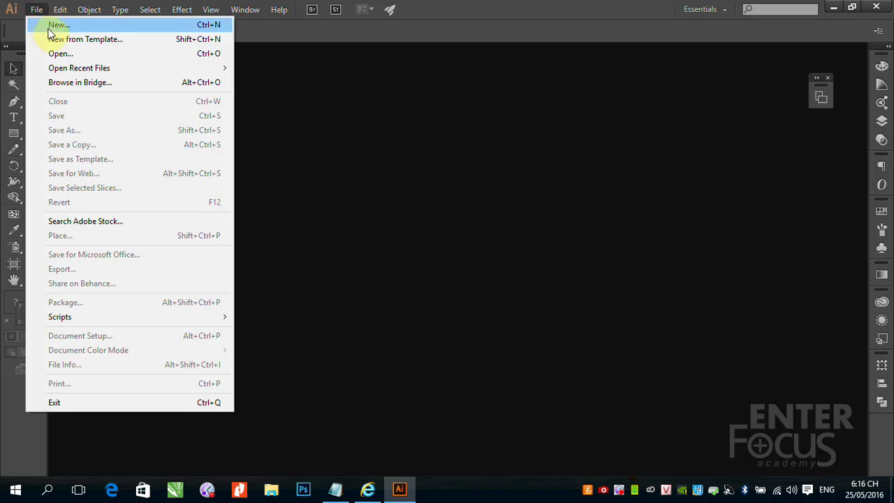
pyautogui.click(213, 25)
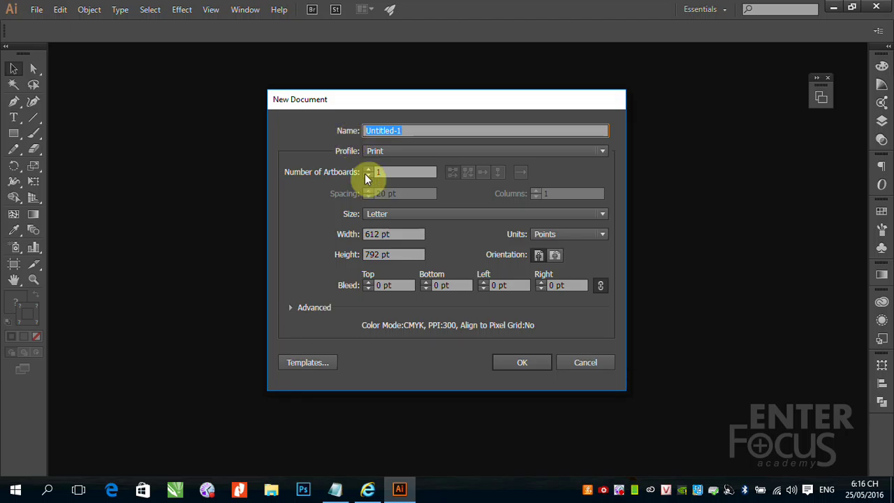
pyautogui.click(603, 151)
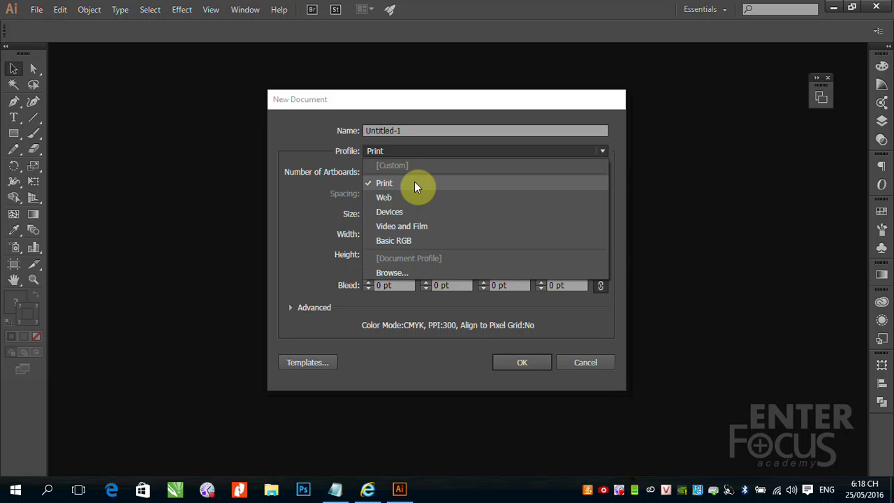
pyautogui.click(619, 185)
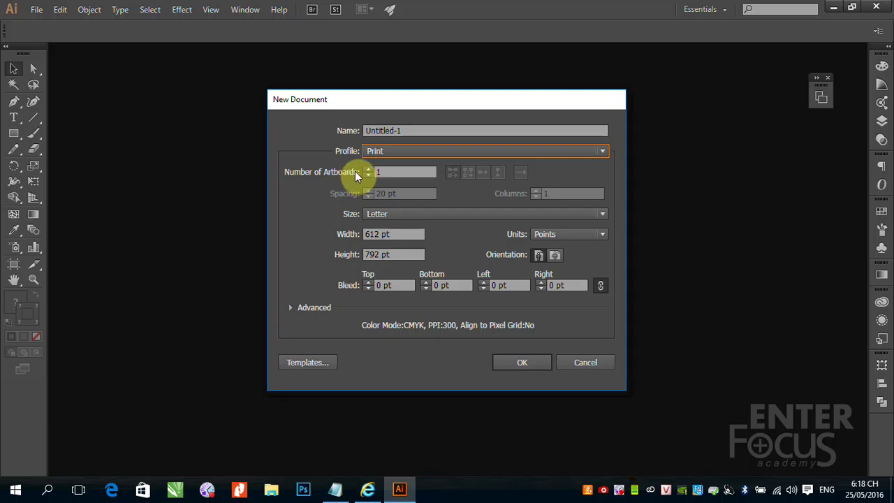
# Raise the new document's number of artboards to 2 and set it back to 1
pyautogui.doubleClick(391, 173)
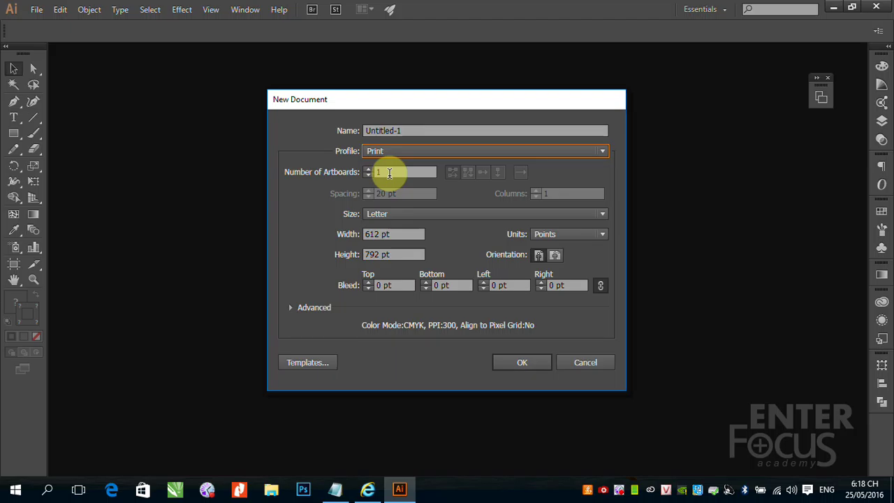
pyautogui.doubleClick(380, 173)
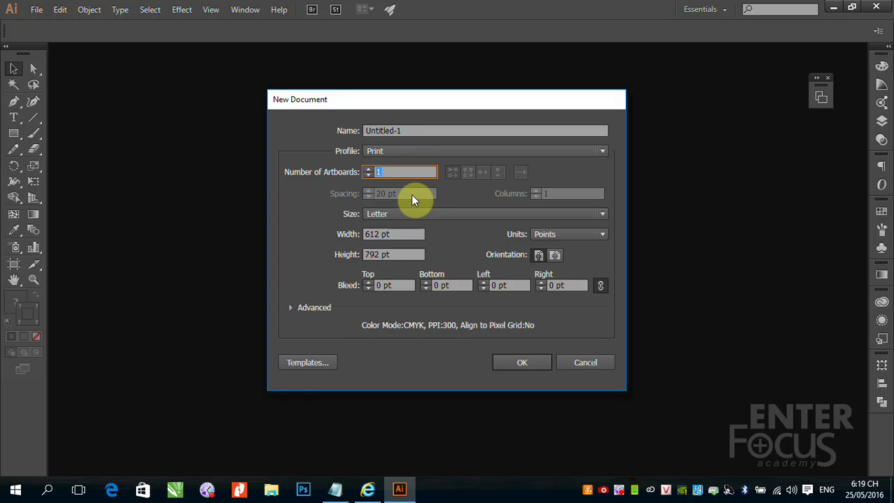
pyautogui.click(368, 170)
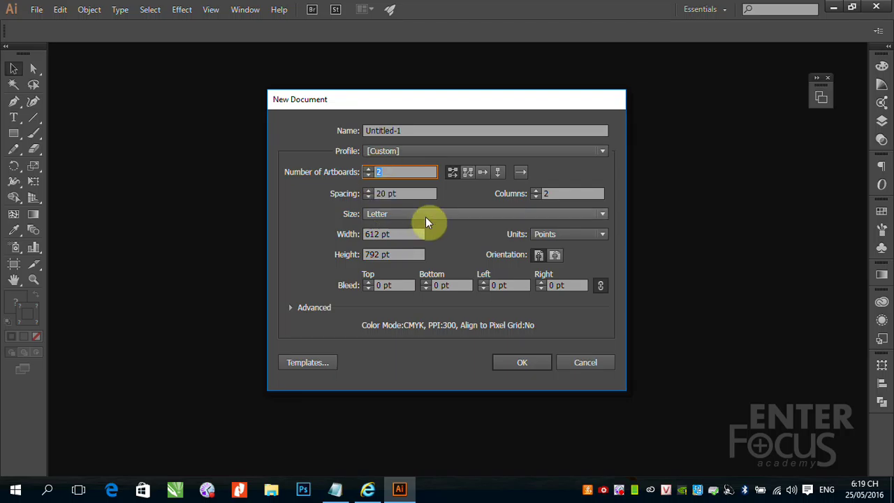
pyautogui.write('1')
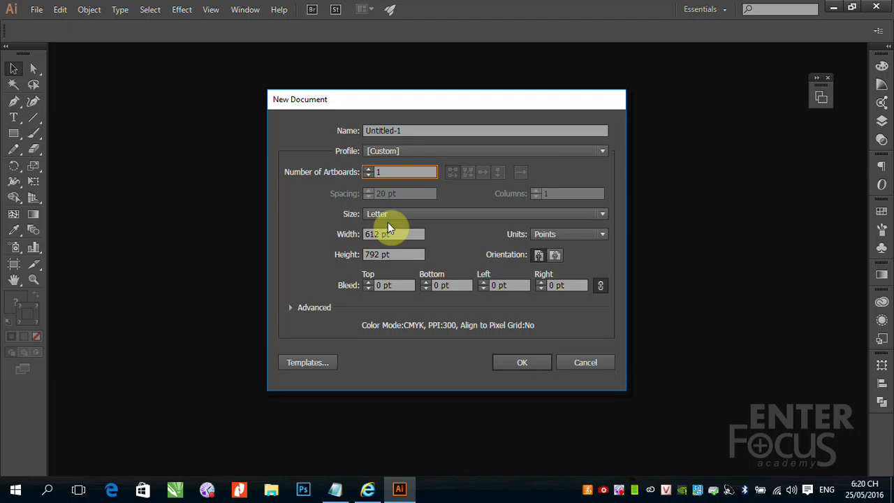
# Set the new document's size to A4 and its units to Millimeters
pyautogui.click(603, 213)
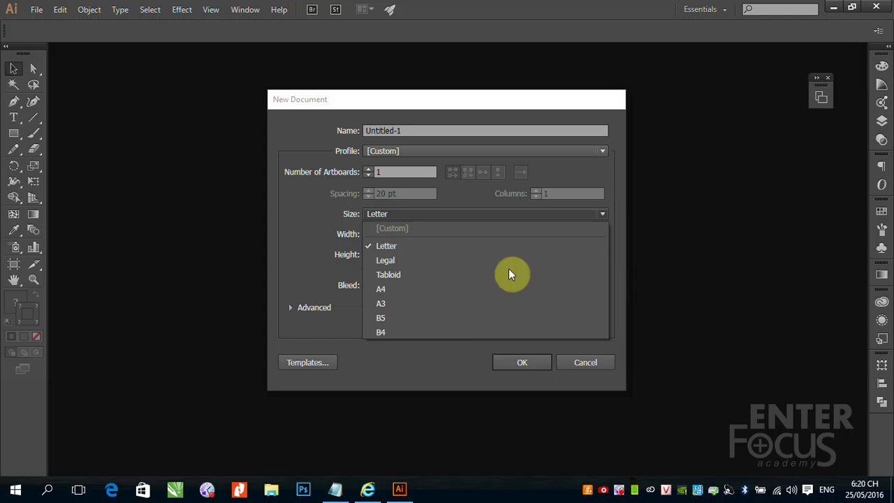
pyautogui.click(383, 292)
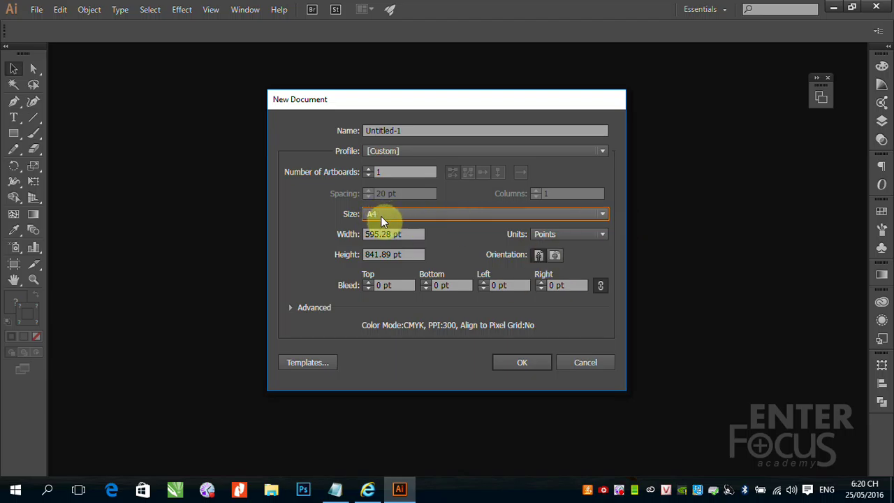
pyautogui.moveTo(405, 236); pyautogui.dragTo(362, 235)
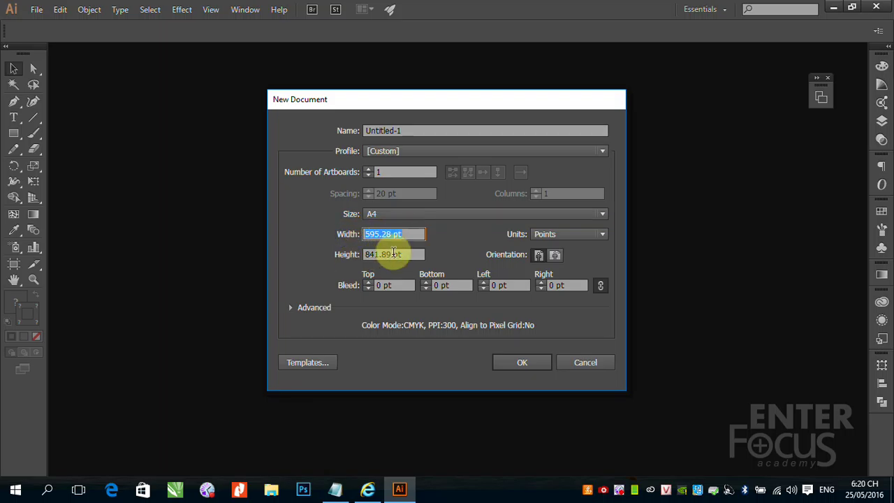
pyautogui.click(603, 234)
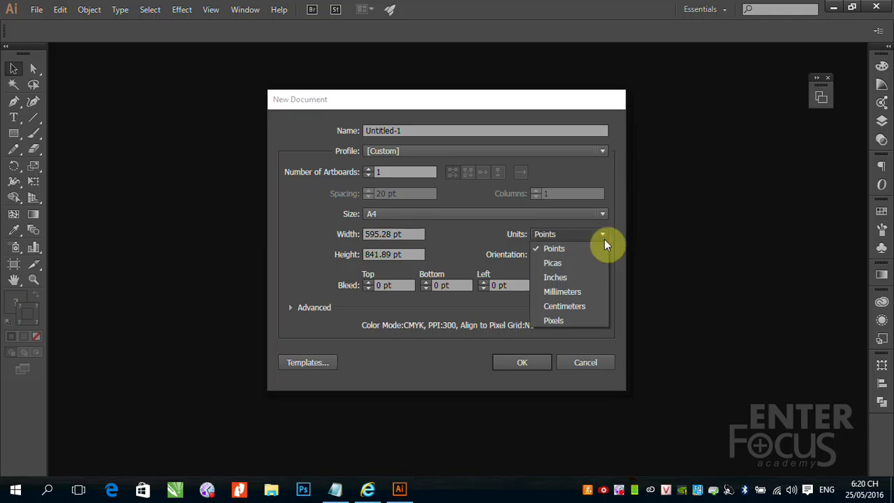
pyautogui.click(566, 291)
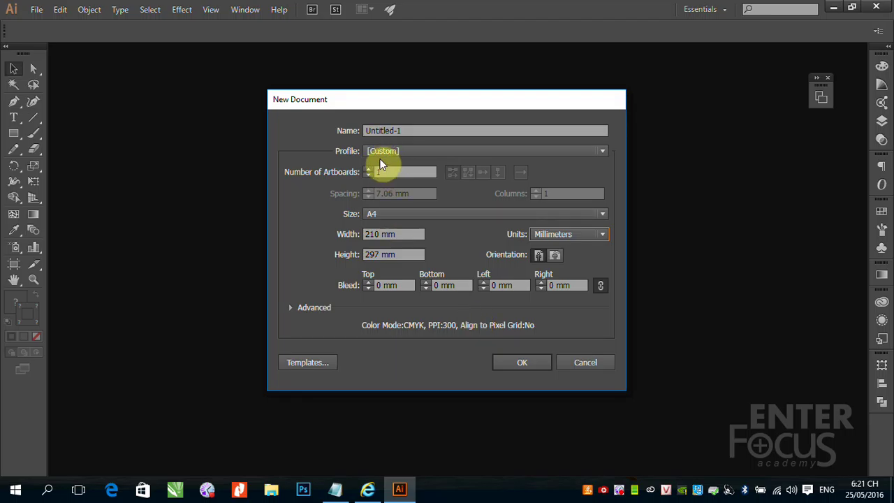
# Apply the Print profile to the new document settings and create the document
pyautogui.click(602, 151)
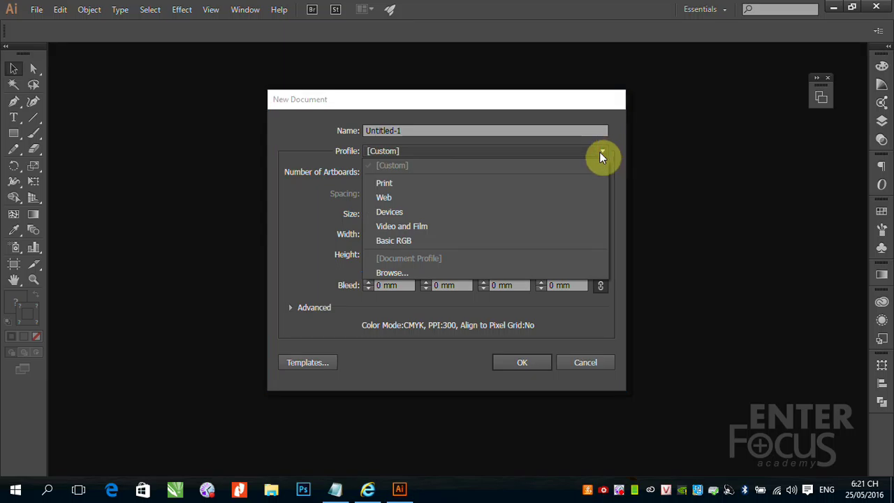
pyautogui.click(538, 182)
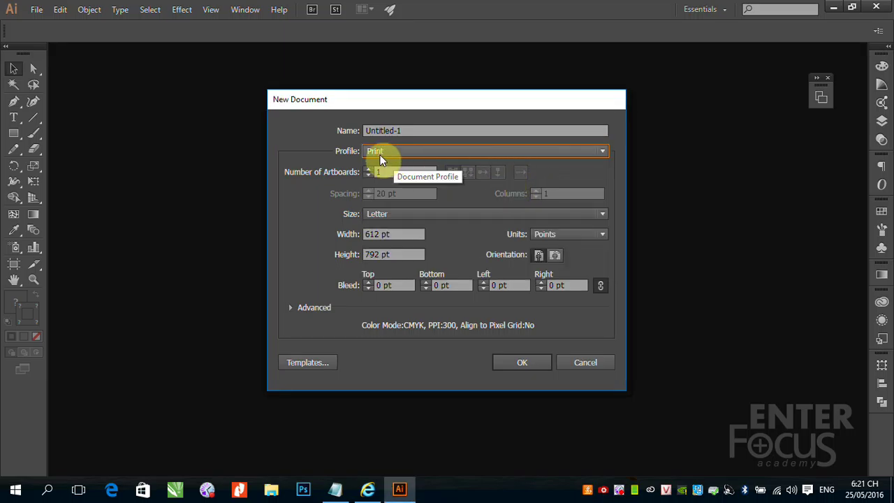
pyautogui.click(604, 151)
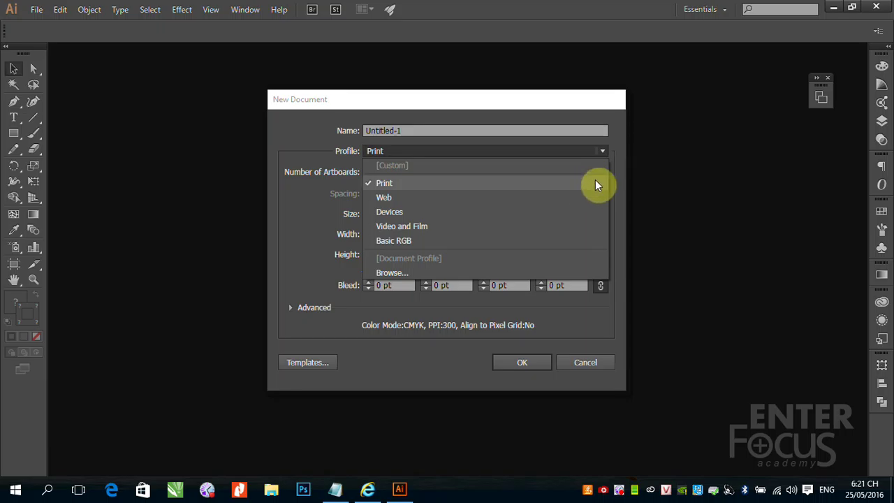
pyautogui.click(621, 190)
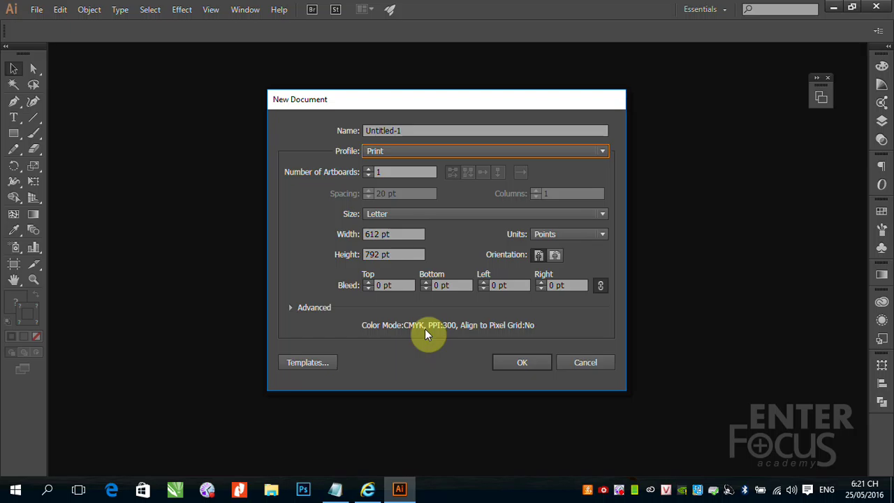
pyautogui.click(530, 364)
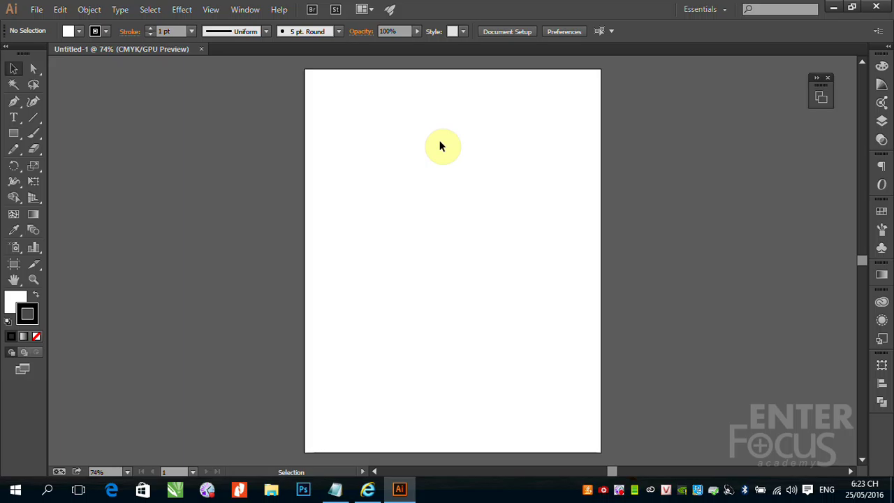
# Draw a rectangle about 201 × 142 pt in the artboard's upper left area and give it a red fill with a white stroke
pyautogui.click(13, 133)
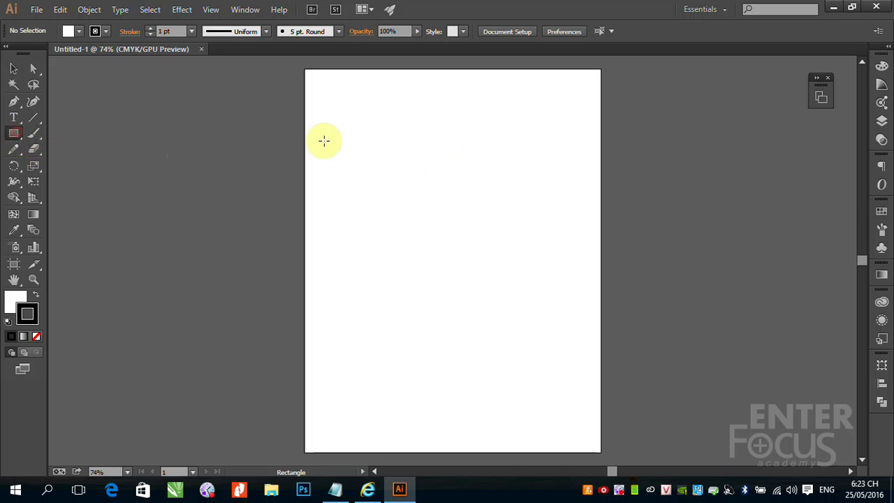
pyautogui.moveTo(318, 136); pyautogui.dragTo(416, 204)
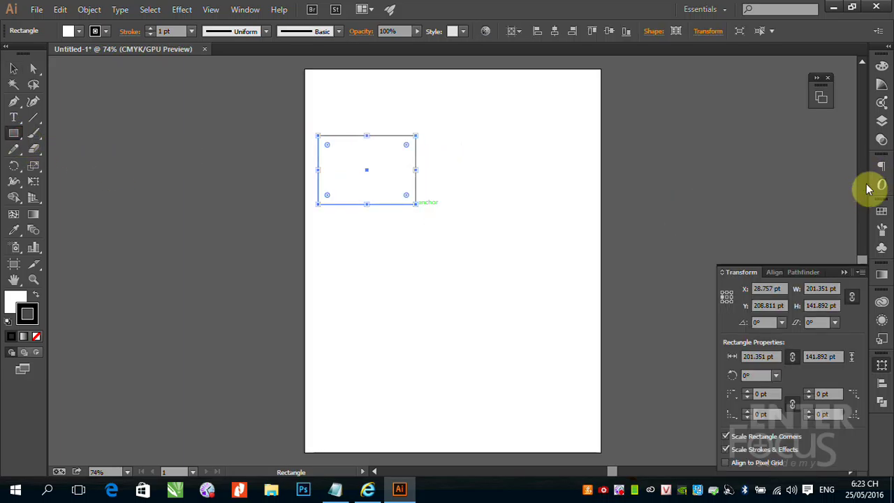
pyautogui.click(882, 211)
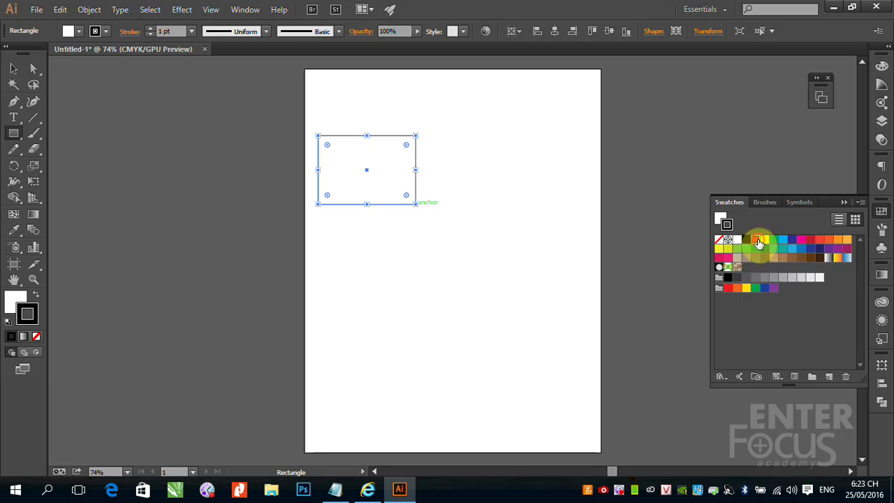
pyautogui.click(757, 240)
pyautogui.click(36, 294)
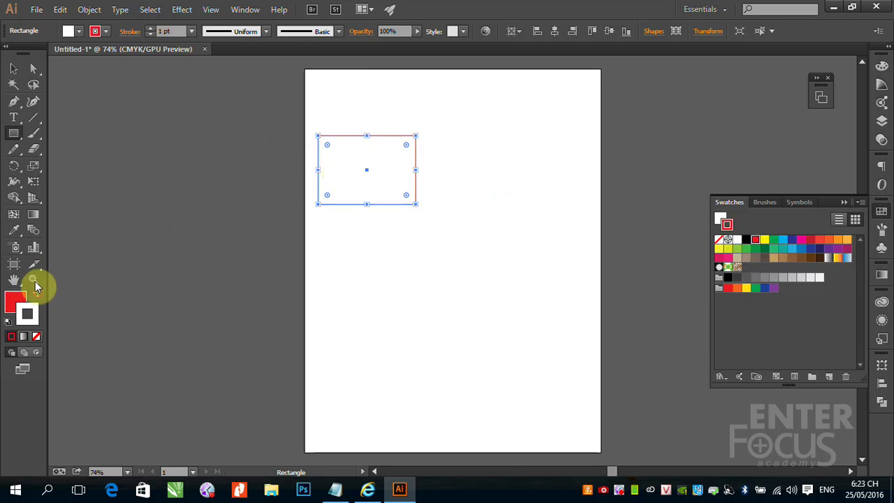
pyautogui.click(14, 69)
pyautogui.click(212, 152)
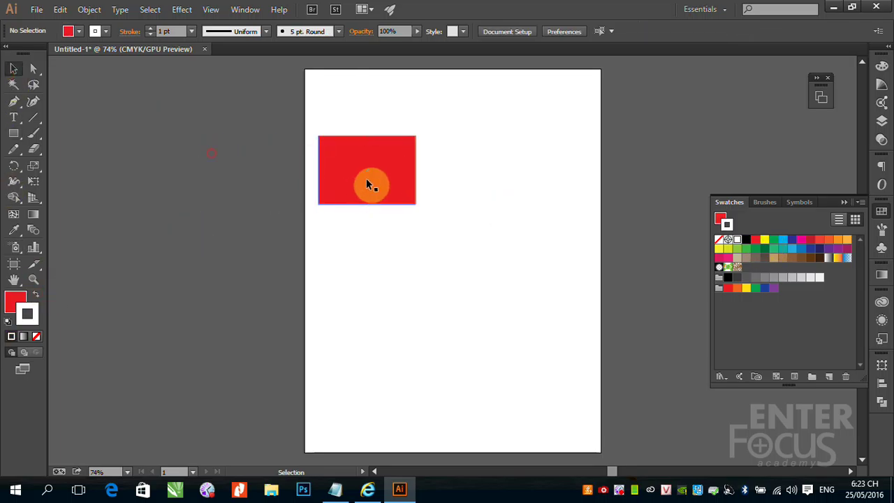
# Make two copies of the red rectangle, one across the artboard's left edge and one entirely outside the artboard
pyautogui.moveTo(376, 187); pyautogui.dragTo(152, 372)
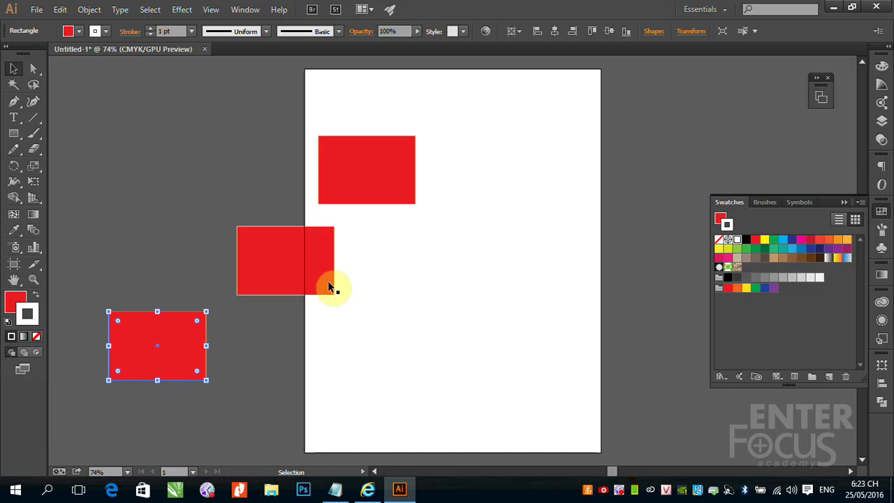
pyautogui.click(170, 344)
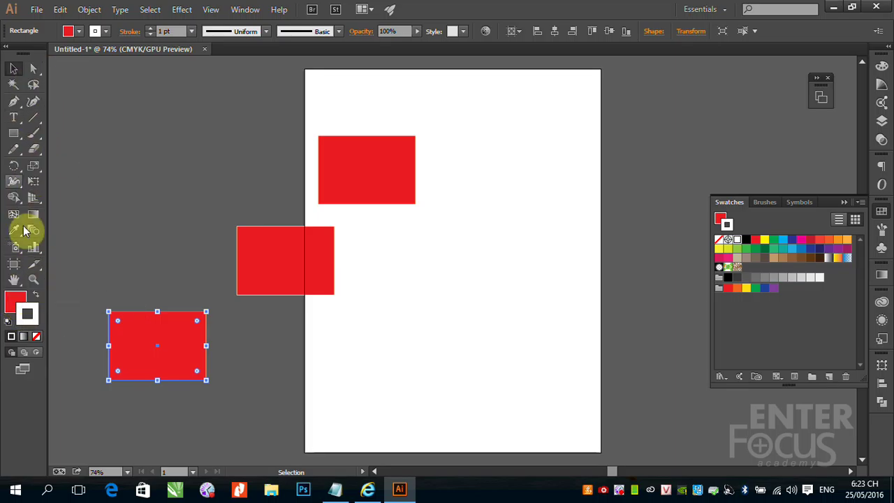
pyautogui.click(20, 314)
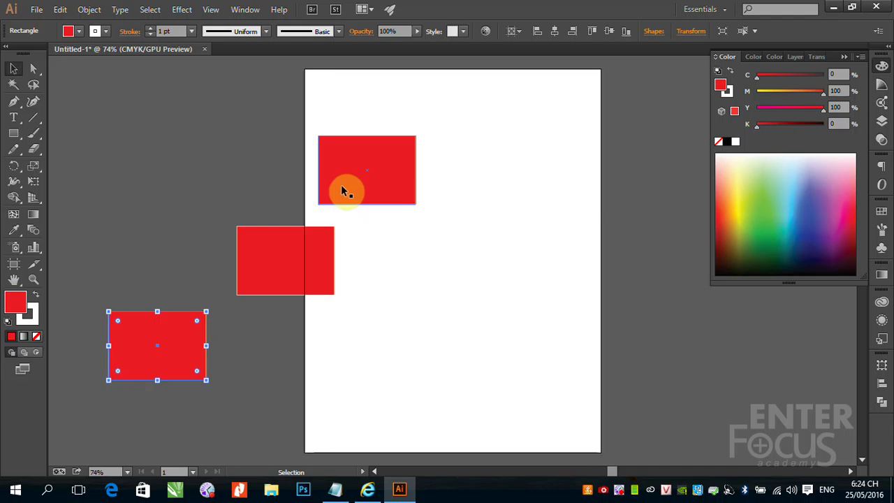
pyautogui.click(849, 51)
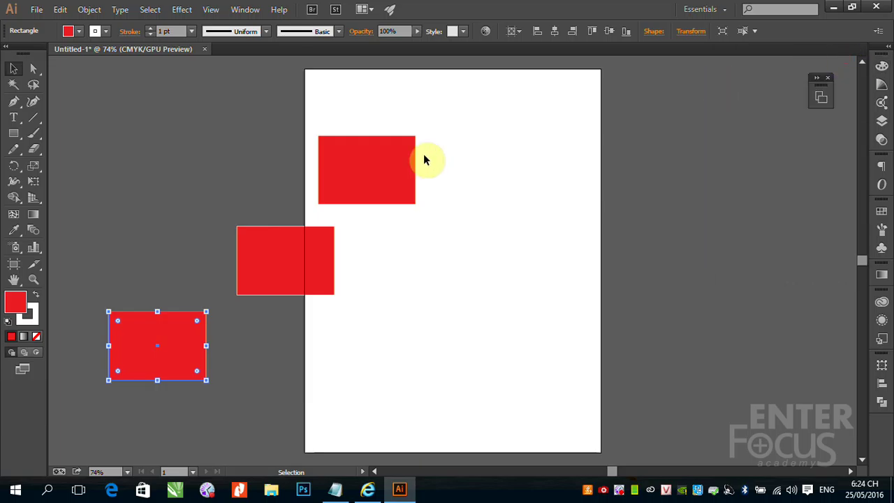
# Delete all three red rectangles so the artboard and the surrounding canvas are empty
pyautogui.click(363, 170)
pyautogui.press('Delete')
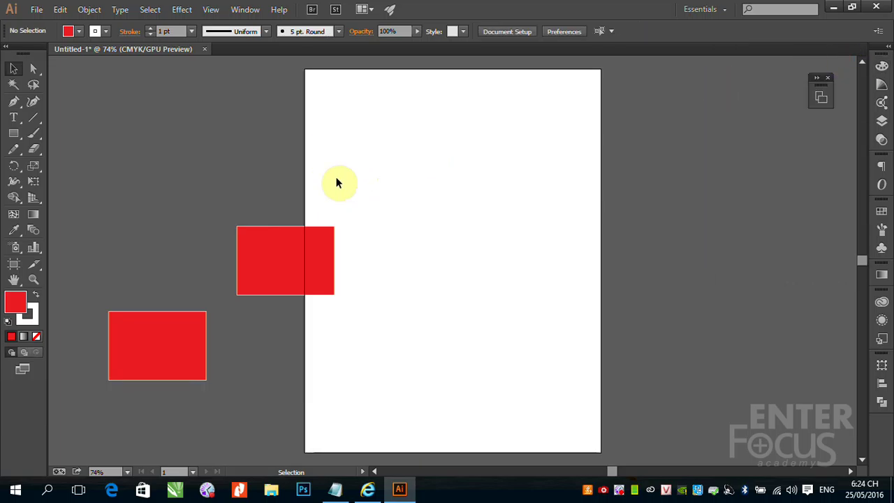
pyautogui.click(262, 260)
pyautogui.press('Delete')
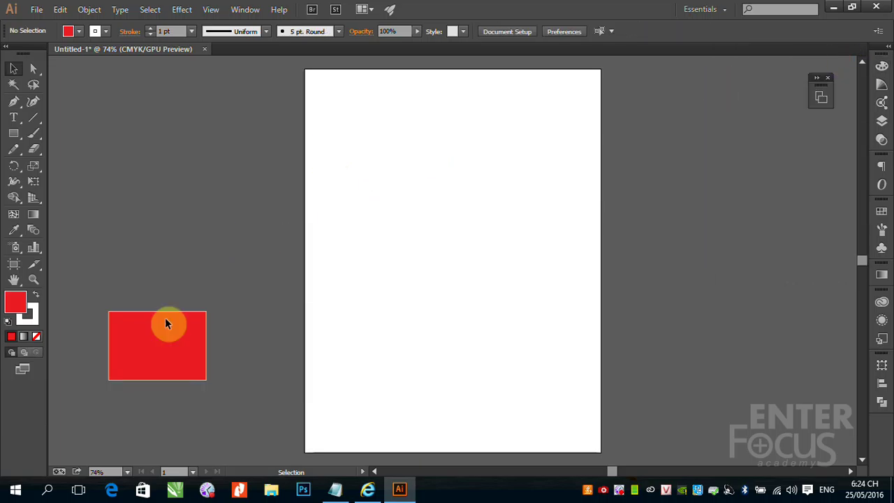
pyautogui.click(137, 356)
pyautogui.press('Delete')
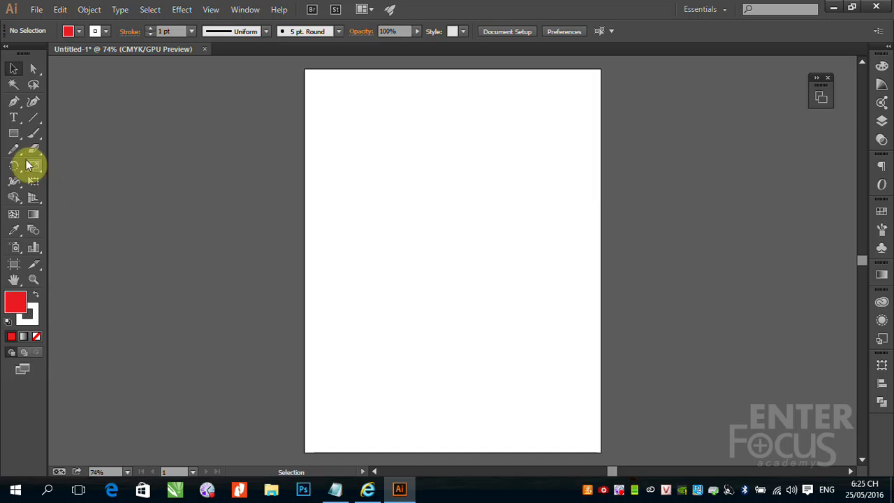
# Set new shapes to have no fill and a near-black stroke picked from the CMYK spectrum
pyautogui.click(18, 137)
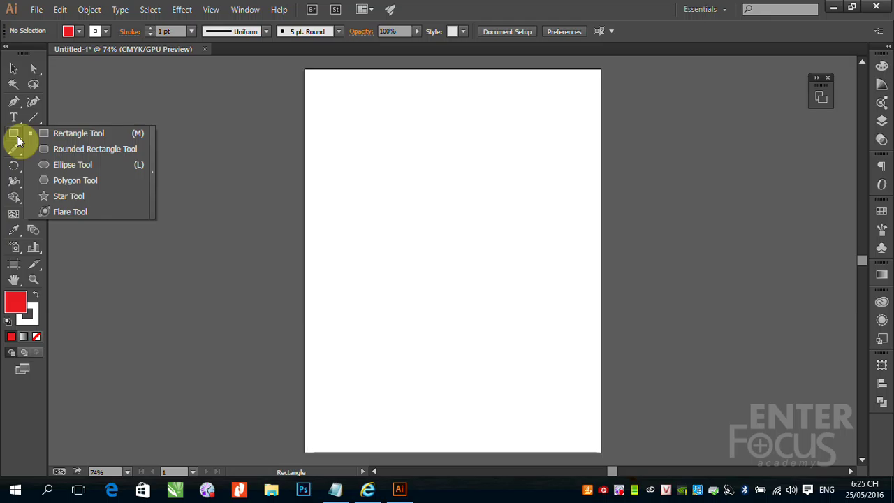
pyautogui.click(89, 138)
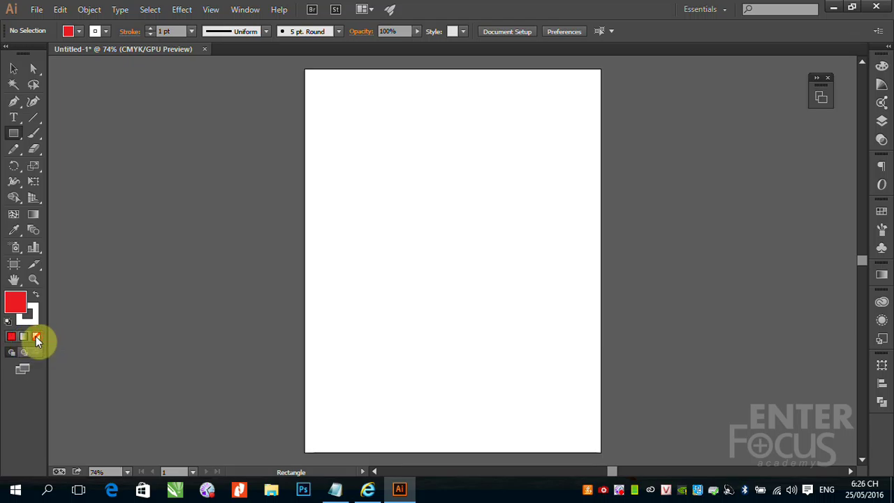
pyautogui.click(37, 336)
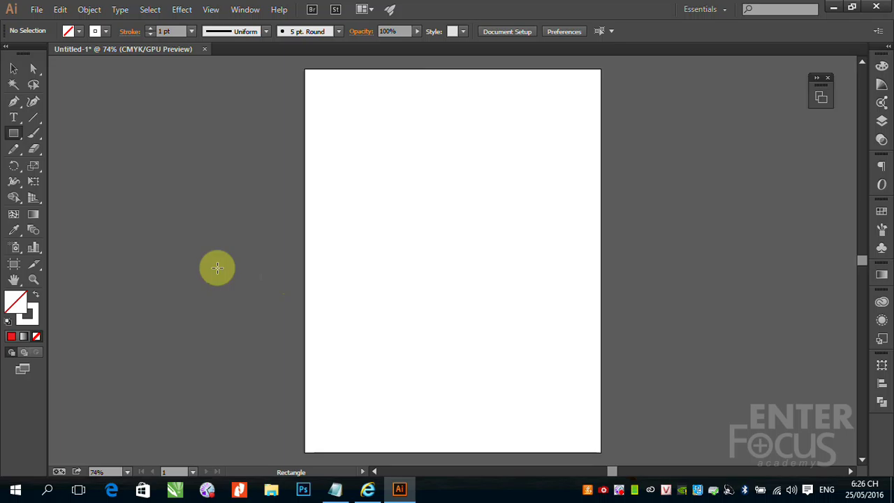
pyautogui.click(34, 322)
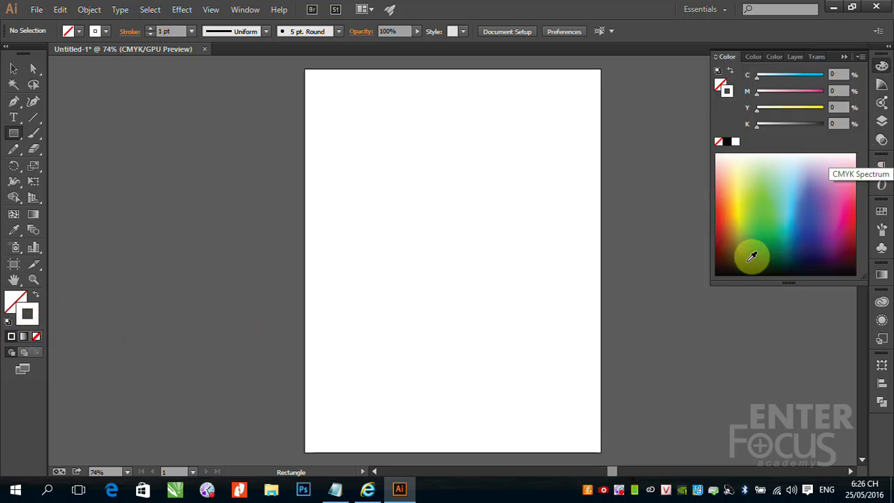
pyautogui.click(728, 266)
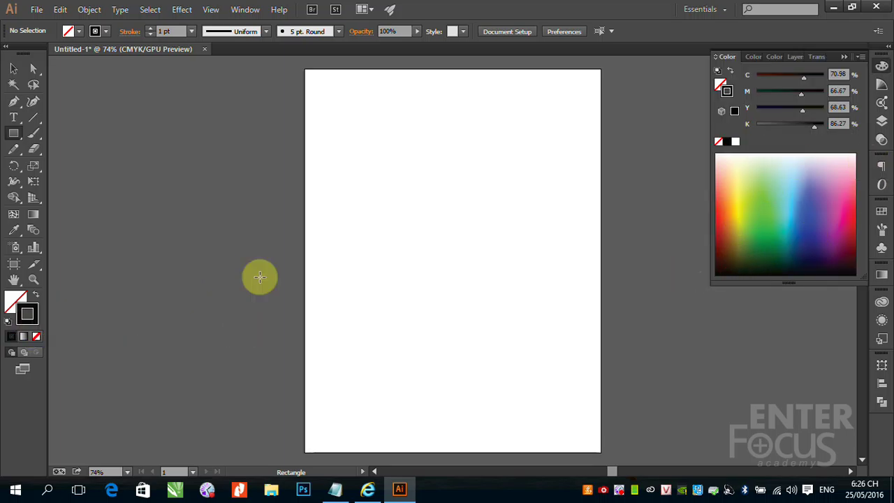
pyautogui.click(16, 301)
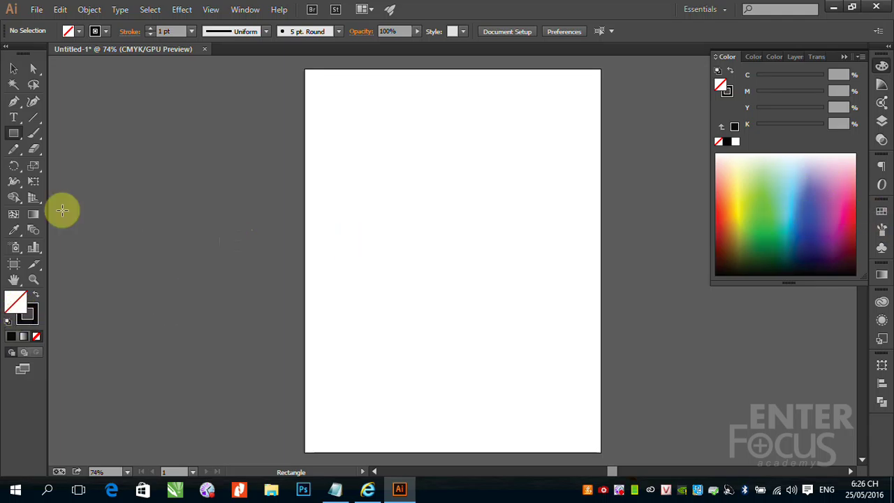
pyautogui.click(14, 68)
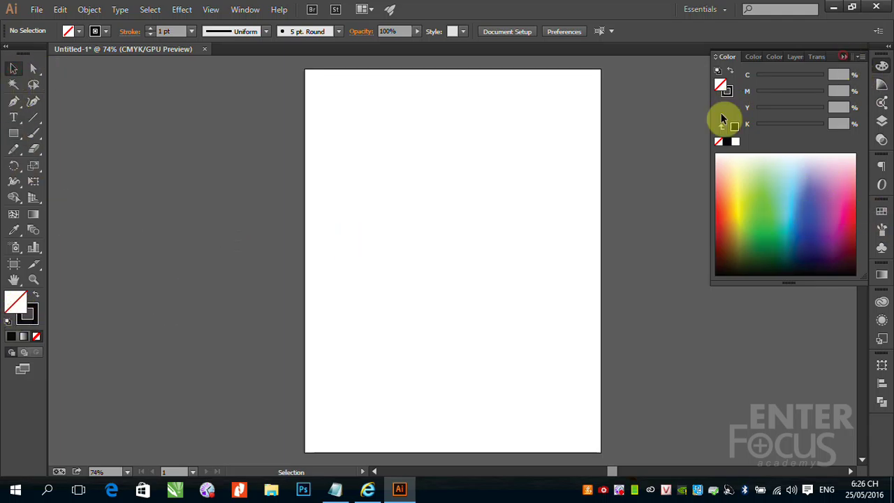
# Draw an unfilled rectangle about 253 × 195 pt in the artboard's upper left area
pyautogui.click(14, 134)
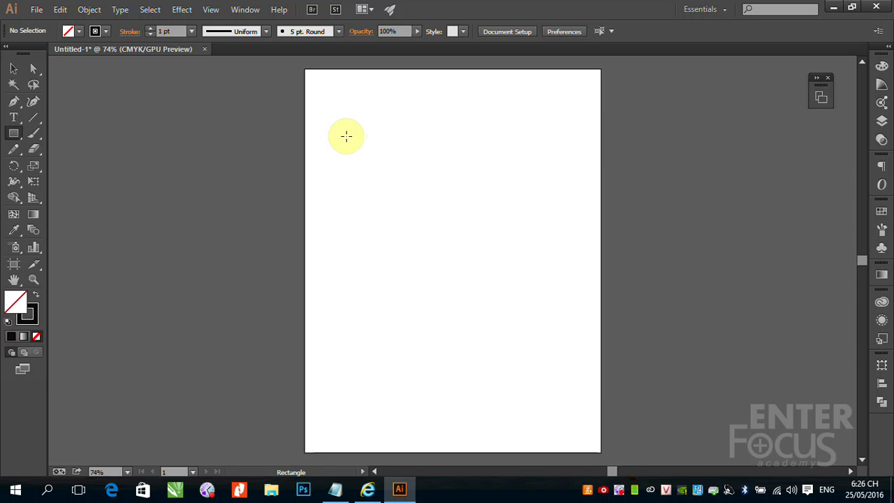
pyautogui.moveTo(347, 137); pyautogui.dragTo(469, 231)
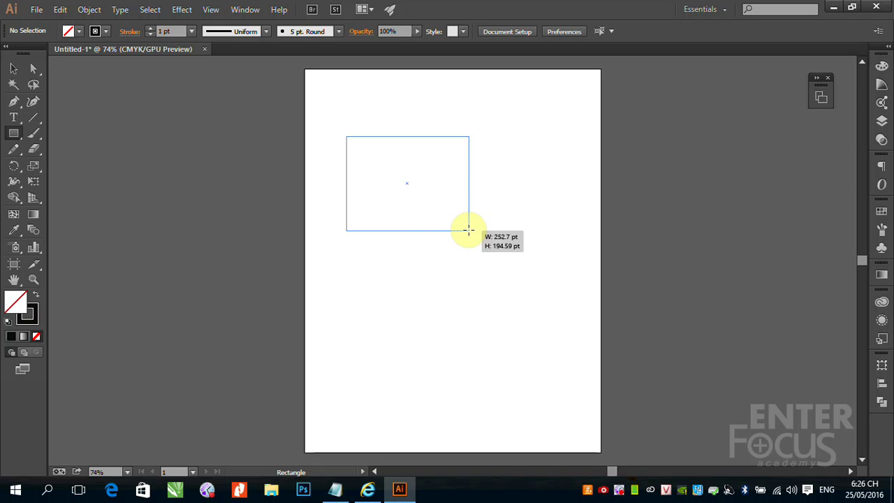
pyautogui.moveTo(469, 230); pyautogui.dragTo(467, 231)
pyautogui.click(17, 72)
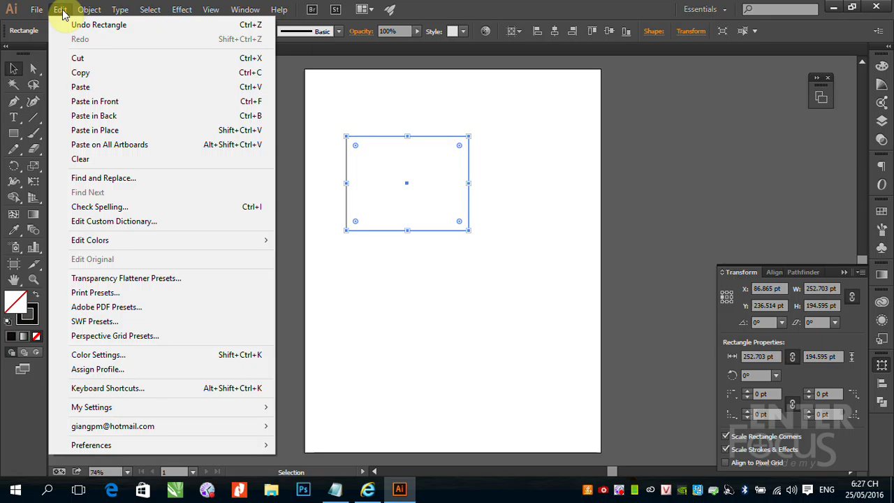
# Change the General and Stroke units to Millimeters in the preferences
pyautogui.moveTo(101, 448)
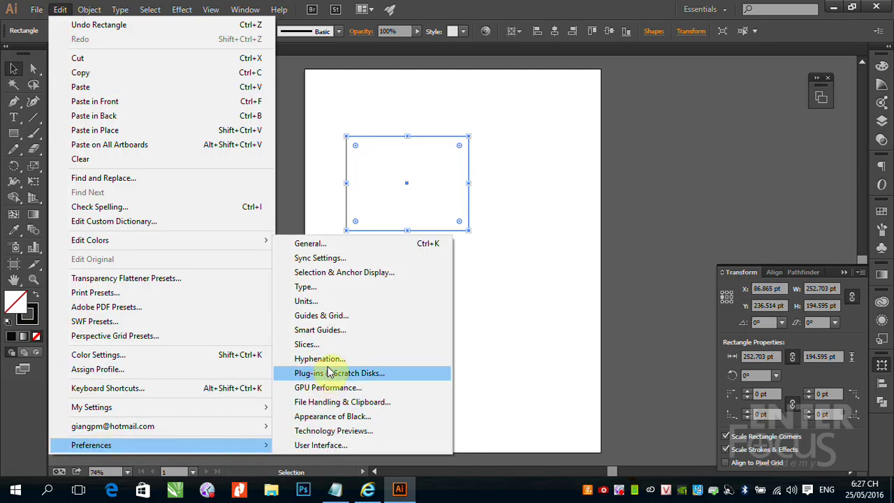
pyautogui.click(307, 301)
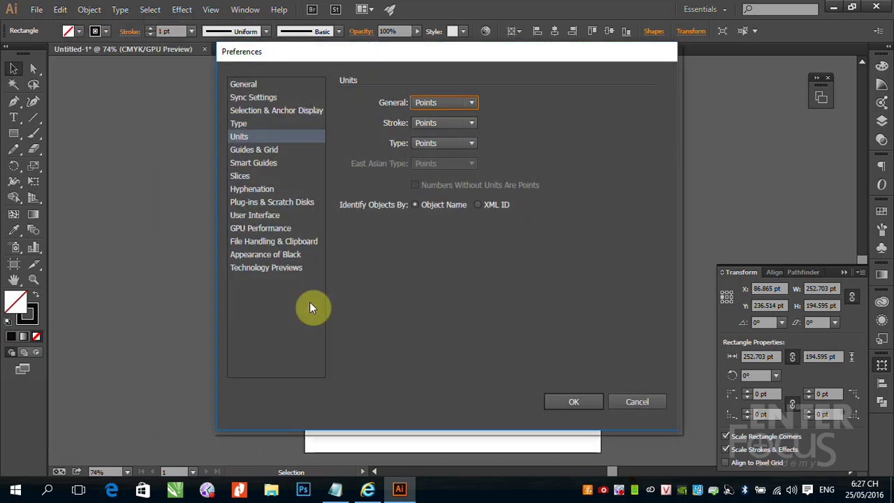
pyautogui.click(473, 100)
pyautogui.click(457, 156)
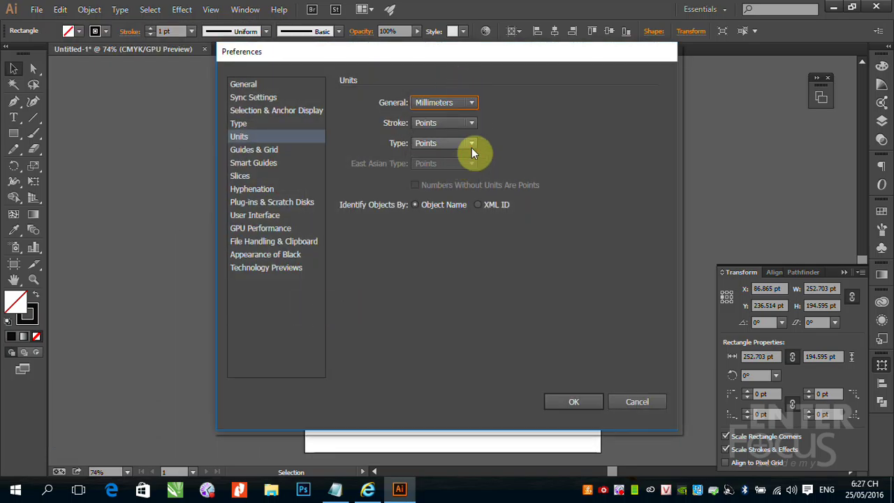
pyautogui.click(472, 123)
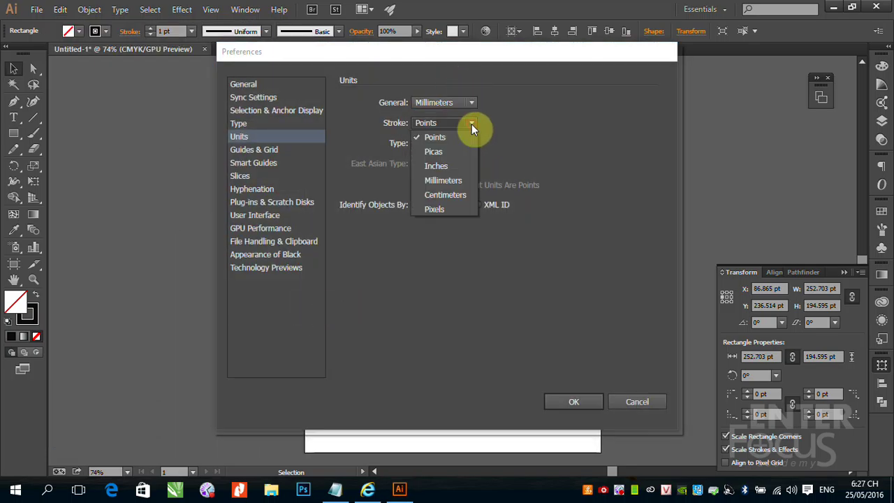
pyautogui.click(458, 183)
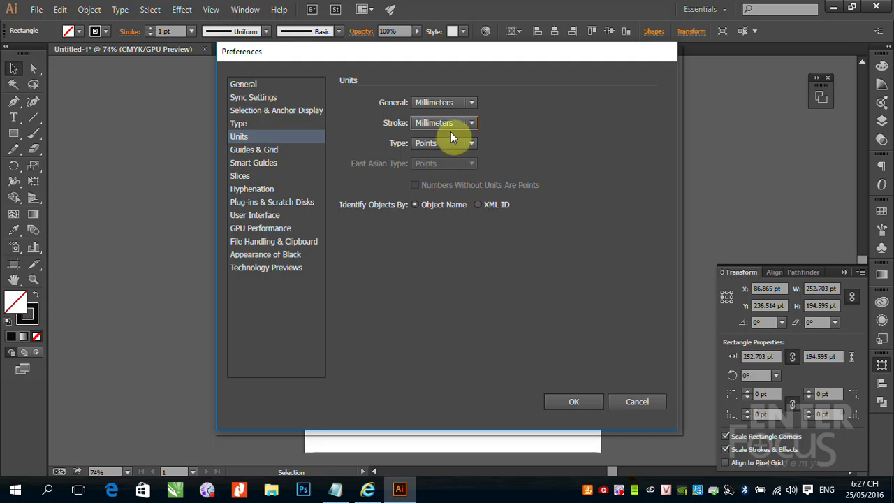
pyautogui.click(575, 403)
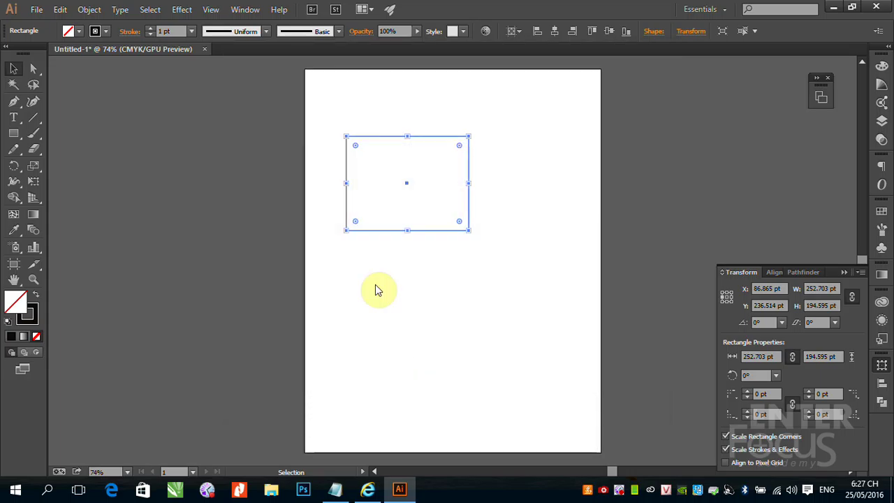
# Delete the unfilled rectangle from the artboard
pyautogui.click(210, 134)
pyautogui.moveTo(309, 117); pyautogui.dragTo(515, 277)
pyautogui.press('Delete')
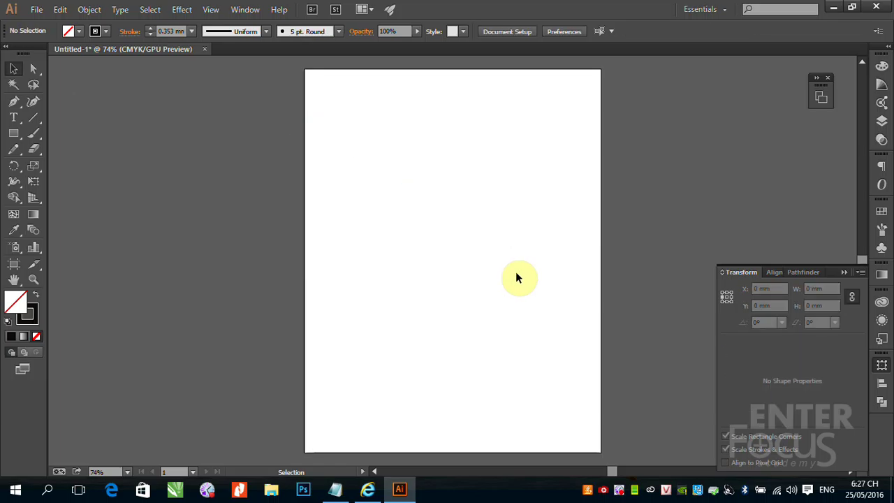
# Draw an unfilled rectangle about 94 × 63 mm freehand in the artboard's upper left area
pyautogui.click(13, 133)
pyautogui.moveTo(344, 157); pyautogui.dragTo(465, 240)
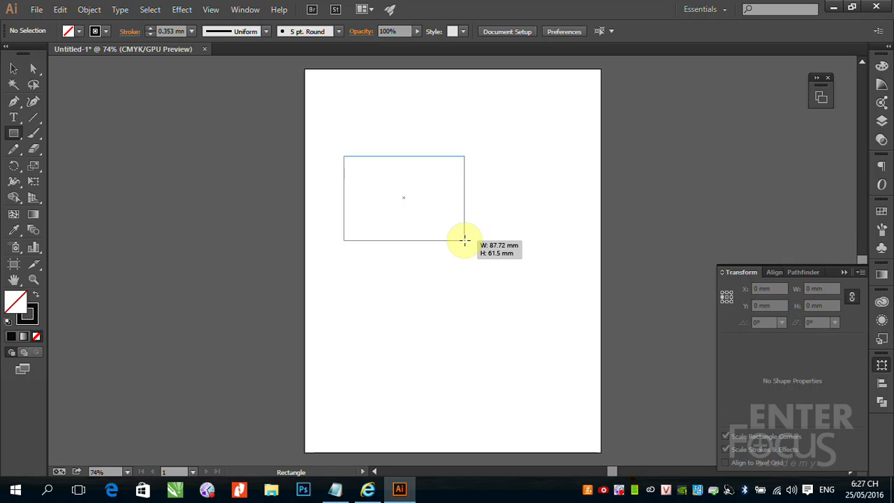
pyautogui.moveTo(465, 241); pyautogui.dragTo(473, 243)
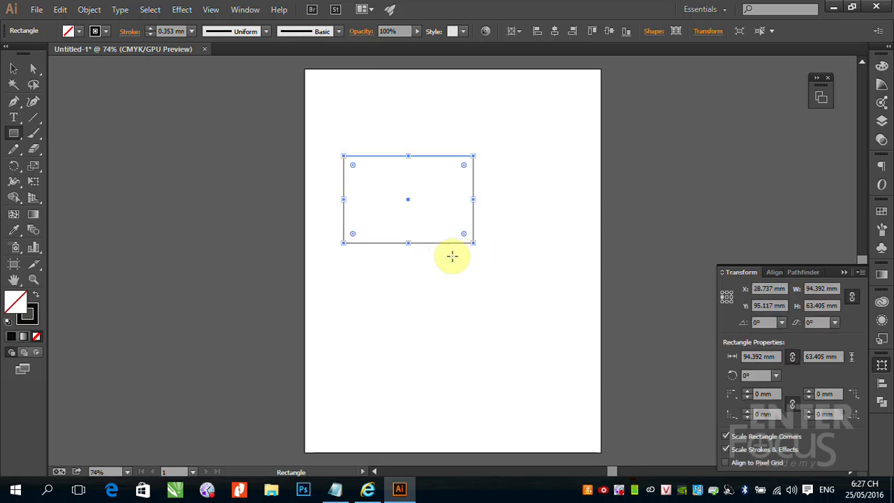
pyautogui.click(14, 68)
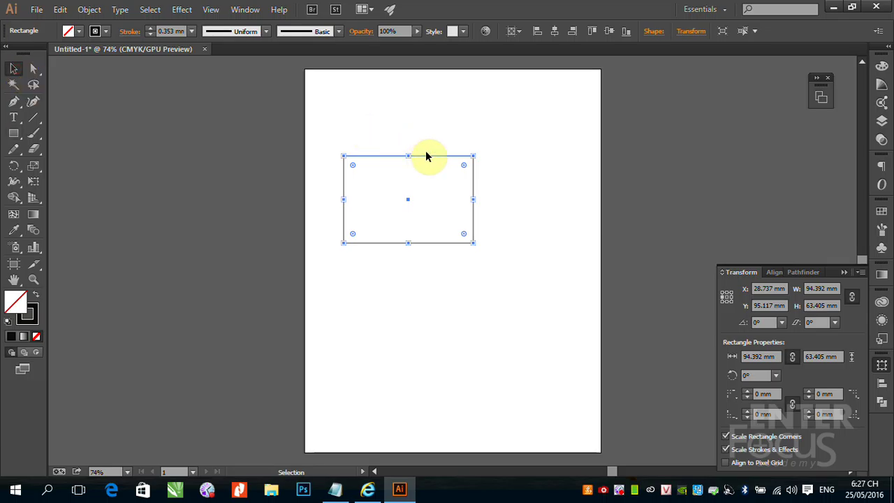
# Create a second rectangle with exact dimensions of 100 mm width and 70 mm height, starting above the freehand rectangle
pyautogui.click(15, 135)
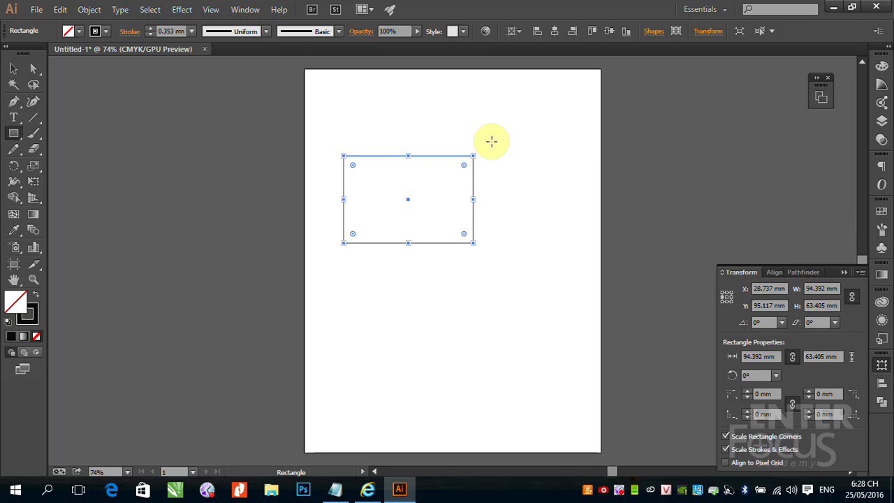
pyautogui.click(401, 109)
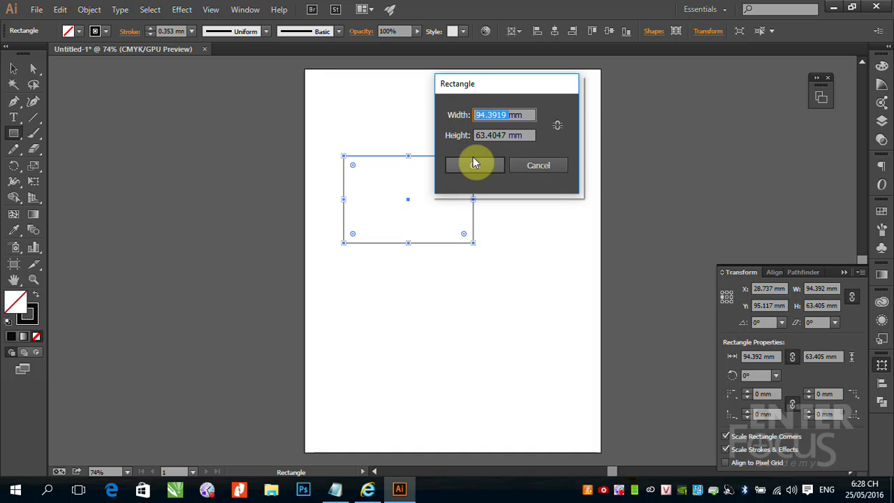
pyautogui.write('100mm')
pyautogui.moveTo(476, 136); pyautogui.dragTo(522, 137)
pyautogui.write('70mm')
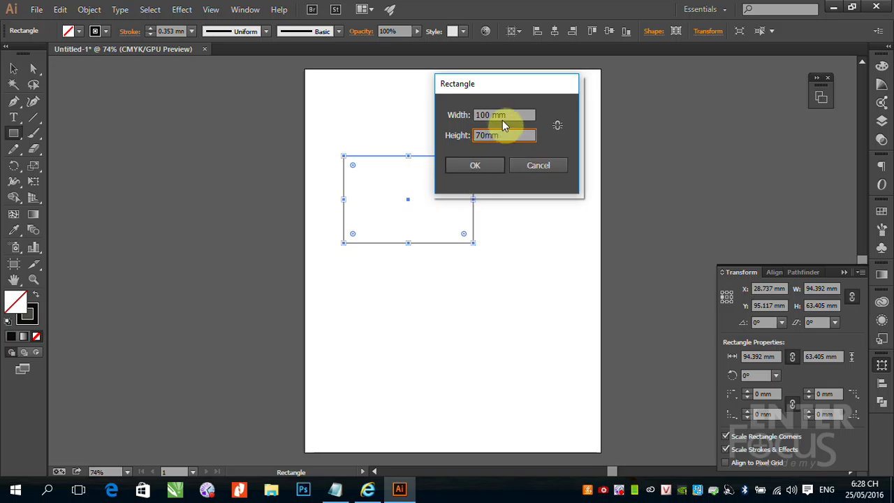
pyautogui.click(487, 172)
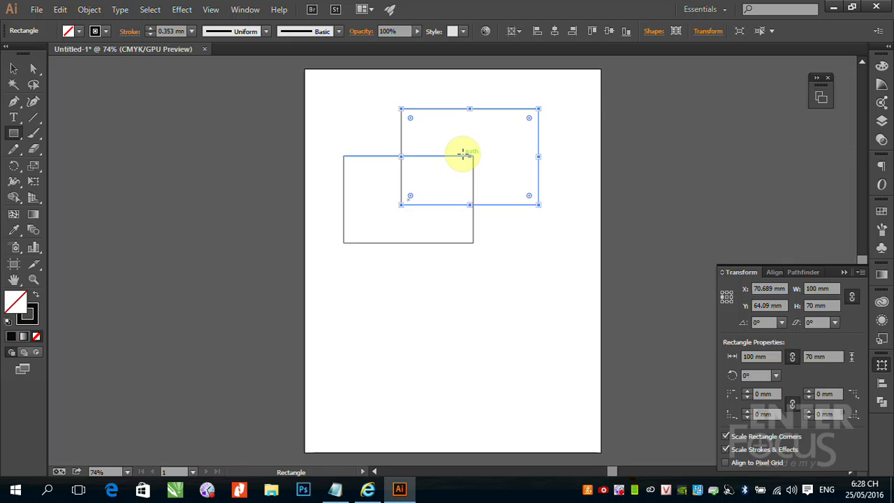
# Move the smaller freehand rectangle clear below the 100 × 70 mm rectangle and delete it
pyautogui.click(13, 69)
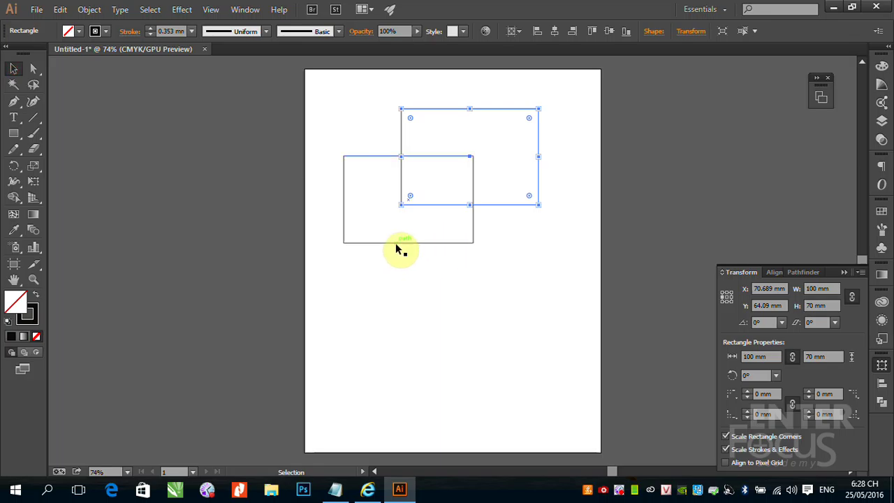
pyautogui.moveTo(398, 249); pyautogui.dragTo(381, 343)
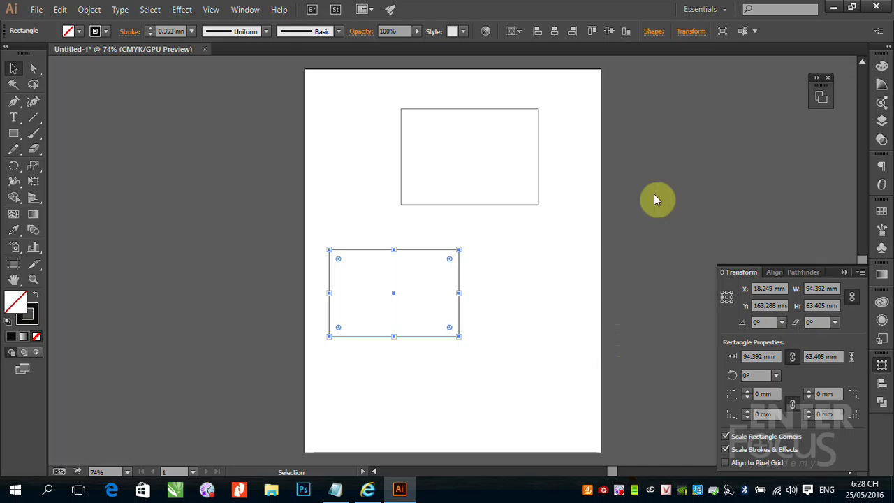
pyautogui.click(496, 109)
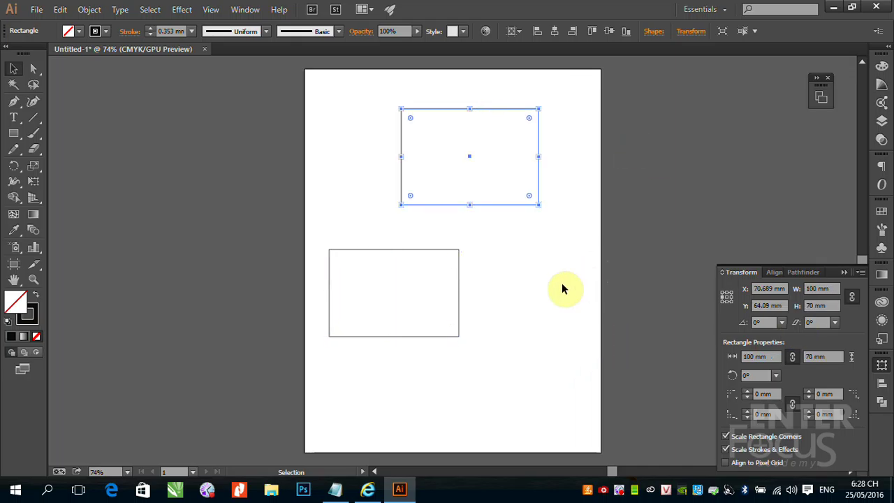
pyautogui.click(438, 253)
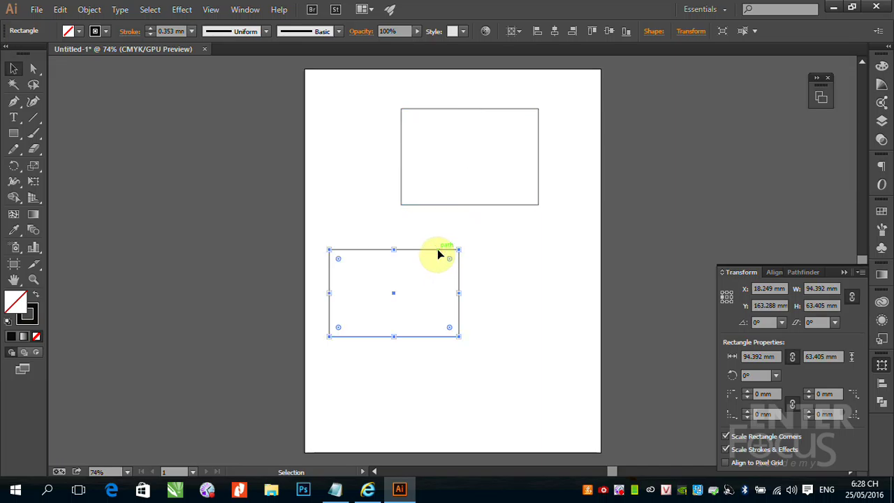
pyautogui.press('Delete')
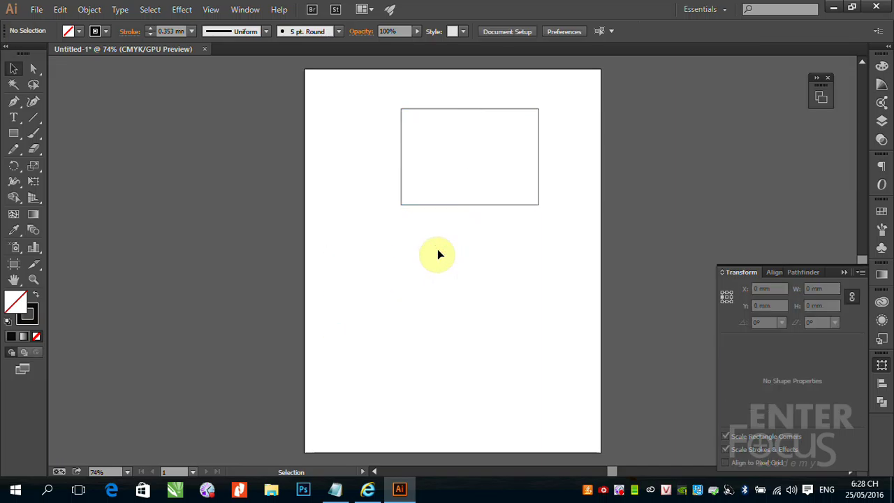
# Round all four corners of the 100 × 70 mm rectangle freehand to a radius of about 18.5 mm
pyautogui.click(467, 110)
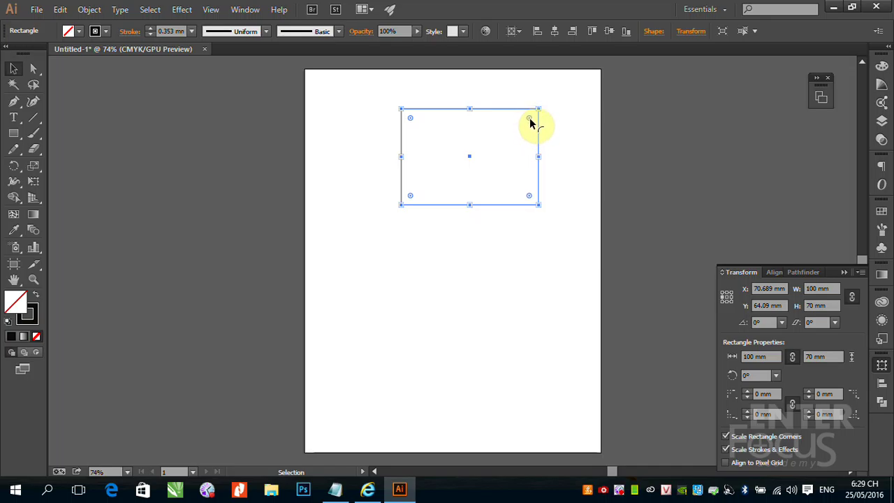
pyautogui.moveTo(530, 122); pyautogui.dragTo(519, 139)
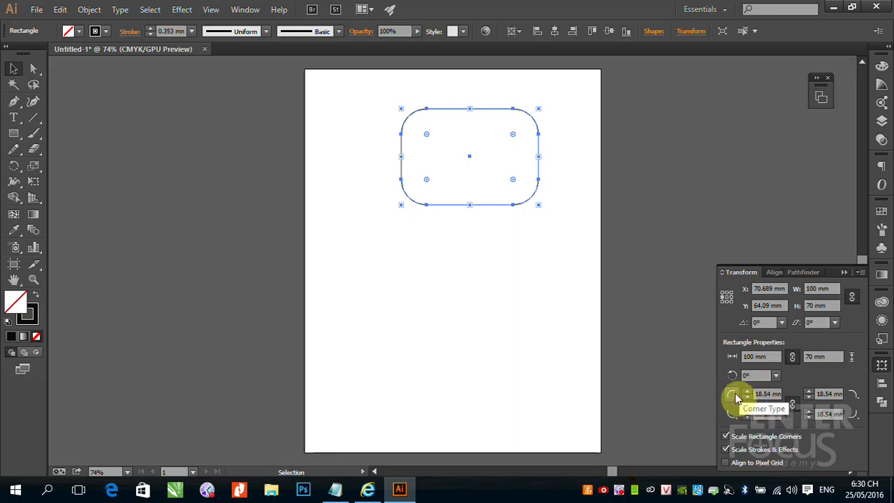
pyautogui.click(795, 411)
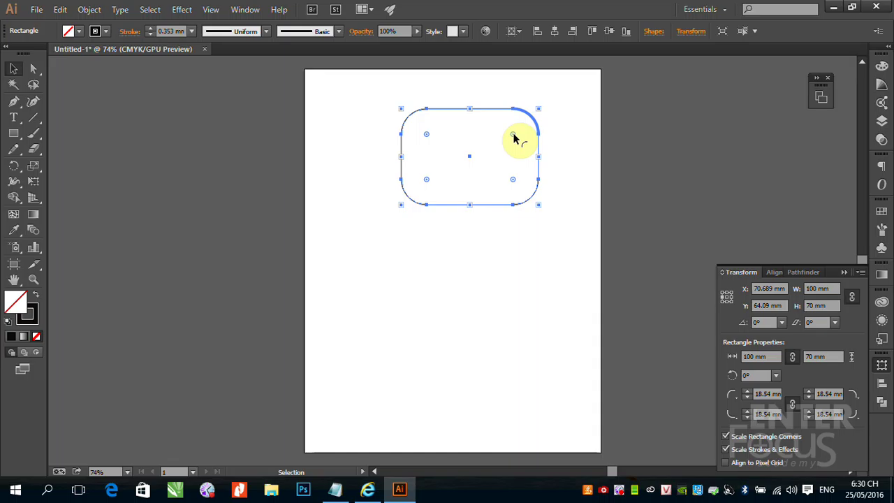
# Set all four corner radii of the rectangle to 10 mm and unlink the corner radius values
pyautogui.click(763, 398)
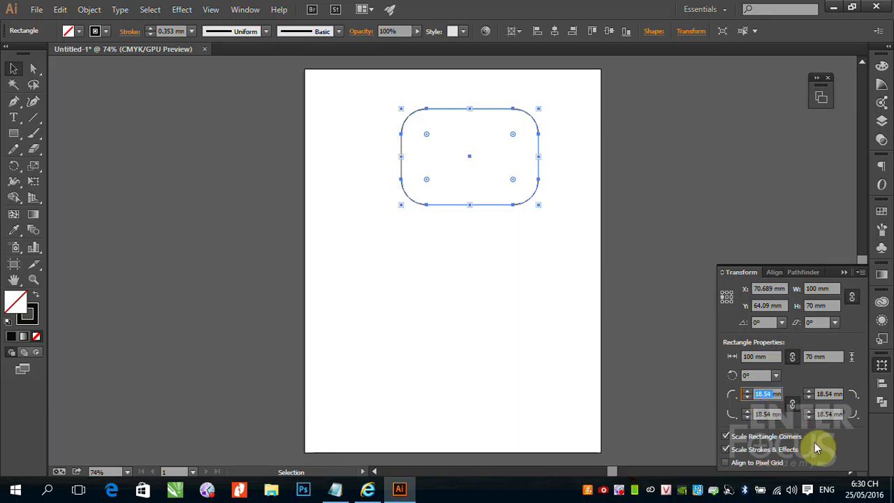
pyautogui.write('10mm')
pyautogui.press('Return')
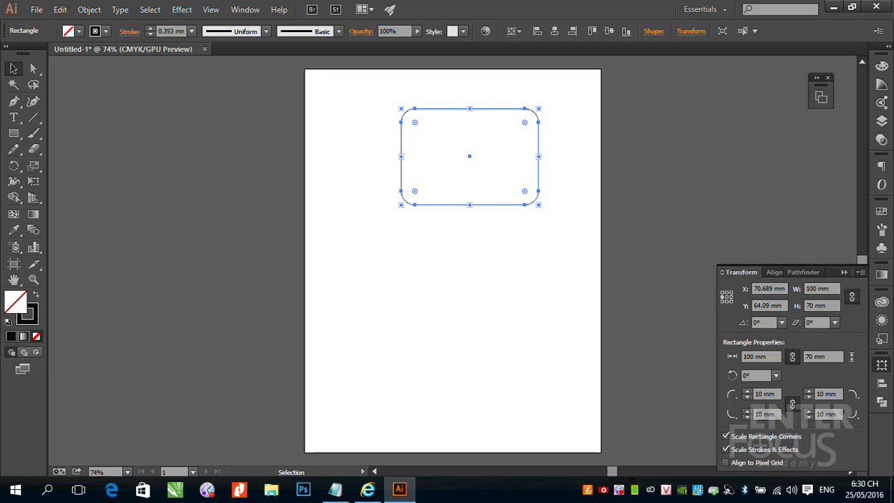
pyautogui.click(792, 405)
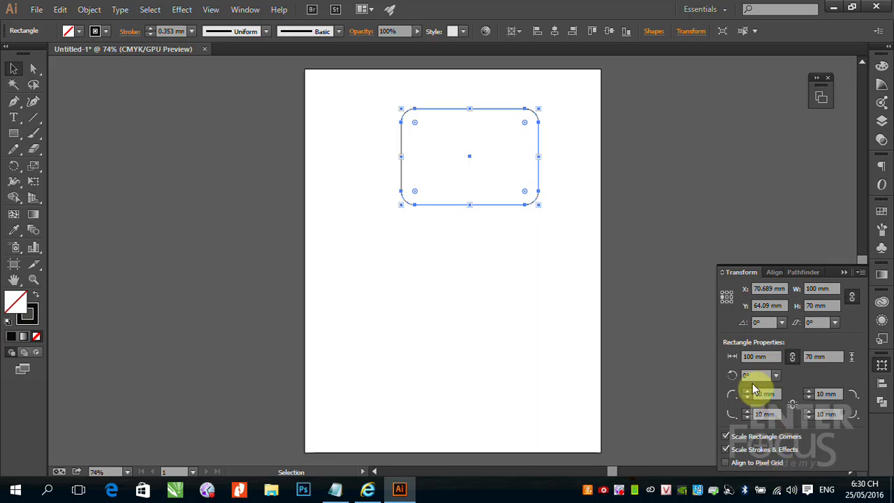
# Set the upper-left corner radius of the 100 × 70 mm rectangle to 30 mm, leaving the other corners alone
pyautogui.click(752, 395)
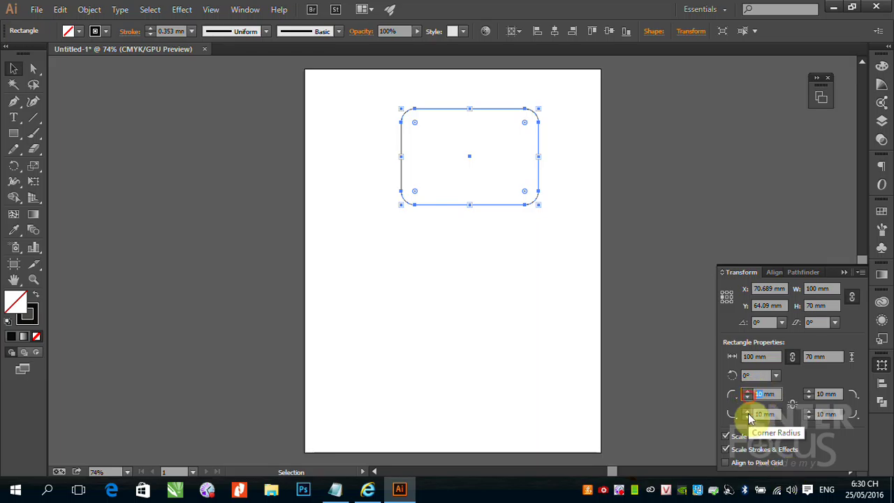
pyautogui.write('30')
pyautogui.press('Return')
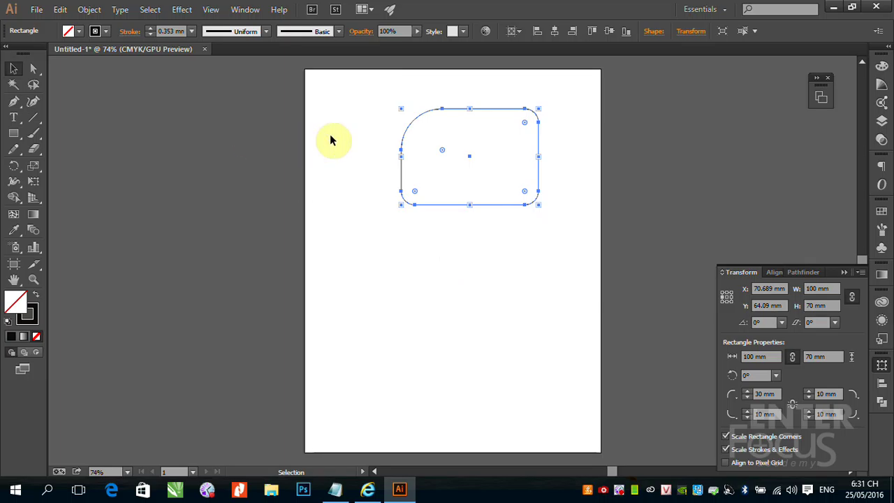
# Deselect the 100 × 70 mm rectangle, reselect it with a selection marquee and delete it
pyautogui.click(387, 108)
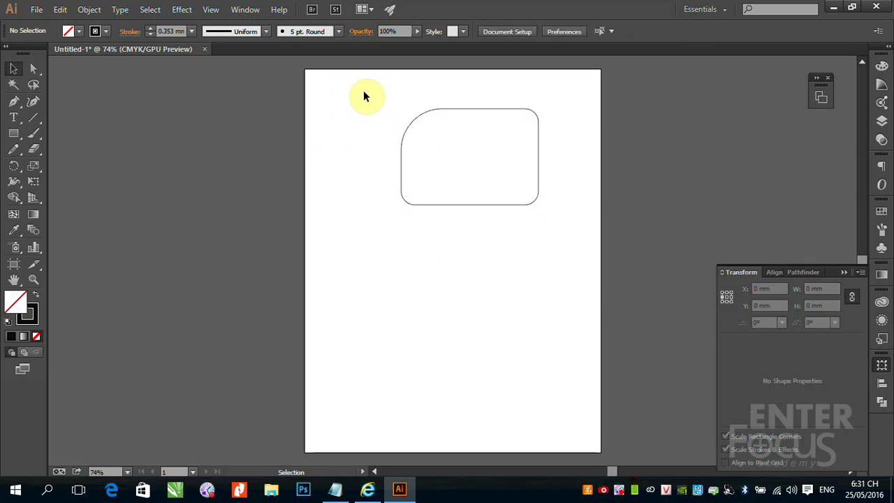
pyautogui.moveTo(369, 92); pyautogui.dragTo(599, 245)
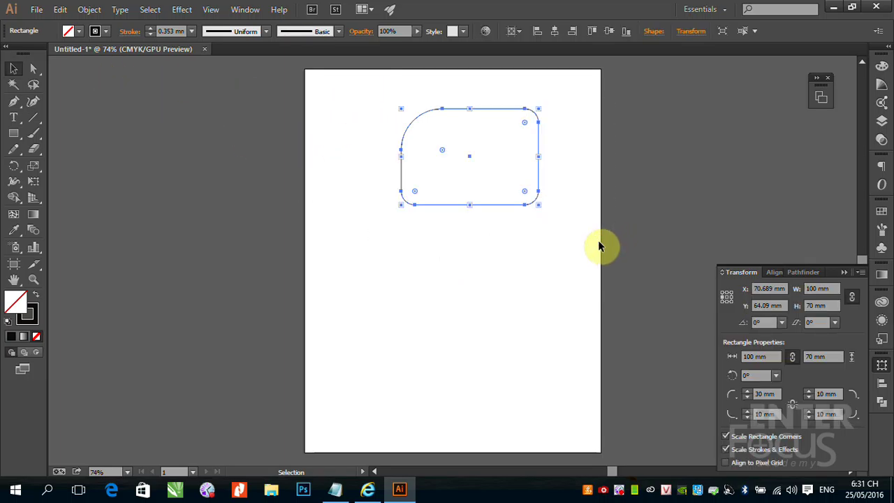
pyautogui.press('Delete')
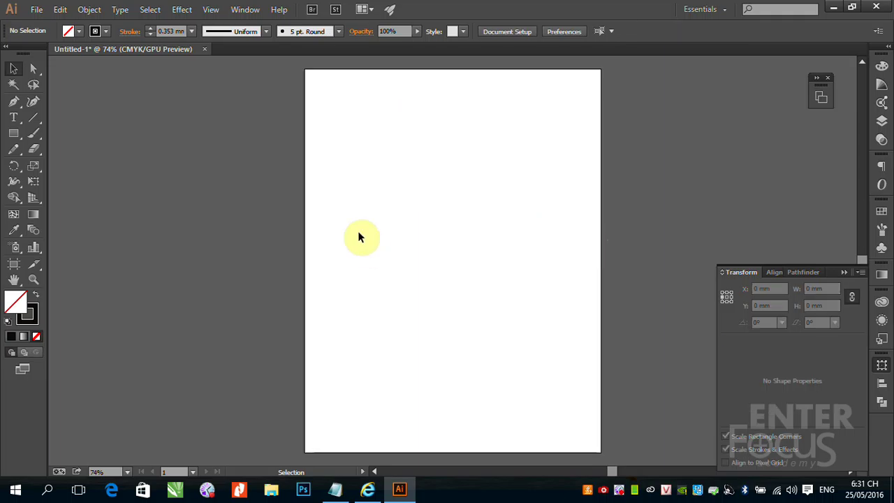
# Draw a freehand rounded rectangle about 131 × 66 mm in the upper part of the artboard with the Rounded Rectangle Tool
pyautogui.click(12, 135)
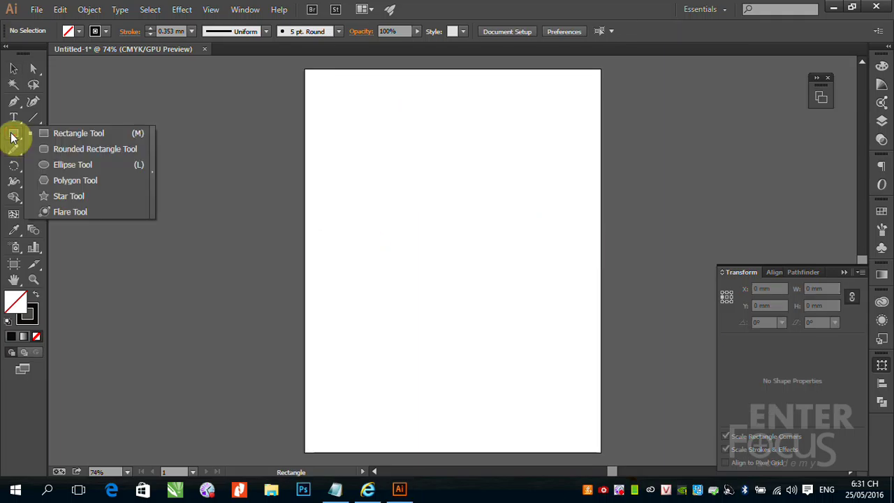
pyautogui.click(78, 152)
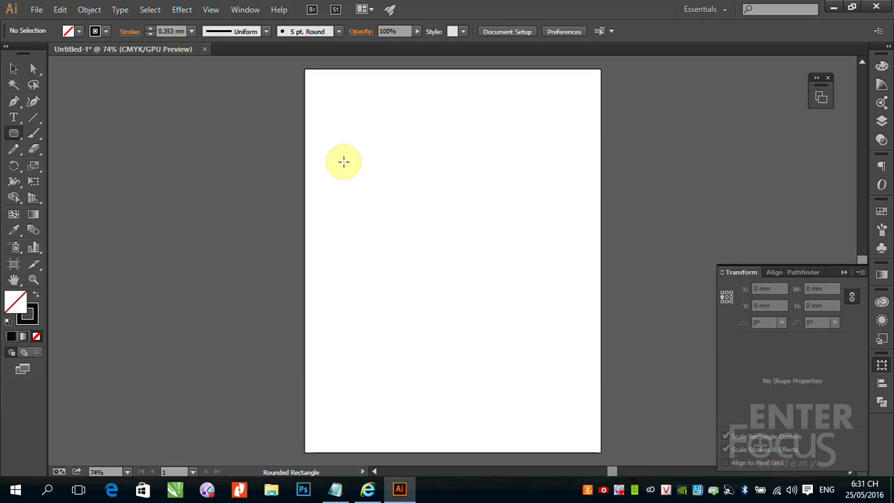
pyautogui.moveTo(338, 124); pyautogui.dragTo(518, 214)
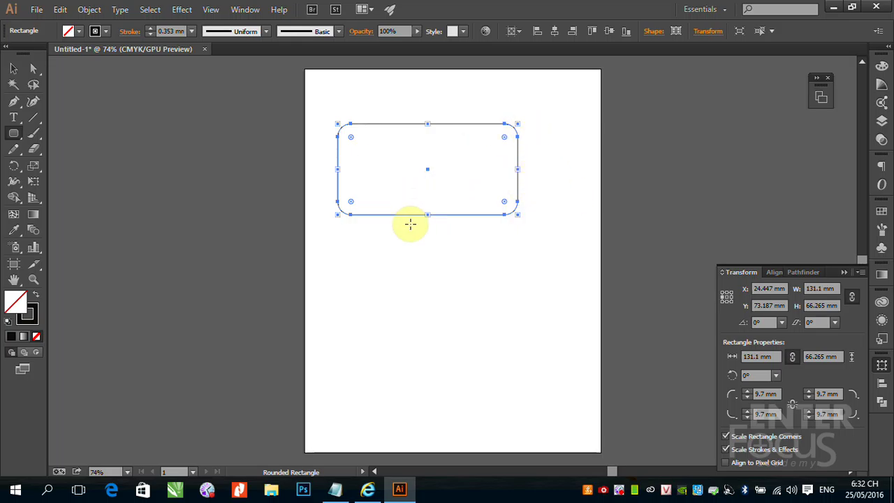
# Create a second rounded rectangle below the first with the suggested width 131.0998 mm, height 66.265 mm and corner radius 9.6994 mm
pyautogui.click(427, 268)
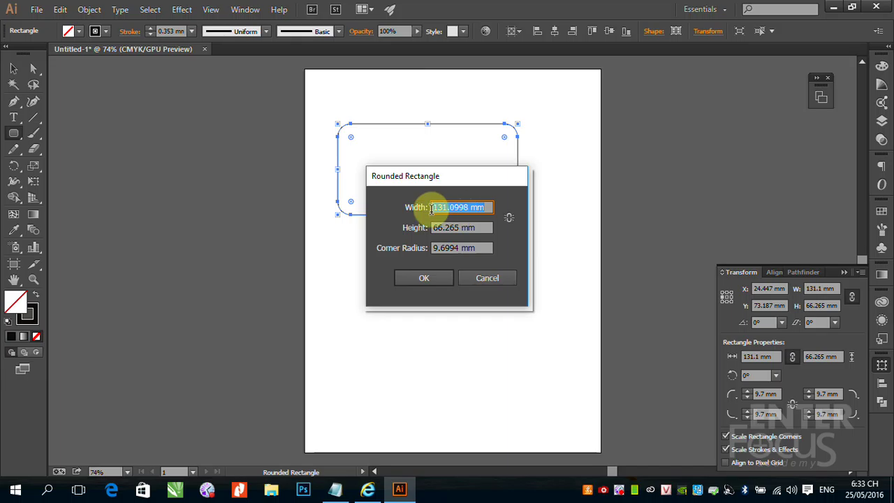
pyautogui.click(488, 277)
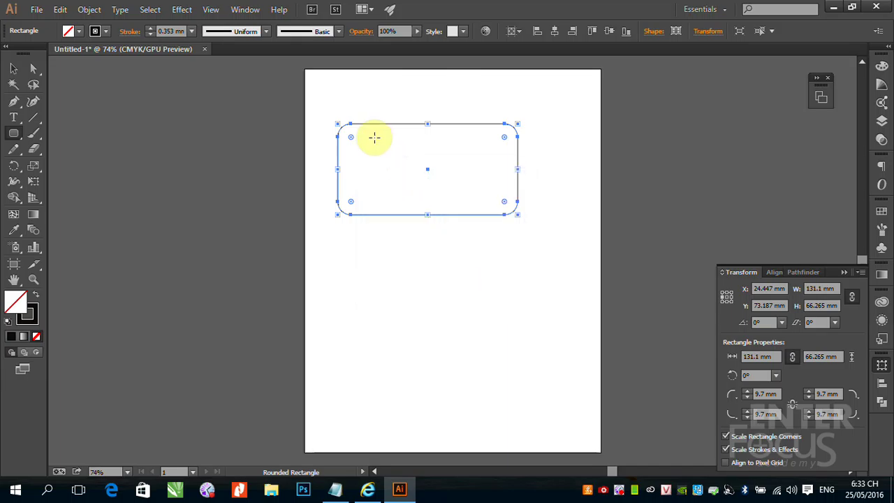
pyautogui.click(431, 262)
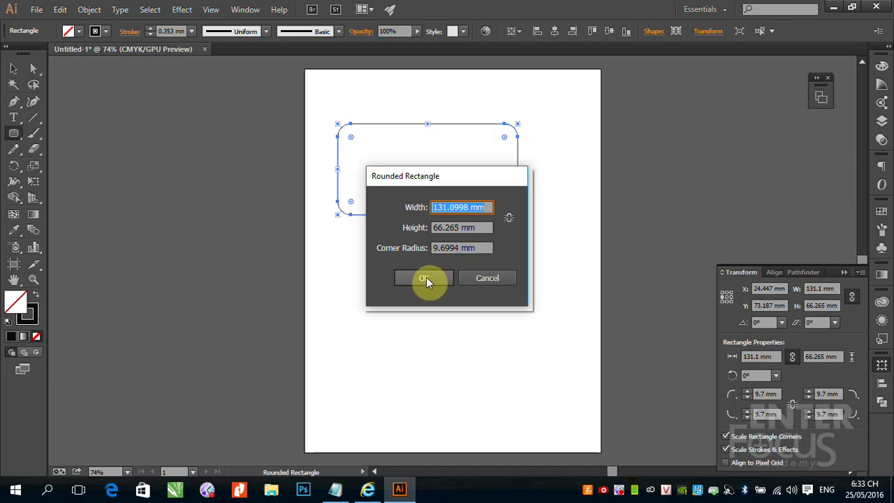
pyautogui.click(434, 278)
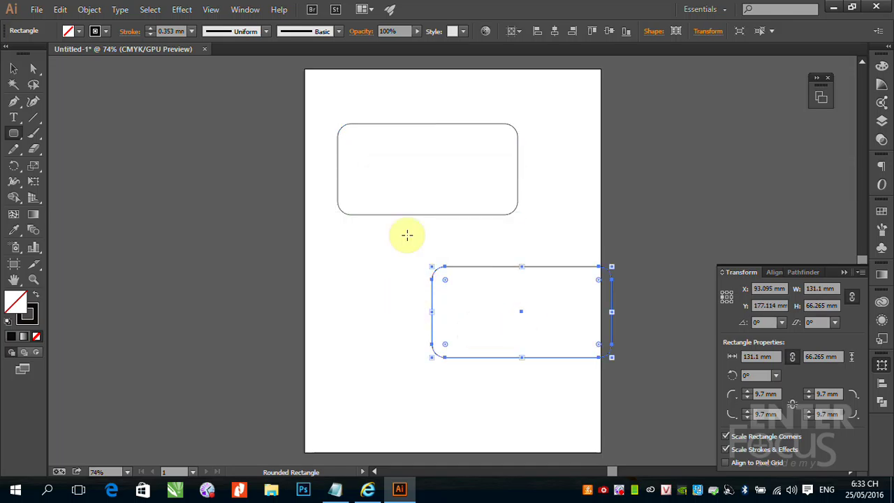
# Move the second rounded rectangle left so that it lies fully on the artboard below the first one
pyautogui.click(14, 68)
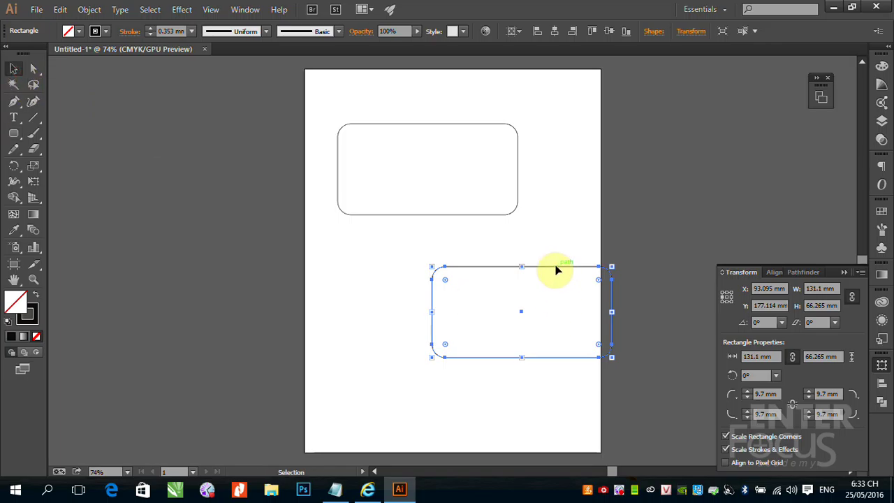
pyautogui.moveTo(556, 267); pyautogui.dragTo(458, 264)
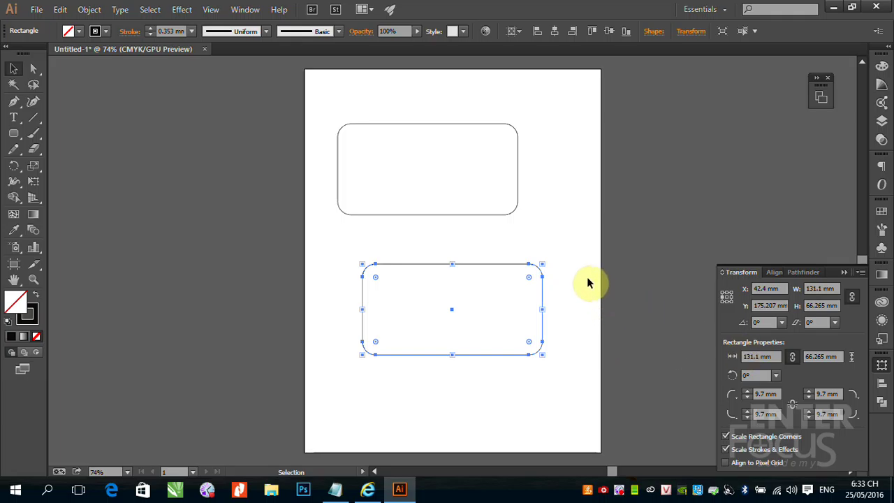
# Delete both rounded rectangles from the artboard, starting with the upper one
pyautogui.click(449, 123)
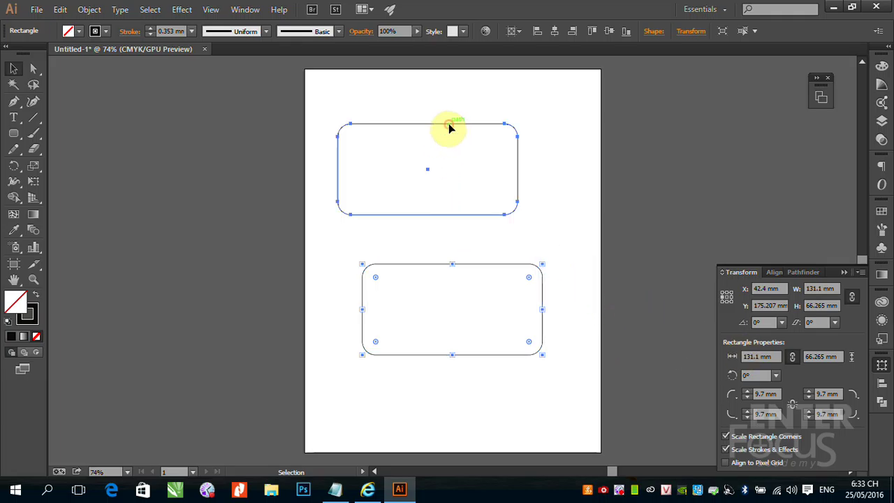
pyautogui.press('Delete')
pyautogui.click(454, 264)
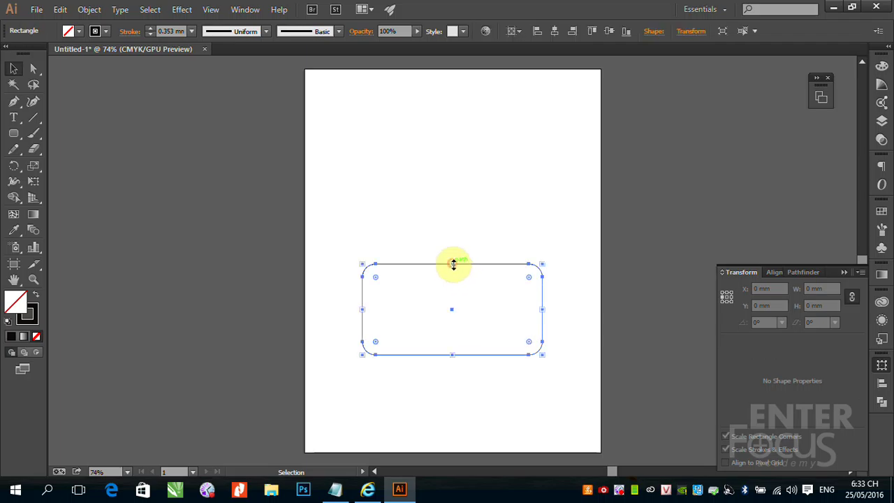
pyautogui.press('Delete')
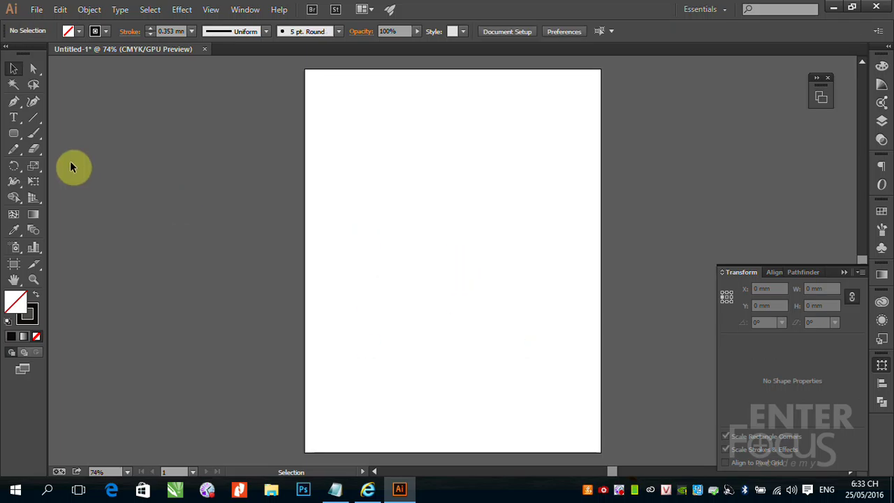
# Draw four freehand rounded rectangles of increasing size, from about 34 × 24 mm to about 249 × 144 mm extending beyond the artboard
pyautogui.click(13, 132)
pyautogui.moveTo(329, 97); pyautogui.dragTo(375, 128)
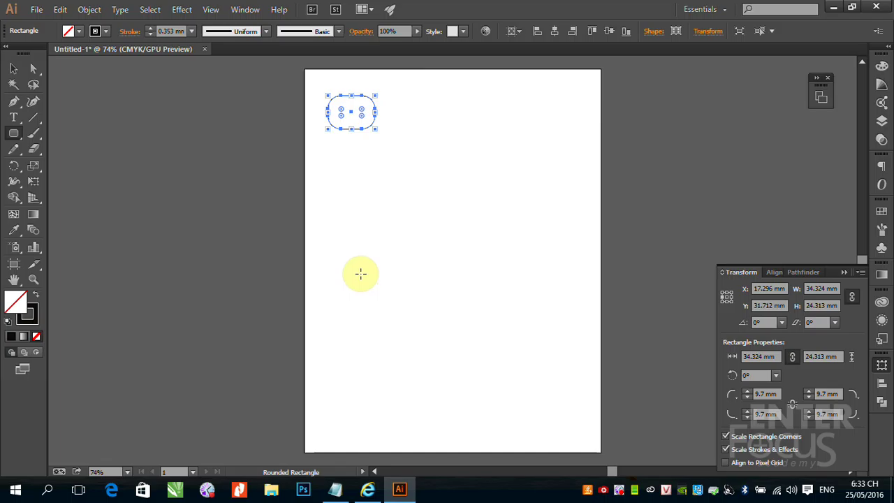
pyautogui.moveTo(408, 97); pyautogui.dragTo(518, 171)
pyautogui.moveTo(368, 196); pyautogui.dragTo(548, 322)
pyautogui.moveTo(286, 193); pyautogui.dragTo(629, 390)
# Move the largest rounded rectangle up and to the left, and delete it
pyautogui.click(14, 68)
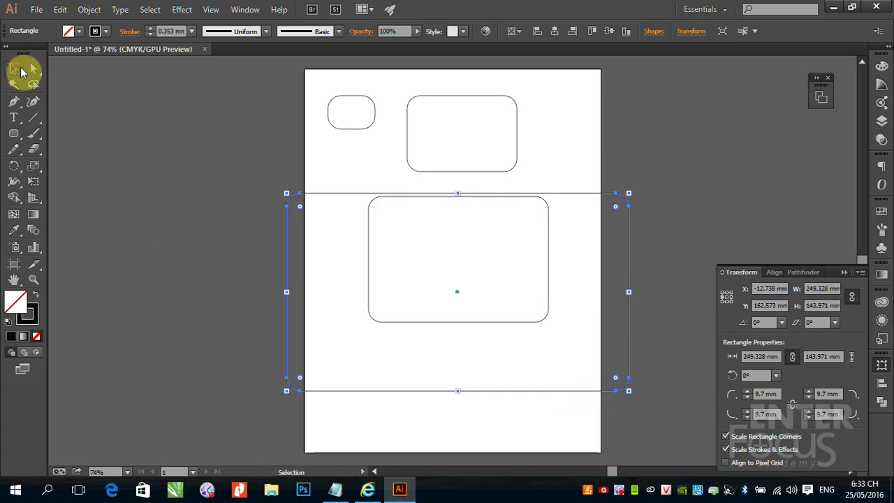
pyautogui.moveTo(628, 238); pyautogui.dragTo(588, 217)
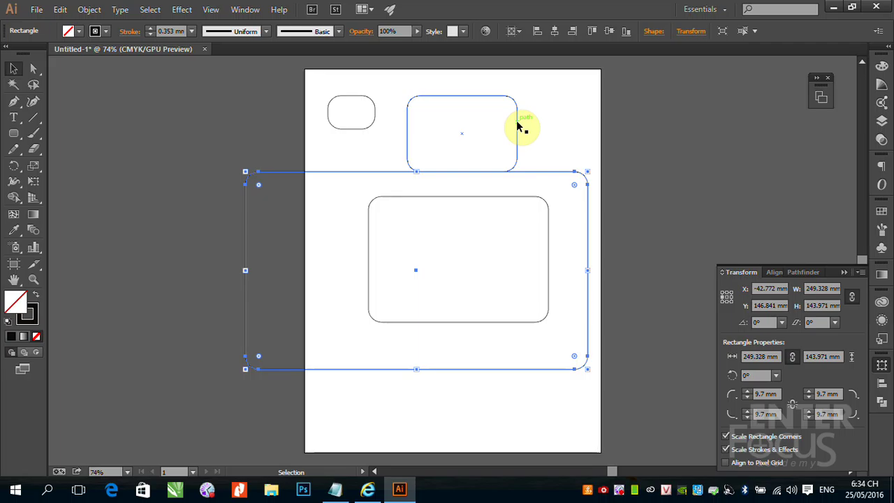
pyautogui.press('Delete')
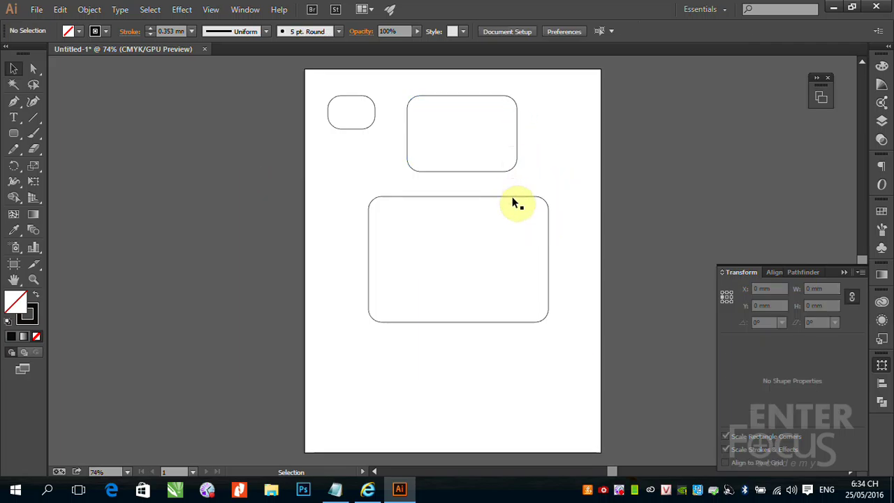
# Delete the three remaining rounded rectangles, from the largest to the smallest, so the artboard is empty
pyautogui.click(511, 196)
pyautogui.press('Delete')
pyautogui.click(517, 149)
pyautogui.press('Delete')
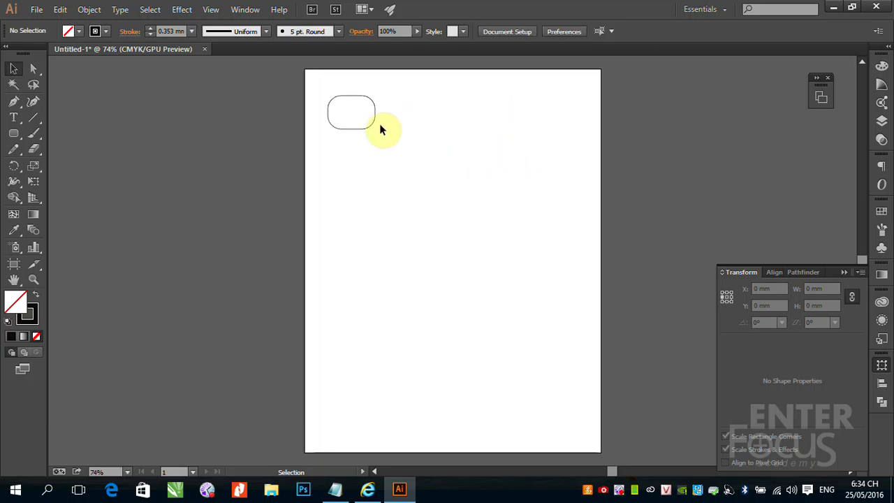
pyautogui.click(375, 119)
pyautogui.press('Delete')
# Start a freehand rounded rectangle about 117 × 83 mm mid-artboard and raise its corner radius to about 44 mm while still drawing
pyautogui.click(13, 135)
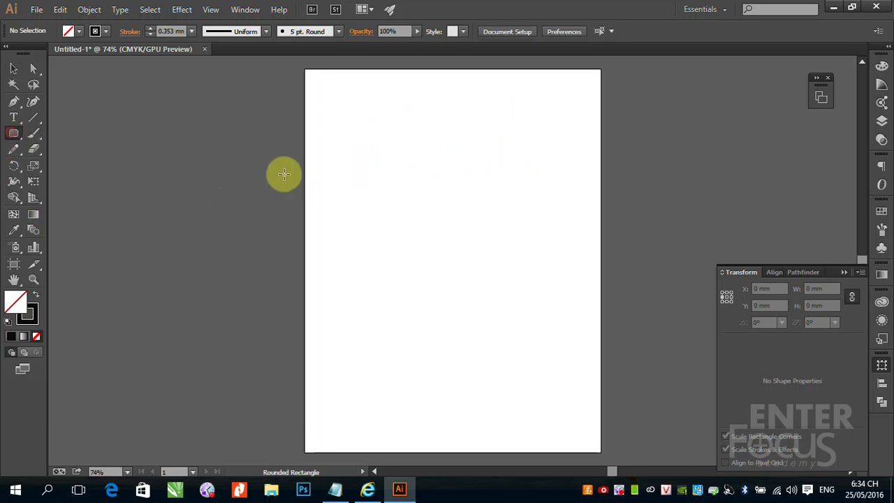
pyautogui.moveTo(364, 157); pyautogui.dragTo(525, 271)
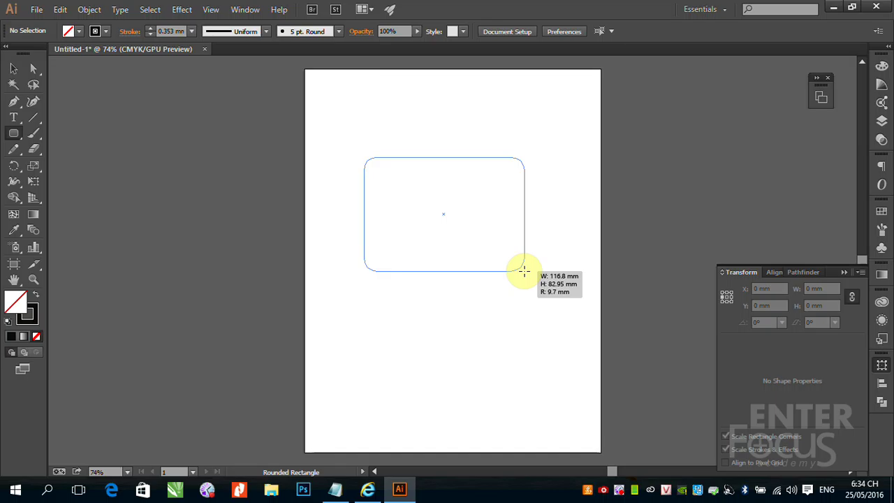
pyautogui.press('Up')
pyautogui.press('Up')
pyautogui.press('Up')
pyautogui.press('Up')
pyautogui.press('Up')
pyautogui.press('Up')
pyautogui.press('Up')
pyautogui.press('Up')
pyautogui.press('Up')
pyautogui.press('Up')
pyautogui.press('Up')
pyautogui.press('Up')
pyautogui.press('Up')
pyautogui.press('Up')
pyautogui.press('Up')
pyautogui.press('Up')
pyautogui.press('Up')
pyautogui.press('Up')
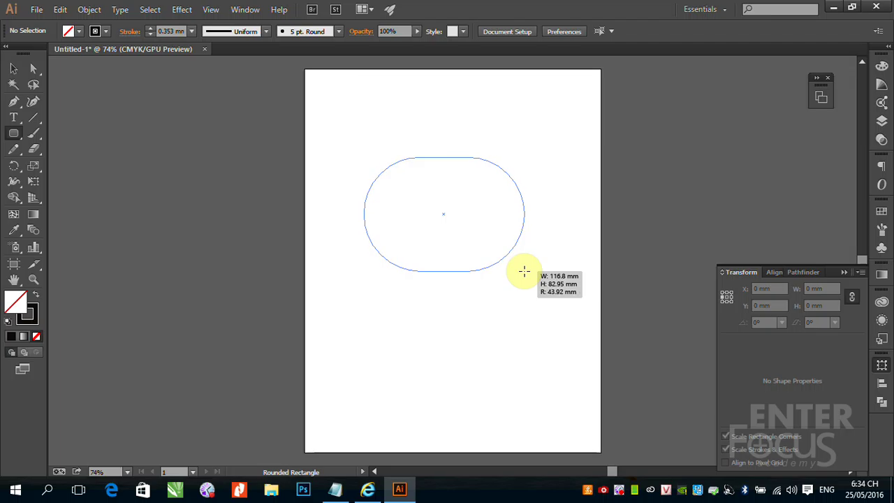
# Lower the corner radius of the rounded rectangle being drawn to about 14.6 mm
pyautogui.press('Down')
pyautogui.press('Down')
pyautogui.press('Down')
pyautogui.press('Down')
pyautogui.press('Down')
pyautogui.press('Down')
pyautogui.press('Down')
pyautogui.press('Down')
pyautogui.press('Down')
pyautogui.press('Down')
pyautogui.press('Down')
pyautogui.press('Down')
pyautogui.press('Down')
pyautogui.press('Down')
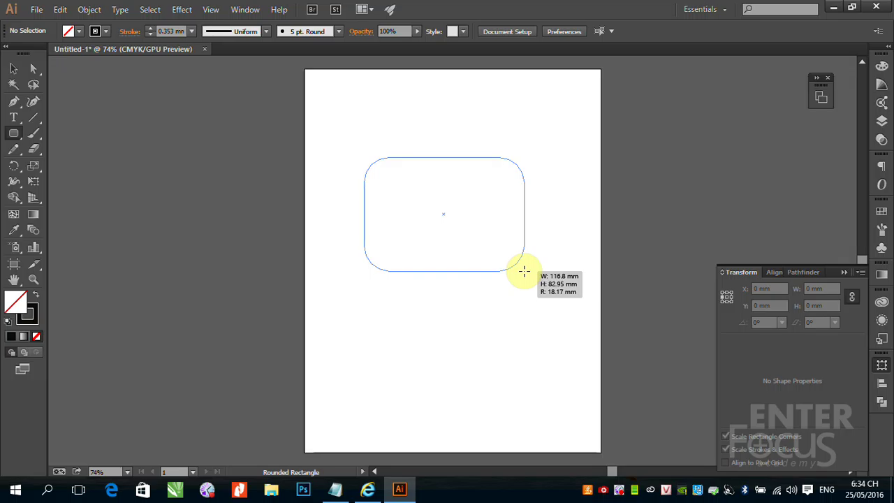
pyautogui.press('Down')
pyautogui.press('Down')
pyautogui.press('Down')
pyautogui.press('Down')
pyautogui.press('Down')
pyautogui.press('Down')
pyautogui.press('Down')
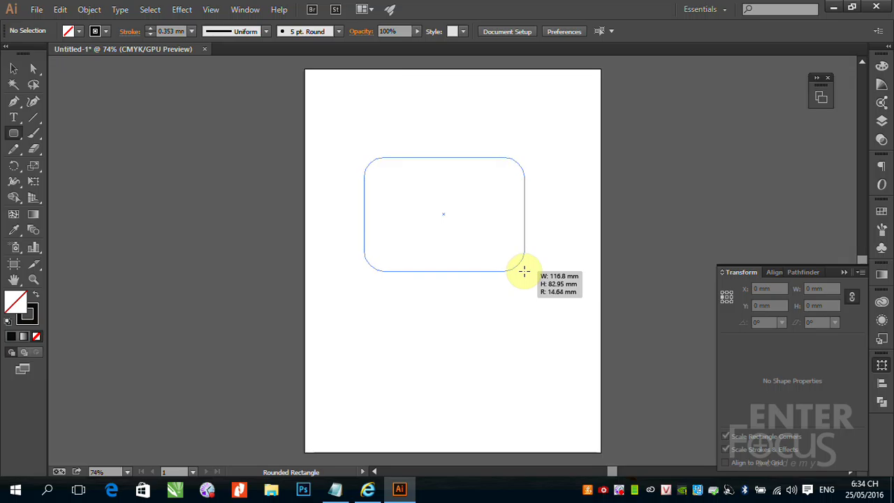
# Raise the corner radius of the rounded rectangle being drawn to about 24.5 mm
pyautogui.press('Up')
pyautogui.press('Up')
pyautogui.press('Up')
pyautogui.press('Up')
pyautogui.press('Up')
pyautogui.press('Up')
pyautogui.press('Up')
pyautogui.press('Up')
pyautogui.press('Up')
pyautogui.press('Up')
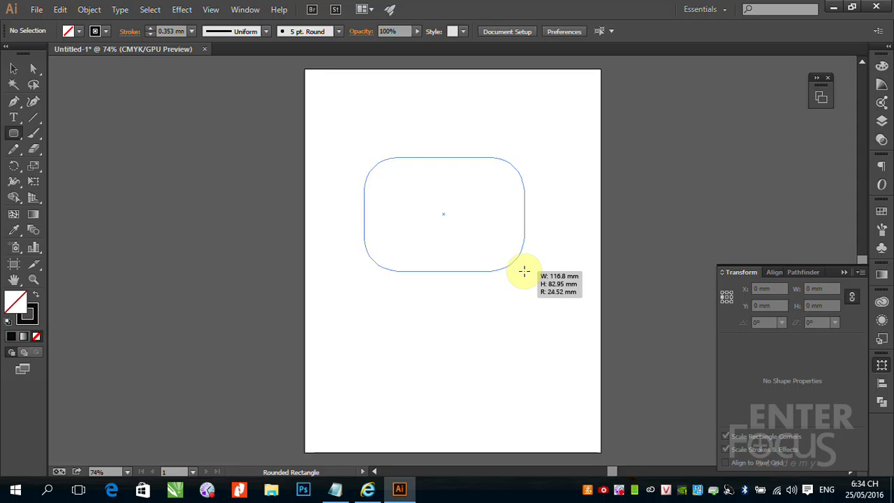
# Switch the shape being drawn to square corners and back to the maximum radius of about 41.5 mm, finishing it at about 116 × 83 mm
pyautogui.moveTo(523, 271); pyautogui.dragTo(523, 271)
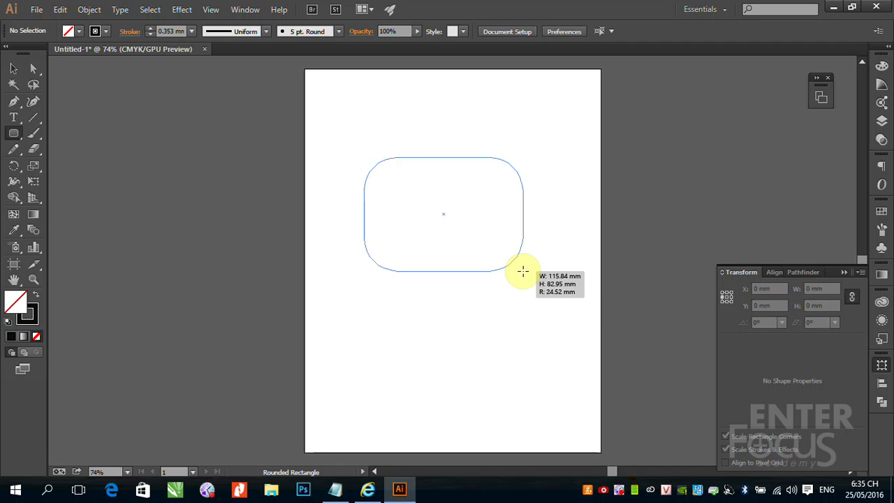
pyautogui.press('Left')
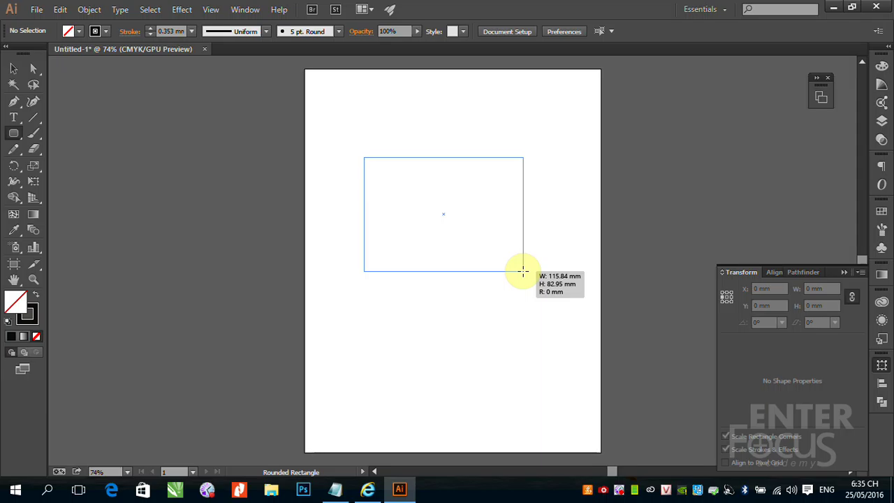
pyautogui.press('Right')
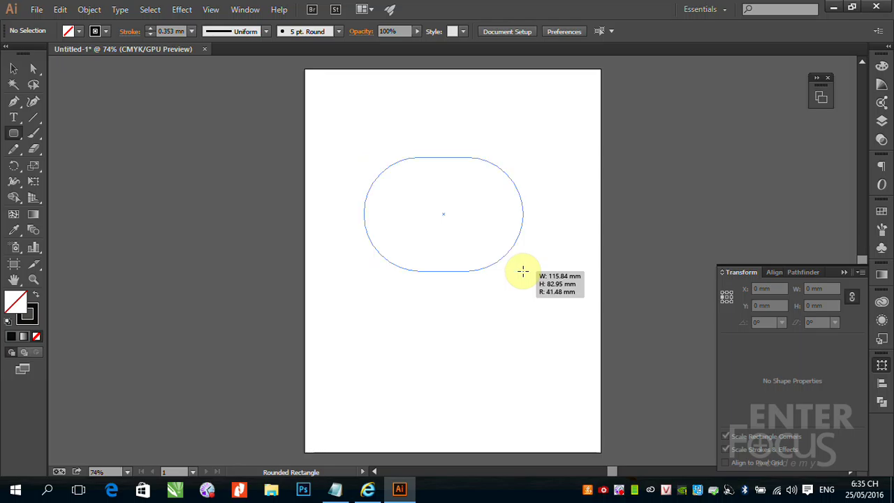
pyautogui.moveTo(522, 271); pyautogui.dragTo(523, 270)
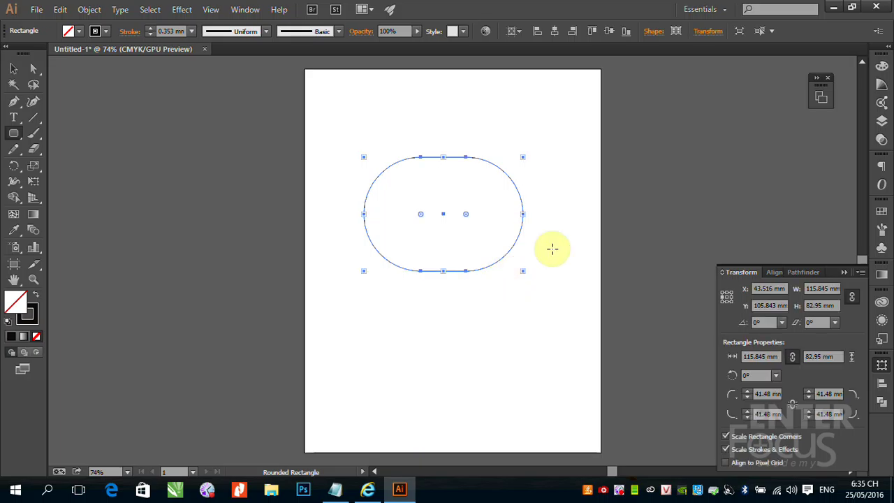
# Adjust all four corners of the finished shape freehand, first to a radius of about 12.6 mm and finally to about 19 mm
pyautogui.moveTo(466, 216); pyautogui.dragTo(517, 243)
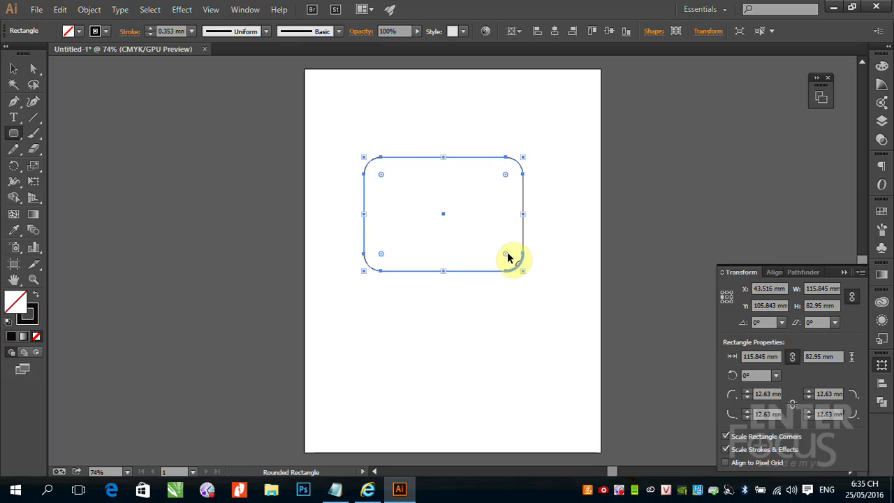
pyautogui.moveTo(507, 255)
pyautogui.mouseDown()
pyautogui.moveTo(513, 262)
pyautogui.moveTo(495, 251)
pyautogui.mouseUp()
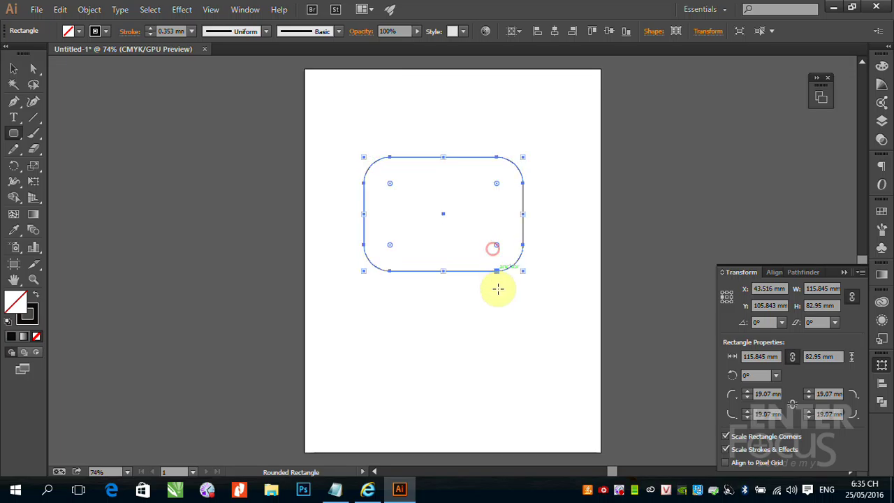
pyautogui.click(20, 78)
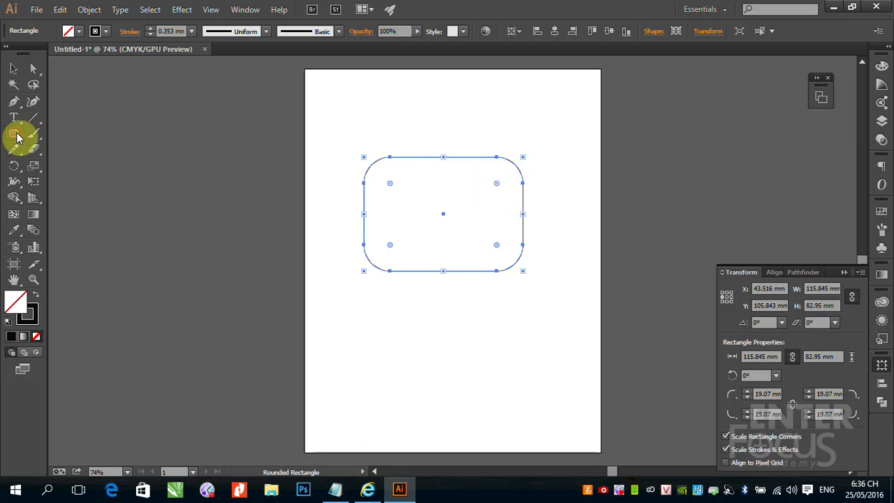
# Delete the rounded rectangle from the artboard
pyautogui.moveTo(14, 134); pyautogui.dragTo(44, 151)
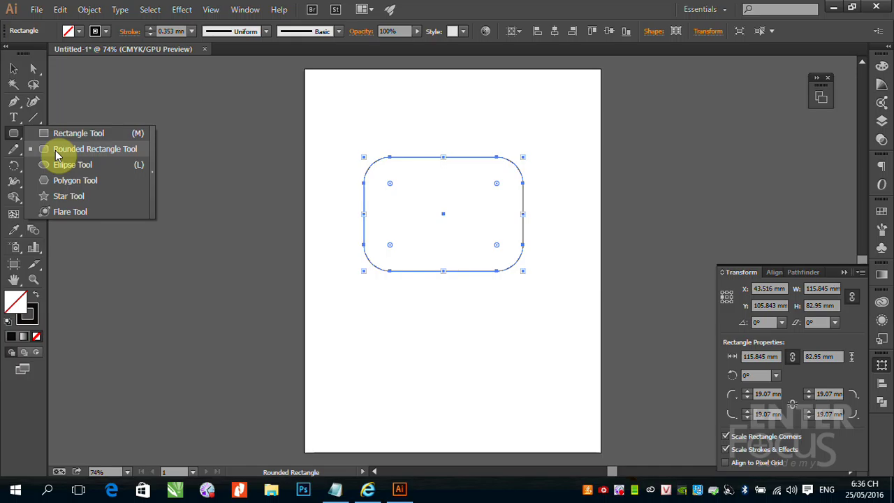
pyautogui.click(55, 151)
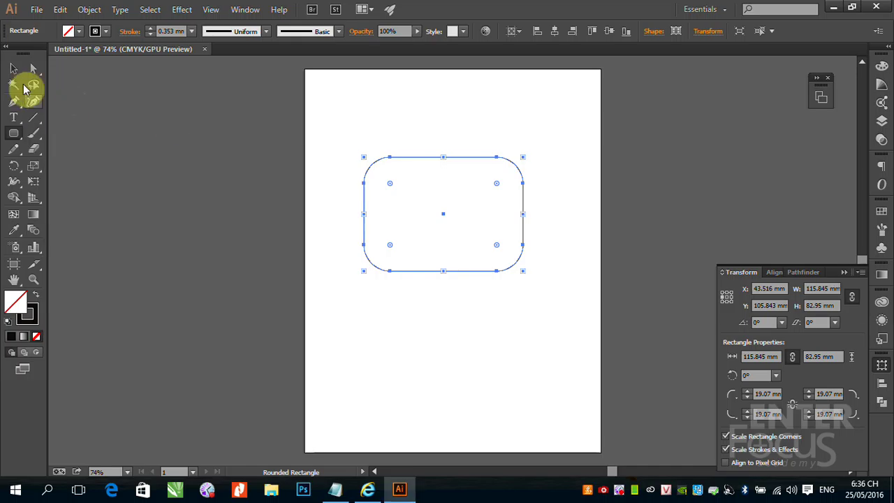
pyautogui.click(13, 68)
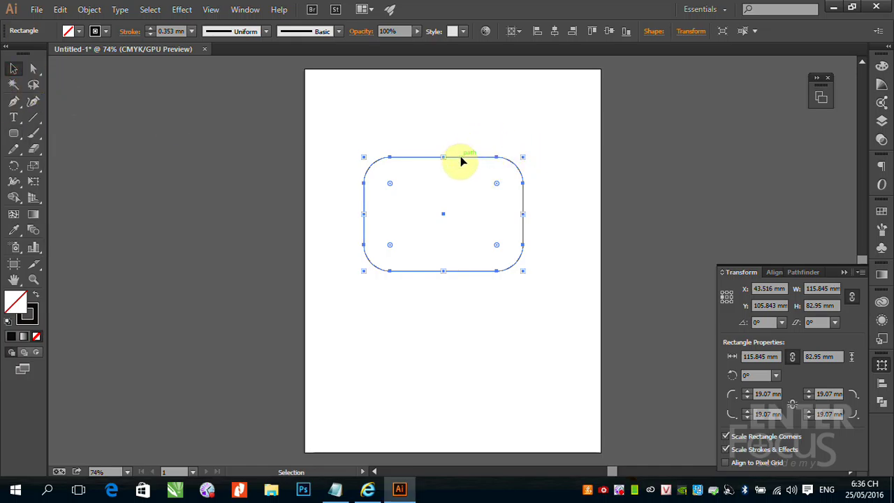
pyautogui.press('Delete')
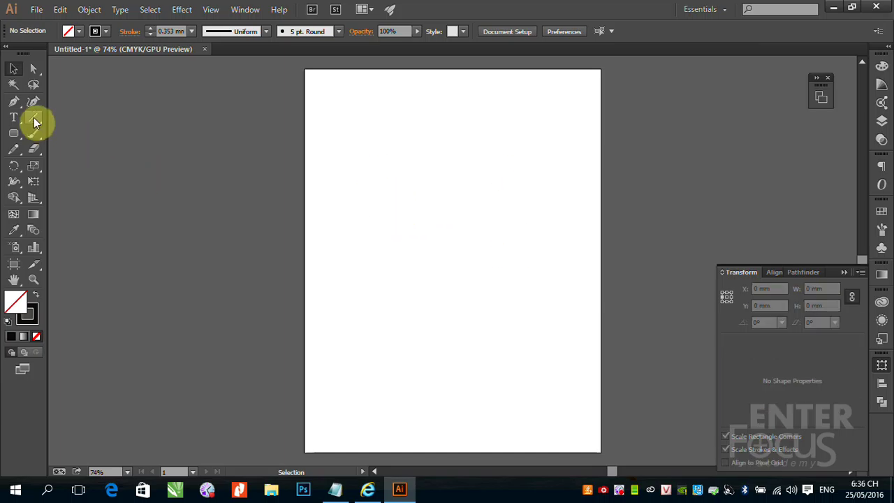
# Draw an ellipse about 106 × 53 mm freehand, and place a second one by exact size, 105.8333 × 52.9167 mm
pyautogui.click(13, 133)
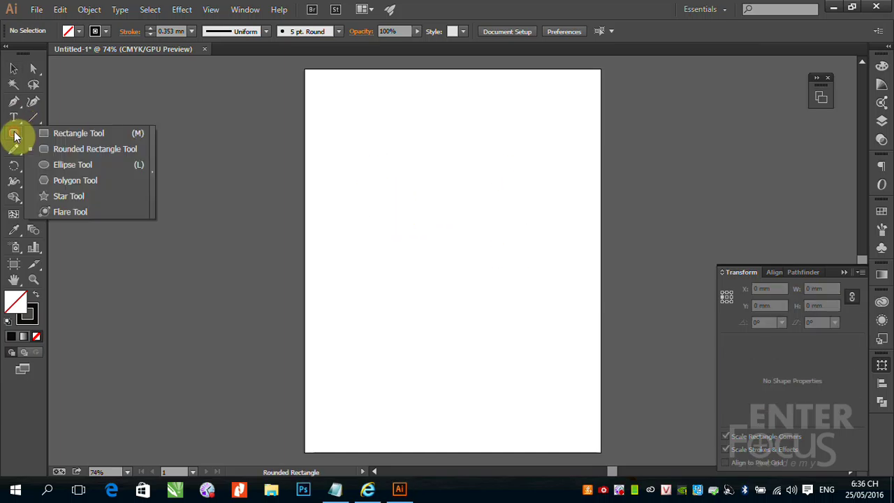
pyautogui.click(77, 170)
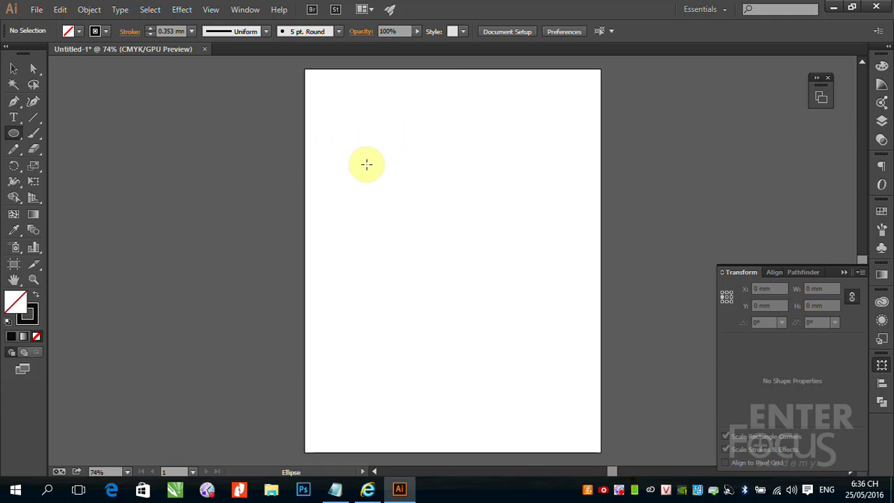
pyautogui.moveTo(366, 165); pyautogui.dragTo(512, 238)
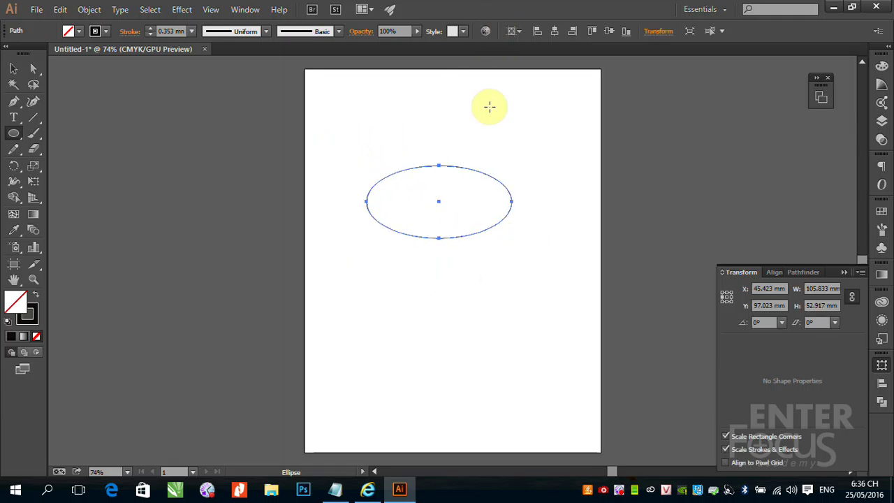
pyautogui.click(484, 128)
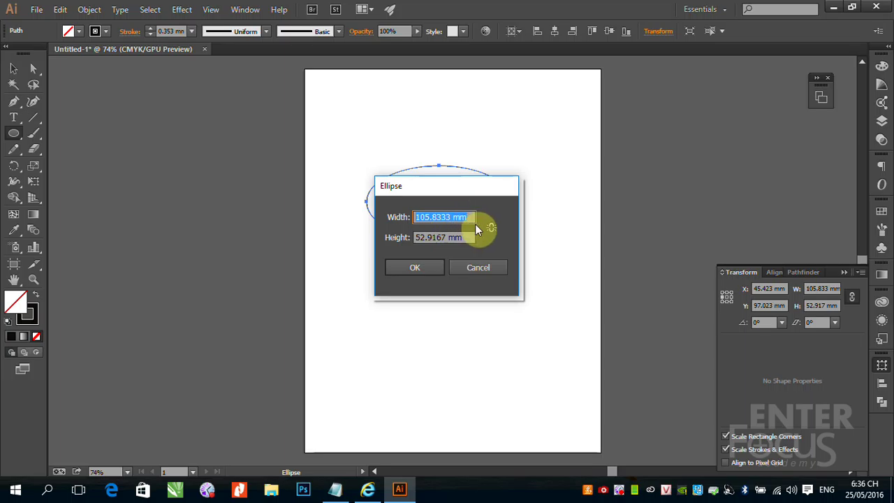
pyautogui.click(413, 270)
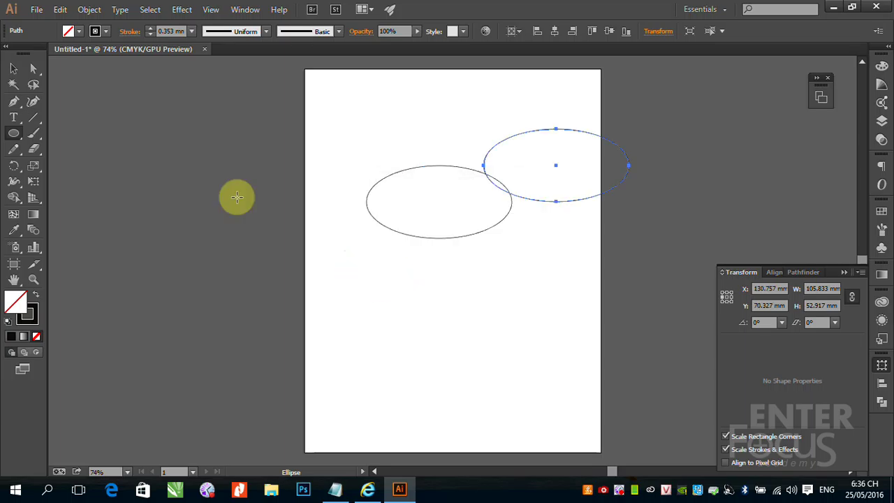
# Delete both ellipses from the artboard
pyautogui.click(13, 69)
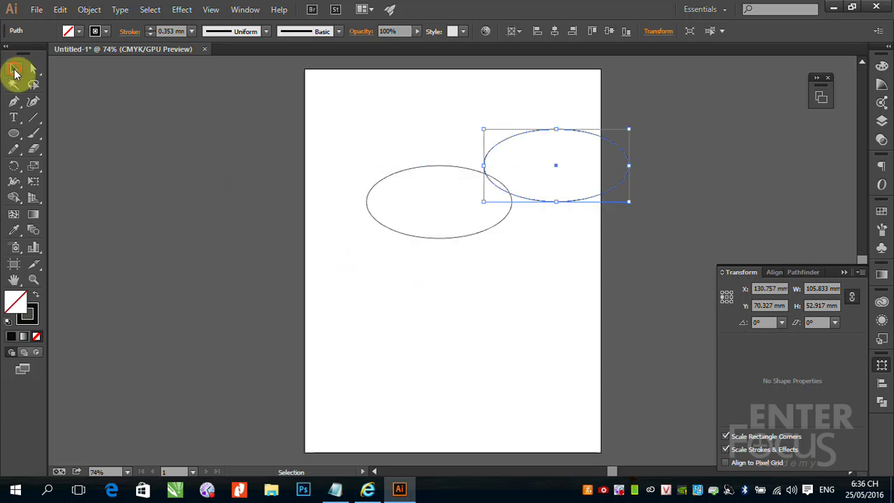
pyautogui.click(447, 168)
pyautogui.press('Delete')
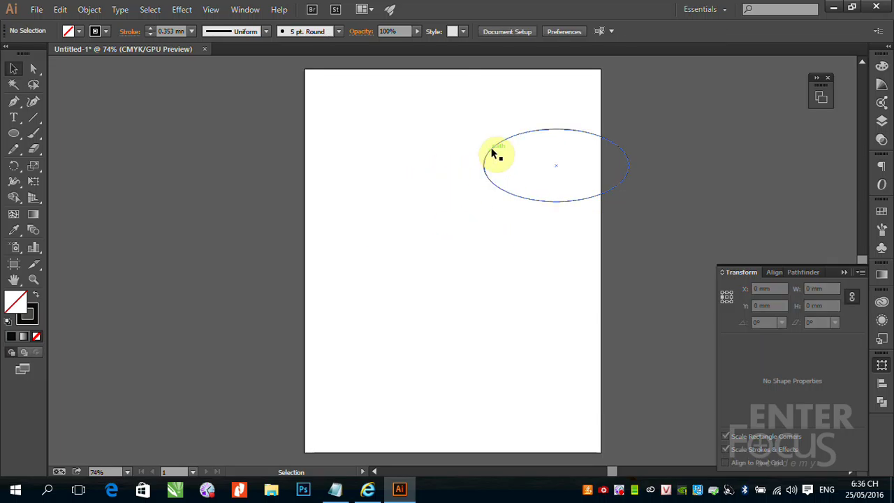
pyautogui.click(492, 148)
pyautogui.press('Delete')
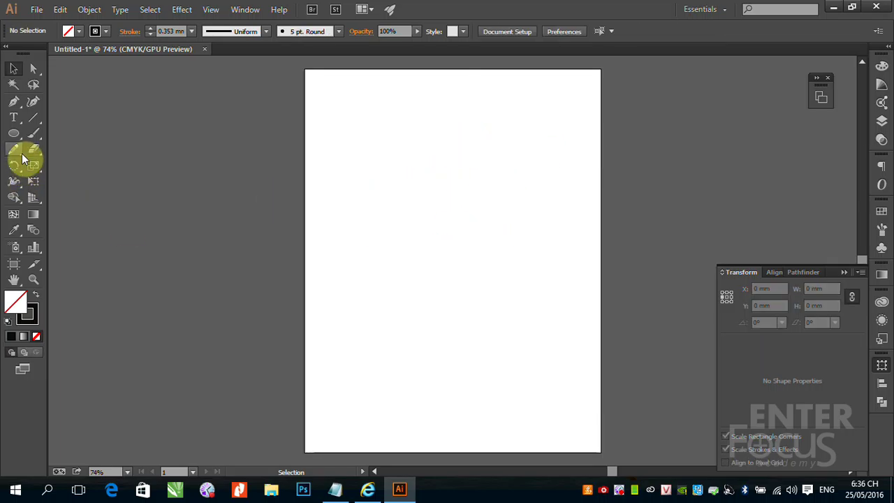
# Draw an upright hexagon about 51 × 59 mm near the artboard's upper-left corner
pyautogui.moveTo(19, 141); pyautogui.dragTo(82, 180)
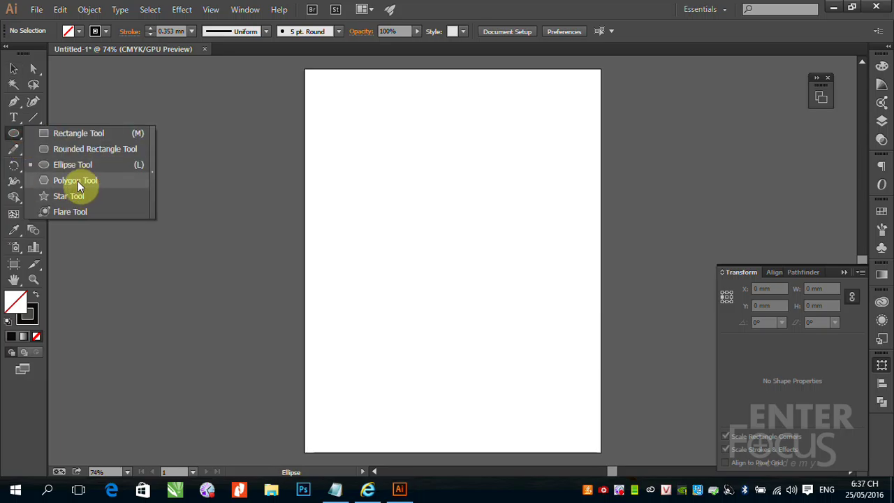
pyautogui.click(76, 181)
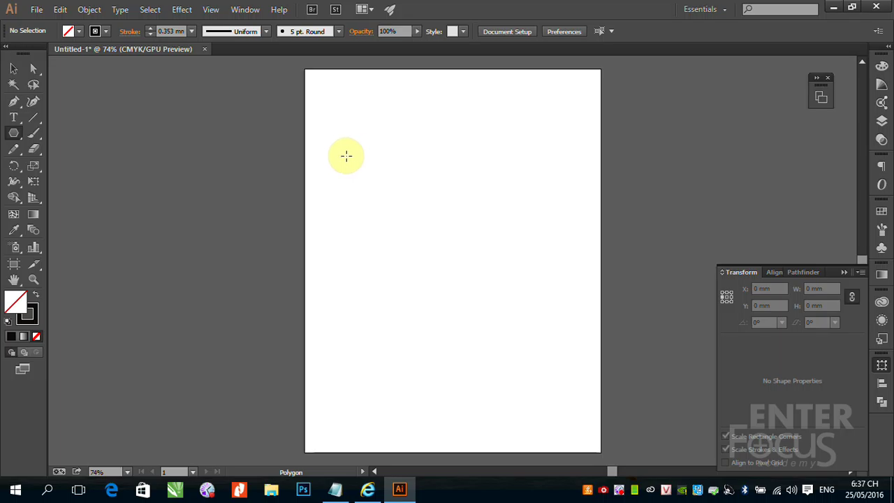
pyautogui.moveTo(346, 155); pyautogui.dragTo(381, 178)
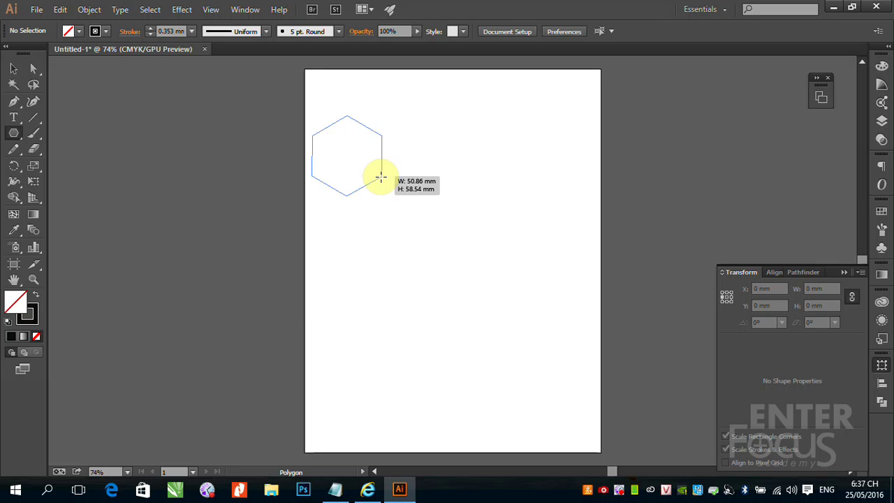
pyautogui.moveTo(380, 178); pyautogui.dragTo(381, 177)
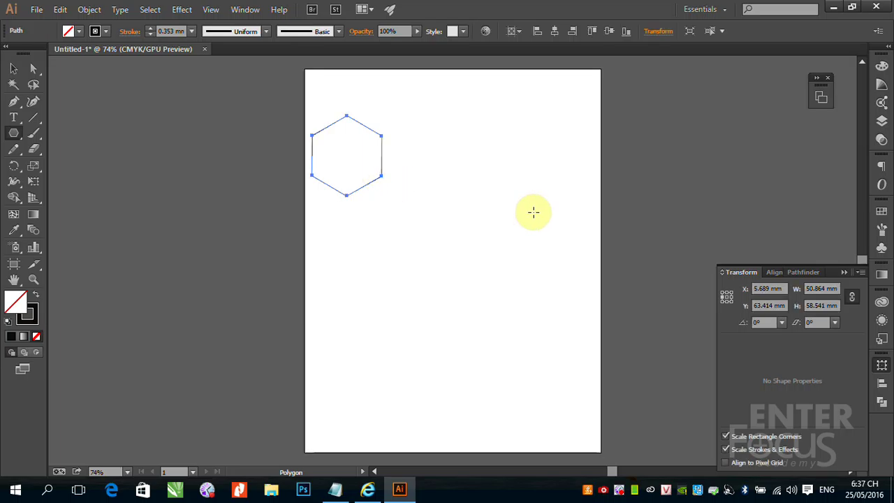
# Create an eight-sided polygon with a radius of 29.2712 mm beside the hexagon
pyautogui.click(461, 146)
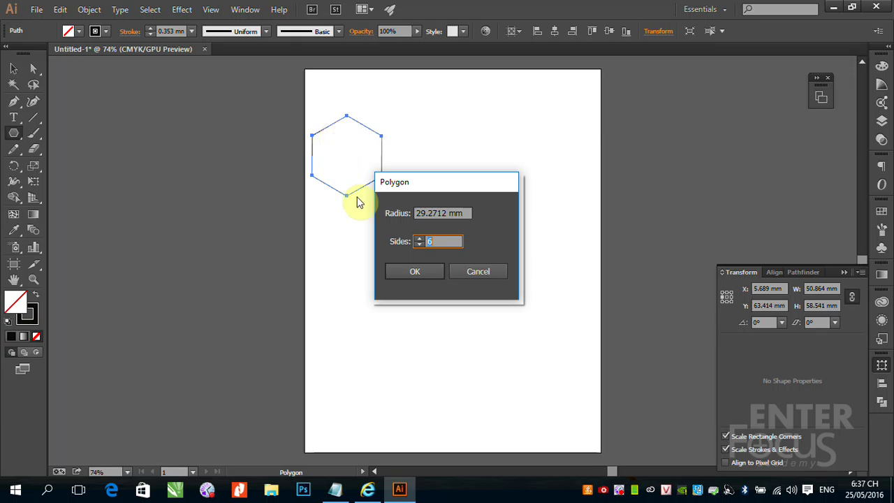
pyautogui.click(420, 239)
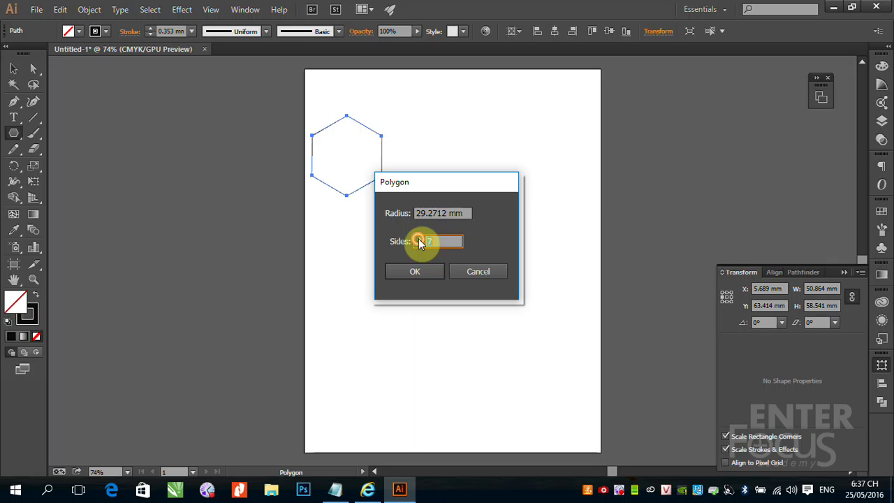
pyautogui.click(420, 239)
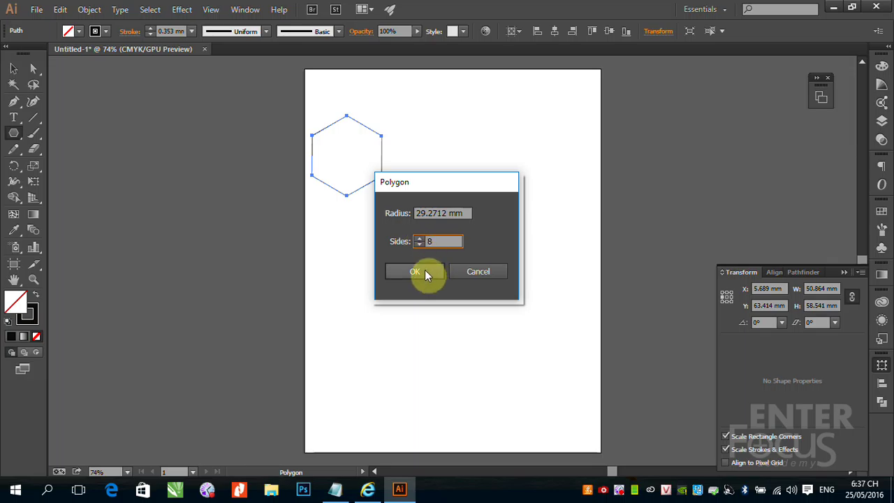
pyautogui.click(423, 272)
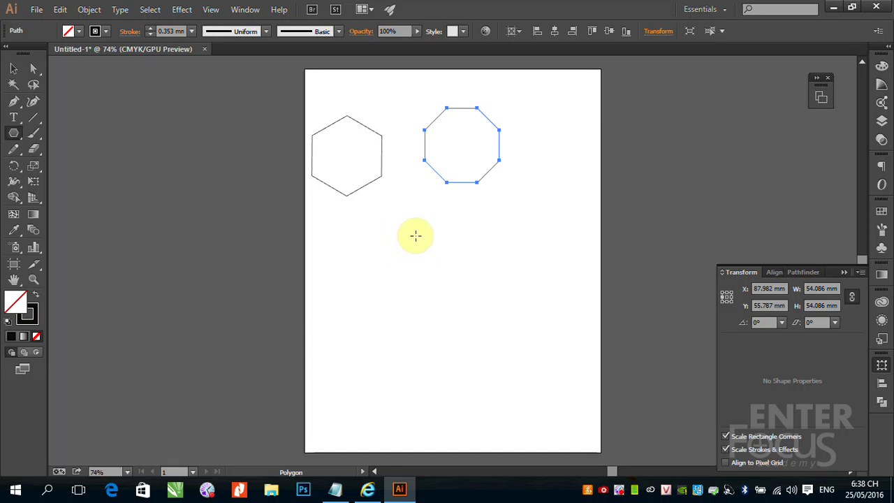
# Start drawing a third polygon below the other two and reduce its sides to a triangle about 58 × 51 mm
pyautogui.moveTo(411, 236); pyautogui.dragTo(438, 274)
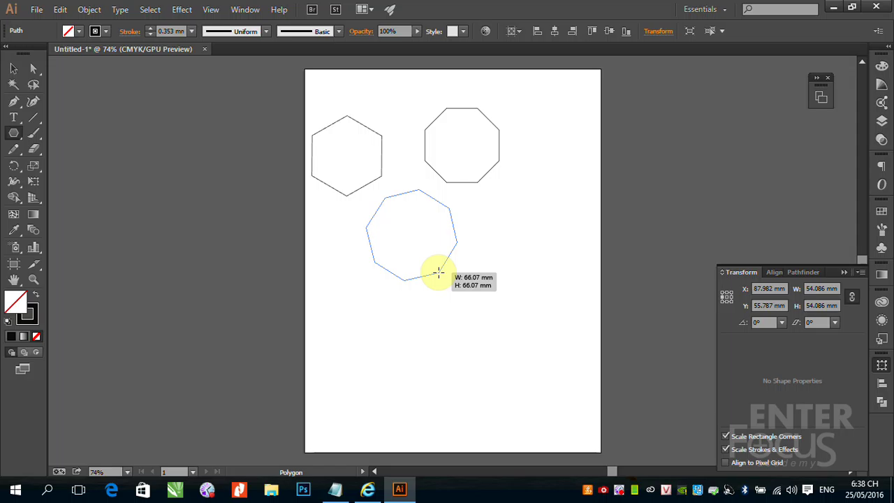
pyautogui.press('Down')
pyautogui.press('Down')
pyautogui.press('Down')
pyautogui.moveTo(438, 273); pyautogui.dragTo(452, 256)
pyautogui.press('Down')
pyautogui.press('Down')
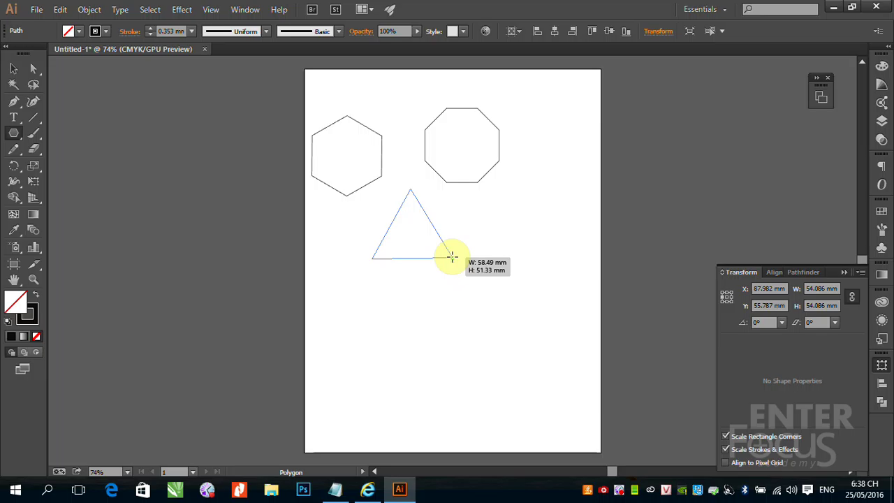
# Raise the number of sides of the polygon being drawn until it looks like a circle about 67 mm across
pyautogui.press('Up')
pyautogui.press('Up')
pyautogui.press('Up')
pyautogui.press('Up')
pyautogui.press('Up')
pyautogui.press('Up')
pyautogui.press('Up')
pyautogui.press('Up')
pyautogui.press('Up')
pyautogui.press('Up')
pyautogui.press('Up')
pyautogui.press('Up')
pyautogui.press('Up')
pyautogui.press('Up')
pyautogui.press('Up')
pyautogui.moveTo(452, 256); pyautogui.dragTo(452, 258)
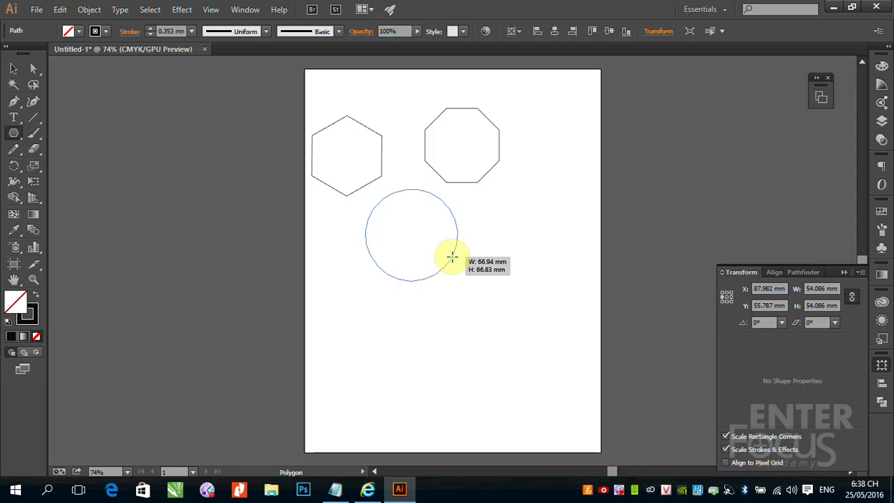
# Reduce the sides of the polygon being drawn to three and finish it as a triangle about 58 × 51 mm
pyautogui.press('Down')
pyautogui.press('Down')
pyautogui.press('Down')
pyautogui.press('Down')
pyautogui.moveTo(452, 258); pyautogui.dragTo(452, 257)
pyautogui.press('Down')
pyautogui.press('Down')
pyautogui.press('Down')
pyautogui.press('Down')
pyautogui.press('Down')
pyautogui.press('Down')
pyautogui.press('Down')
pyautogui.press('Down')
pyautogui.press('Down')
pyautogui.press('Down')
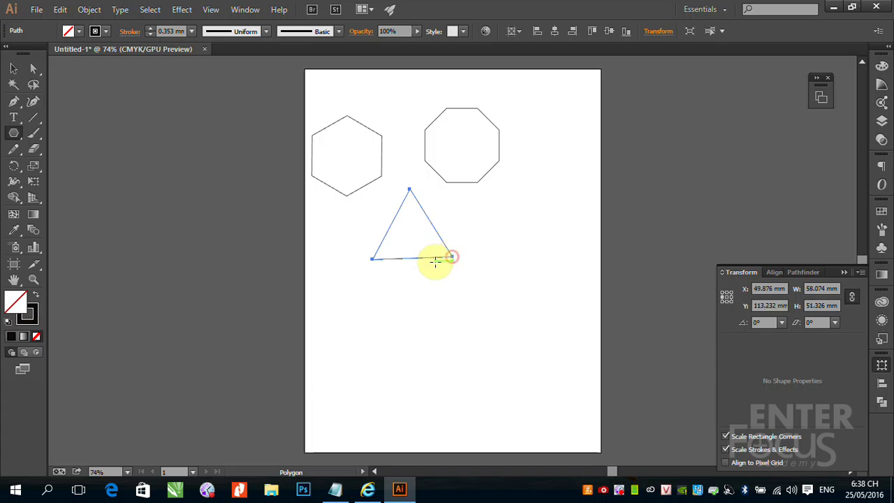
# Delete the hexagon, octagon and triangle together
pyautogui.click(13, 69)
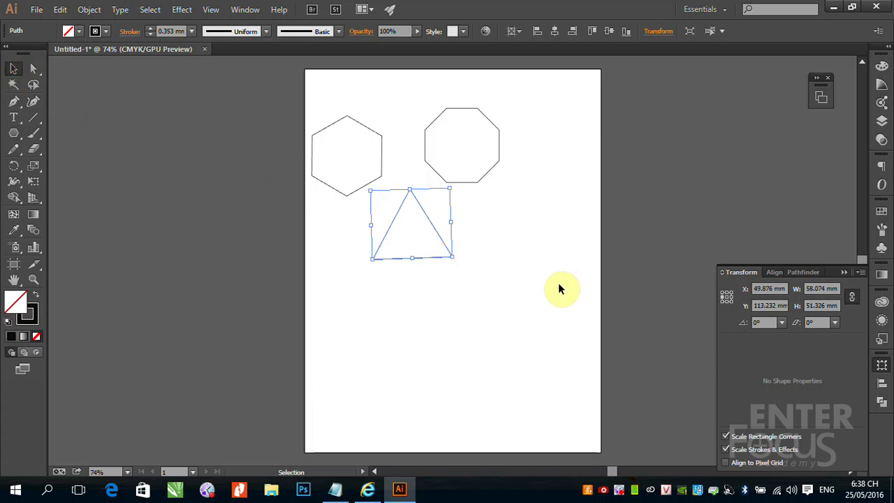
pyautogui.moveTo(290, 88); pyautogui.dragTo(529, 296)
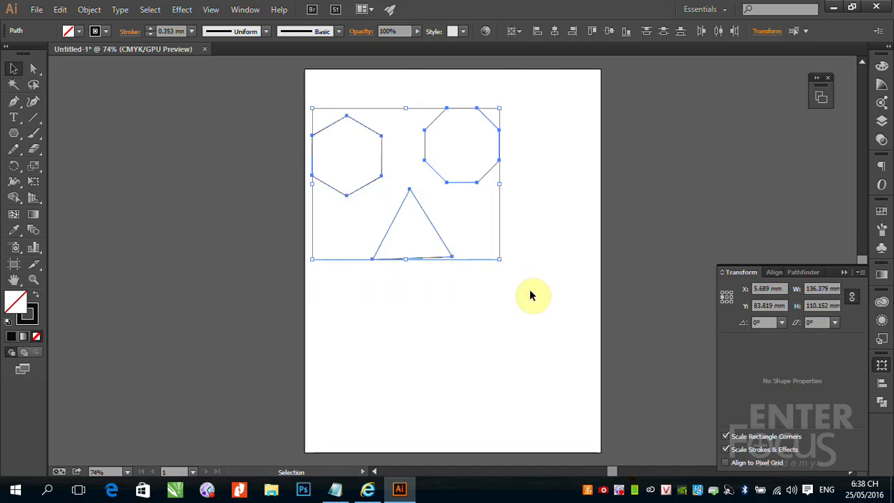
pyautogui.press('Delete')
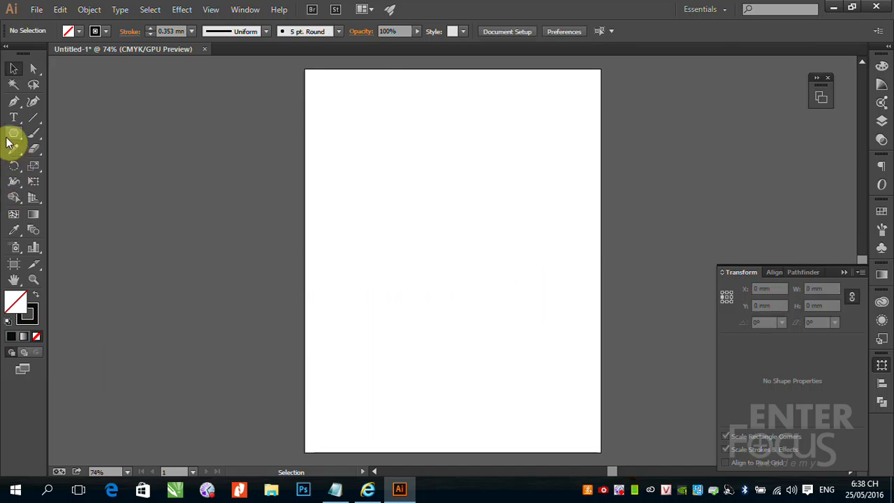
# Draw a five-pointed star about 69 × 66 mm, and place a second beside it with radii 36.5217 mm and 18.2609 mm and 5 points
pyautogui.click(12, 137)
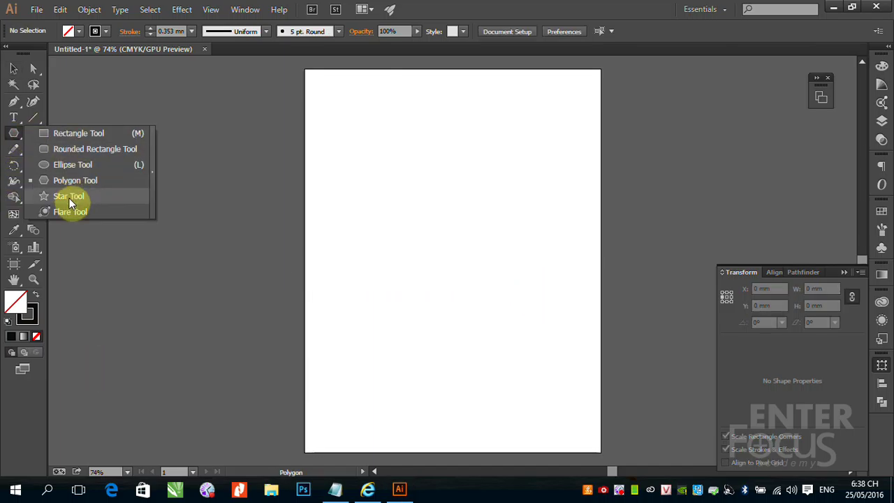
pyautogui.click(69, 198)
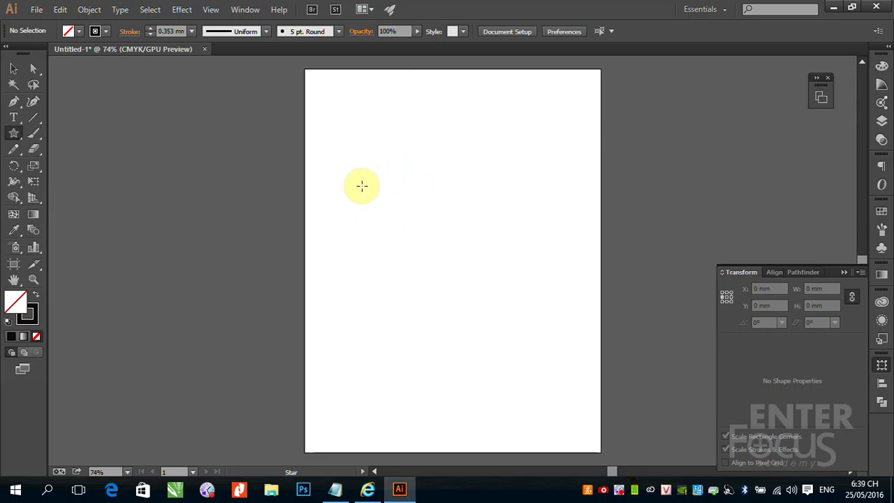
pyautogui.moveTo(364, 173); pyautogui.dragTo(393, 215)
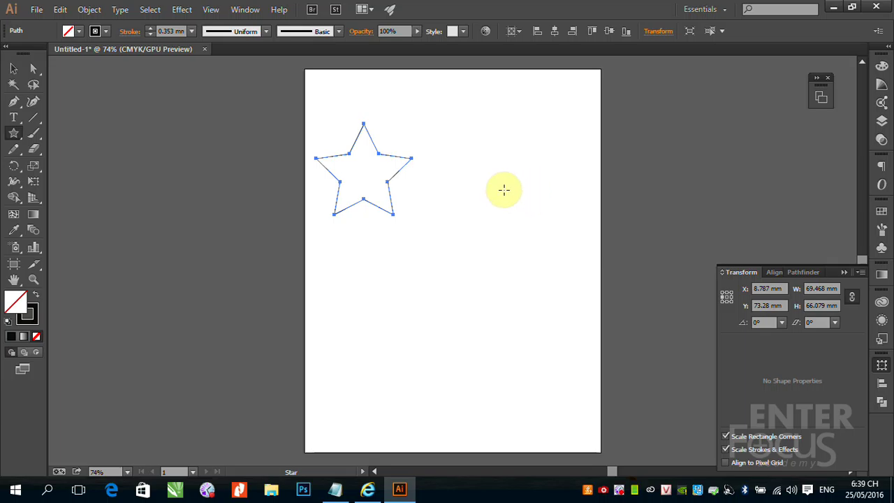
pyautogui.click(460, 185)
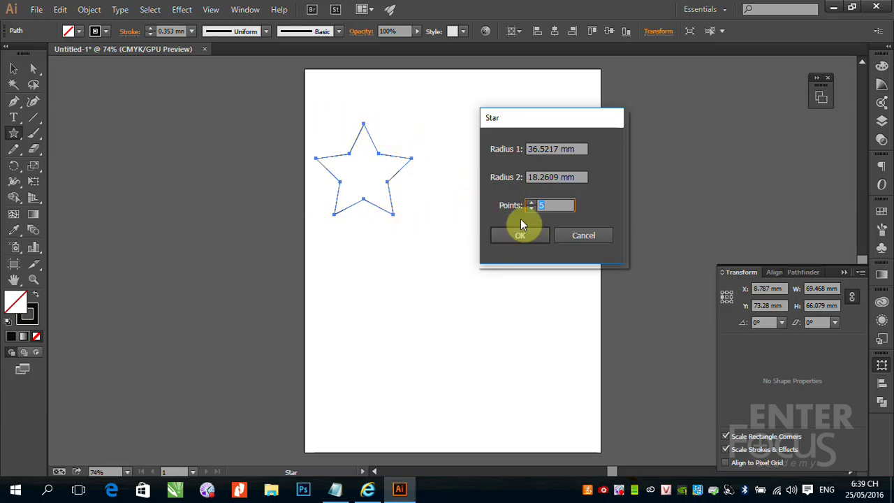
pyautogui.click(528, 235)
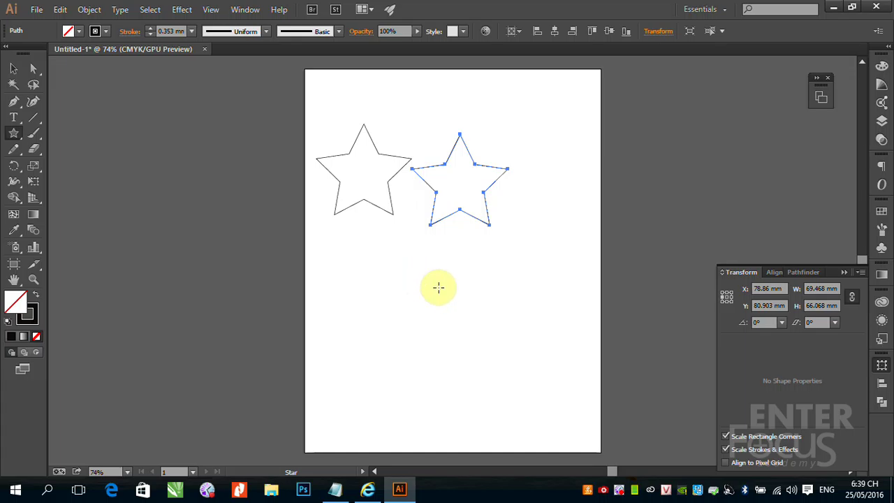
# Start drawing a third star below the other two and raise its number of points beyond six
pyautogui.moveTo(429, 302); pyautogui.dragTo(462, 340)
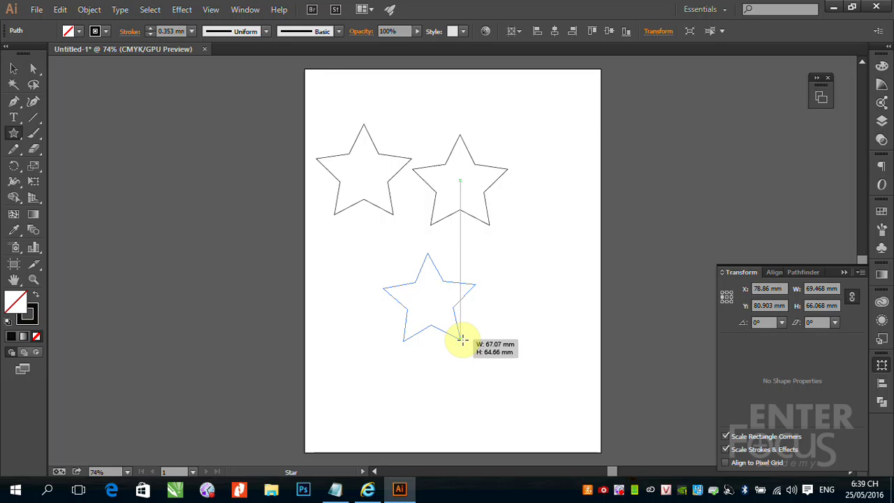
pyautogui.moveTo(461, 340); pyautogui.dragTo(463, 341)
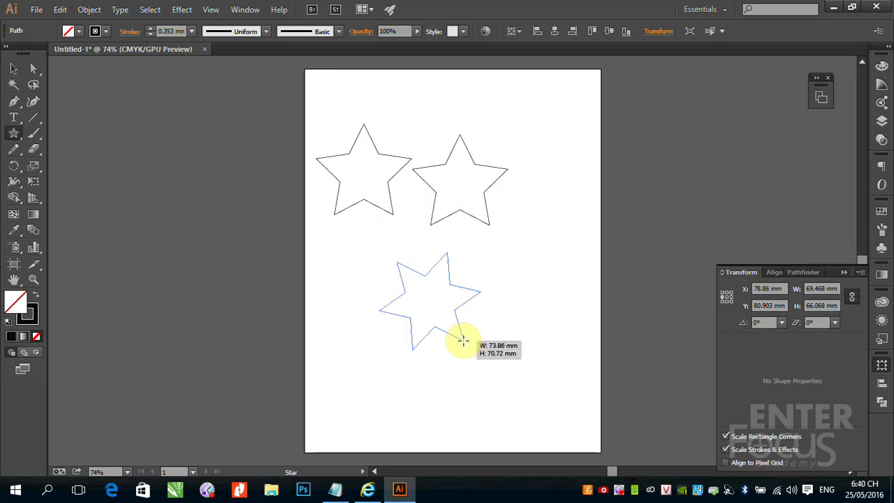
pyautogui.press('Up')
pyautogui.moveTo(463, 340); pyautogui.dragTo(463, 341)
pyautogui.press('Up')
# Lower the number of points of the star being drawn to three, giving a triangle about 61 × 64 mm
pyautogui.press('Down')
pyautogui.press('Down')
pyautogui.press('Down')
pyautogui.press('Down')
pyautogui.press('Down')
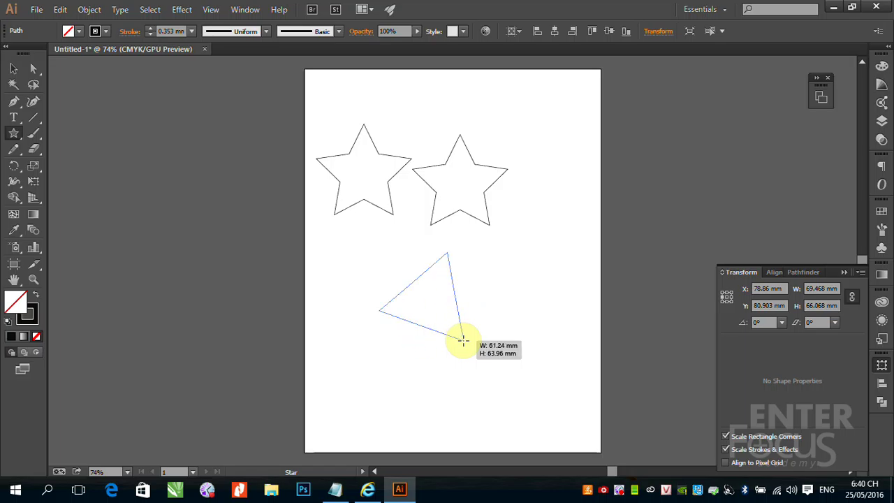
# Raise the number of points of the star being drawn, and lower it back to three
pyautogui.press('Up')
pyautogui.moveTo(463, 340); pyautogui.dragTo(463, 340)
pyautogui.press('Up')
pyautogui.press('Up')
pyautogui.press('Up')
pyautogui.press('Up')
pyautogui.press('Down')
pyautogui.press('Down')
pyautogui.press('Down')
pyautogui.press('Down')
pyautogui.press('Down')
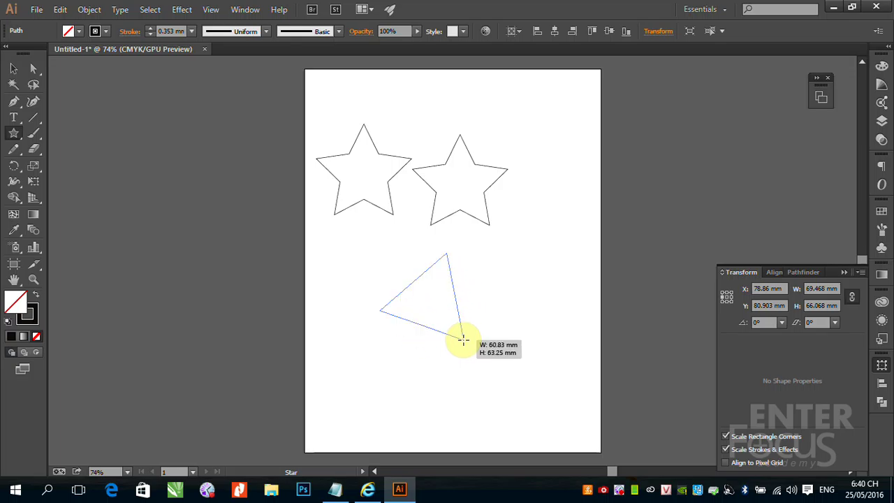
# Raise the star being drawn to seven points and finish it upright at about 72 × 71 mm
pyautogui.press('Up')
pyautogui.moveTo(463, 340); pyautogui.dragTo(464, 341)
pyautogui.press('Up')
pyautogui.press('Up')
pyautogui.press('Up')
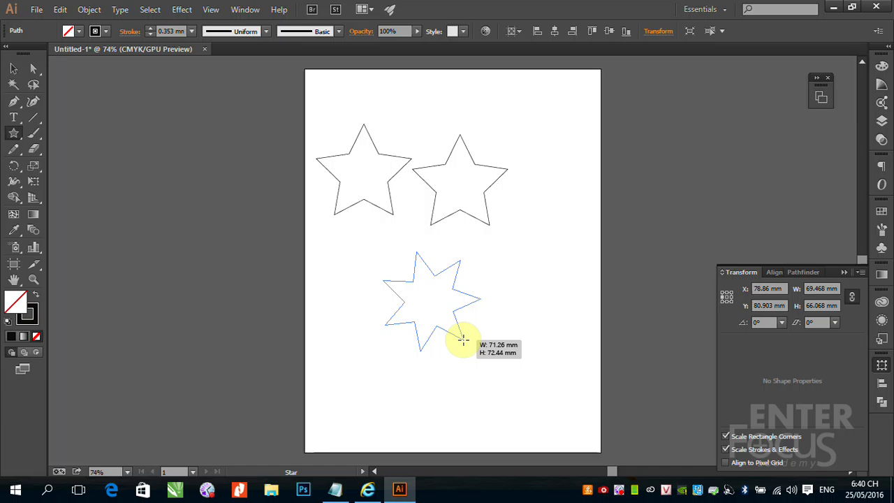
pyautogui.moveTo(464, 339); pyautogui.dragTo(461, 337)
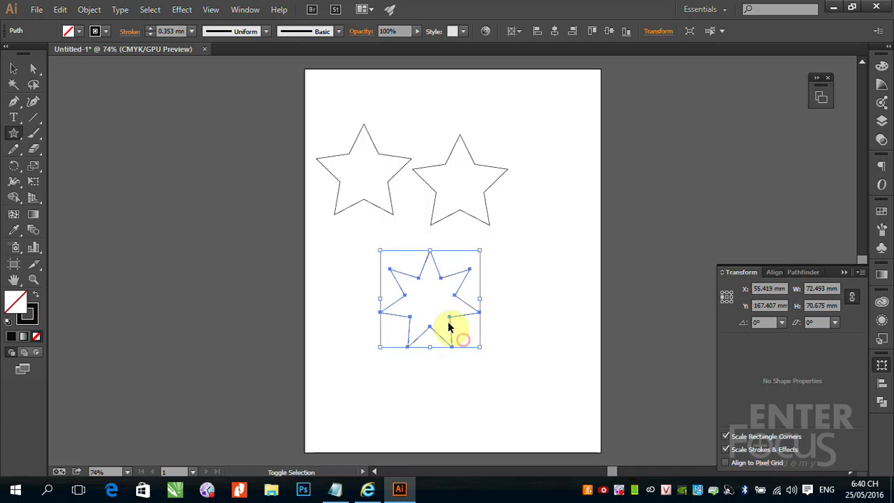
# Place a seven-point star beside the last one with radius 1 of 37.1786 mm and radius 2 of 13 mm
pyautogui.click(515, 250)
pyautogui.click(566, 204)
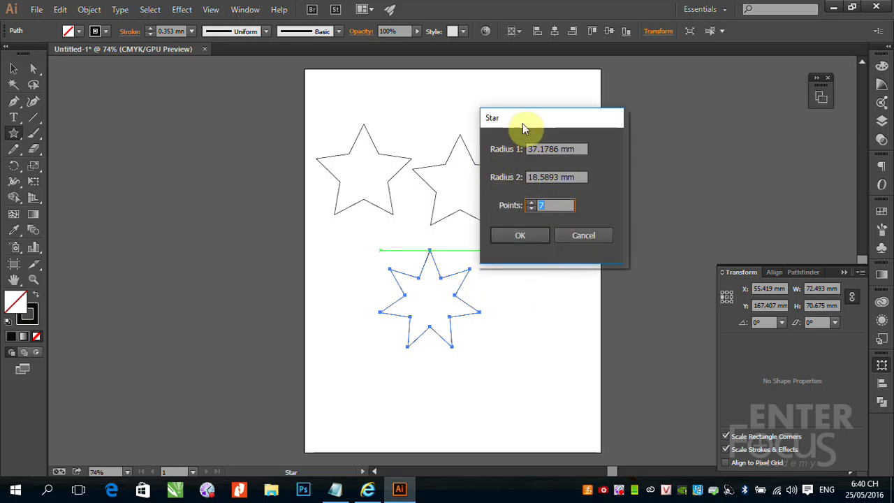
pyautogui.moveTo(520, 124); pyautogui.dragTo(547, 126)
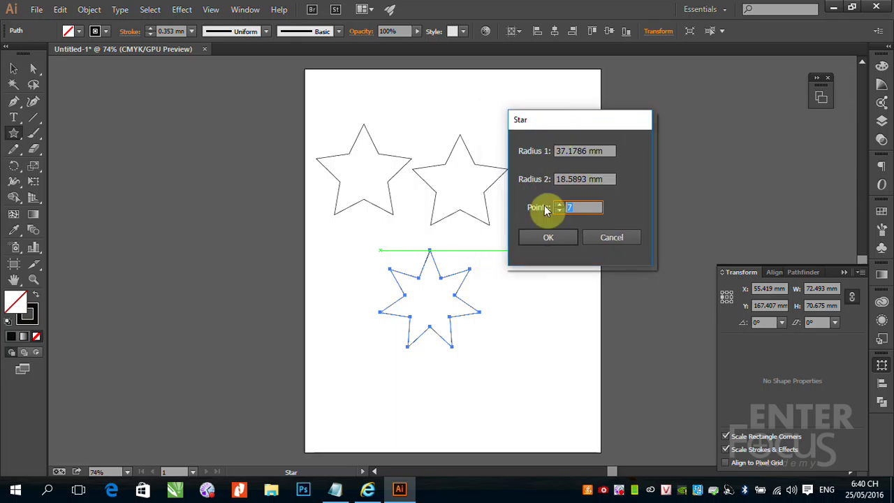
pyautogui.doubleClick(586, 179)
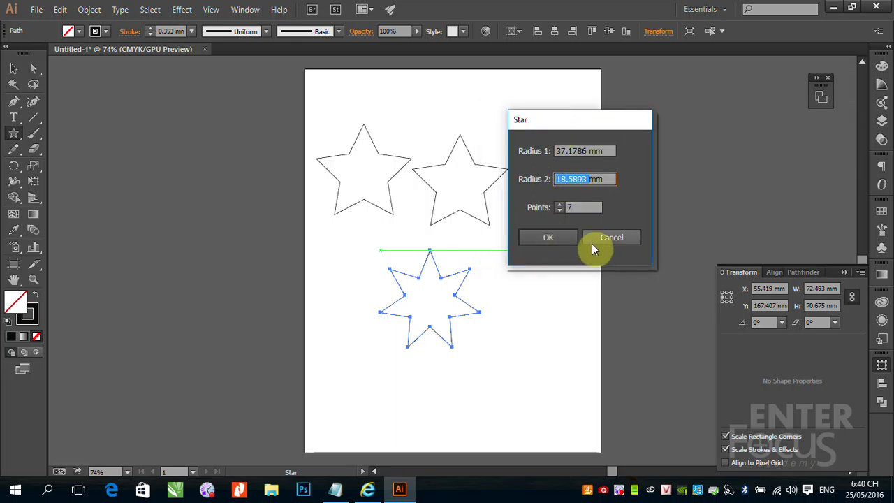
pyautogui.write('13')
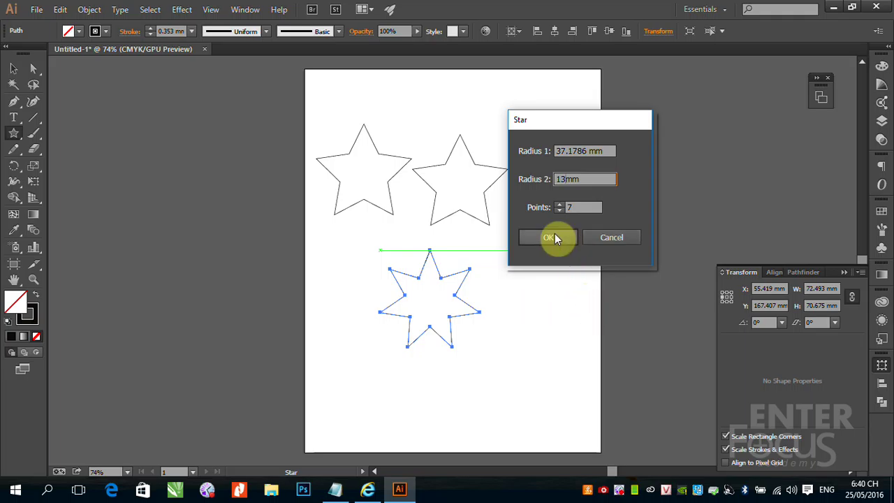
pyautogui.click(553, 238)
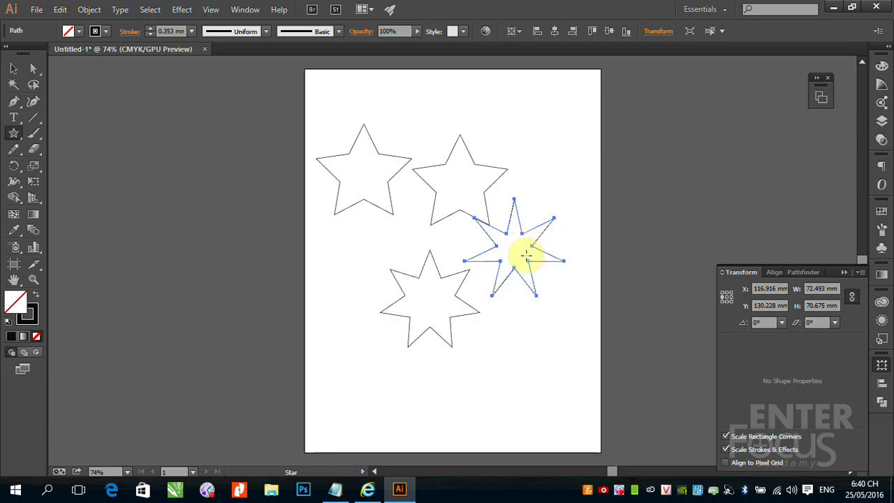
# Place another seven-point star near the artboard's upper right corner with radius 1 of 37.1786 mm and radius 2 of 25 mm
pyautogui.click(542, 161)
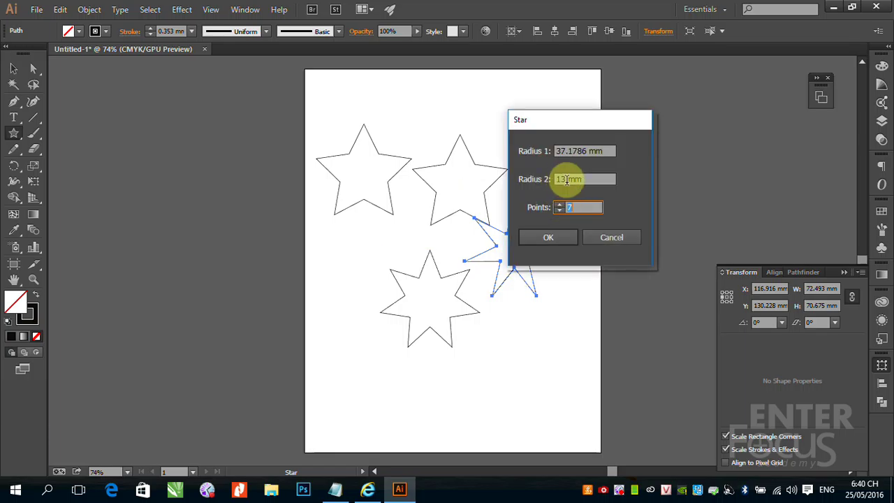
pyautogui.moveTo(565, 176); pyautogui.dragTo(535, 185)
pyautogui.write('25')
pyautogui.click(544, 239)
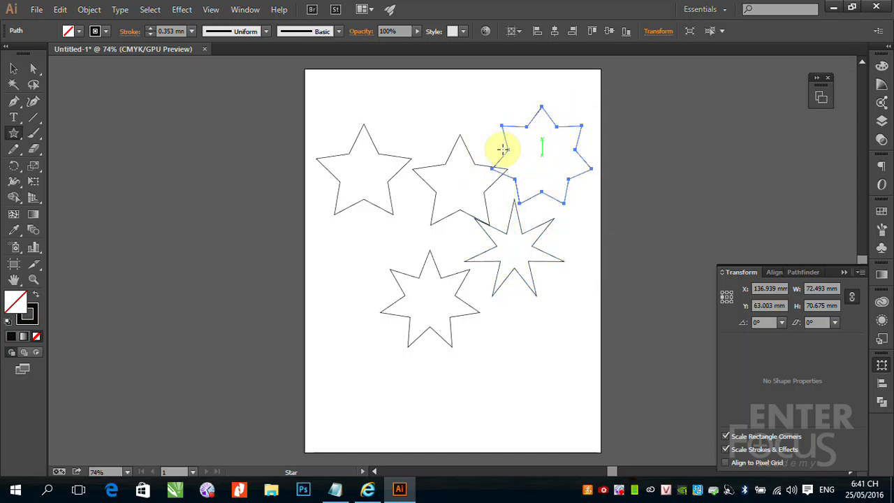
# Delete all five stars together
pyautogui.click(13, 69)
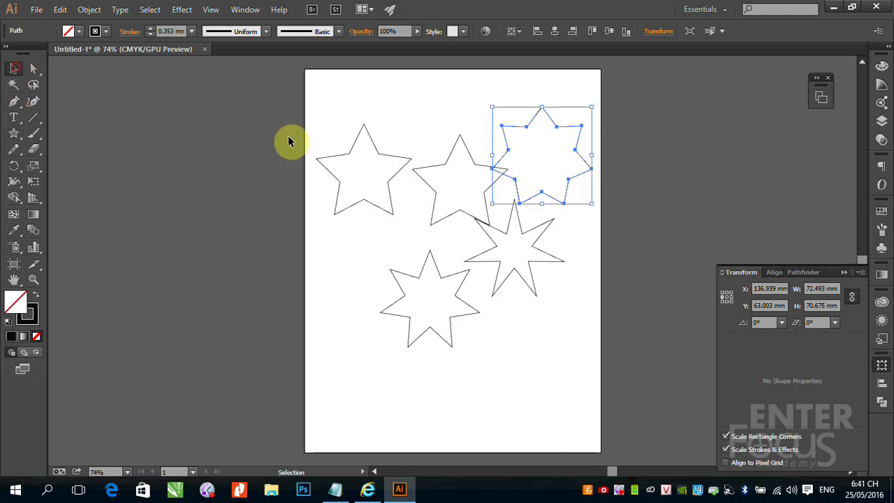
pyautogui.click(331, 107)
pyautogui.moveTo(331, 107); pyautogui.dragTo(545, 336)
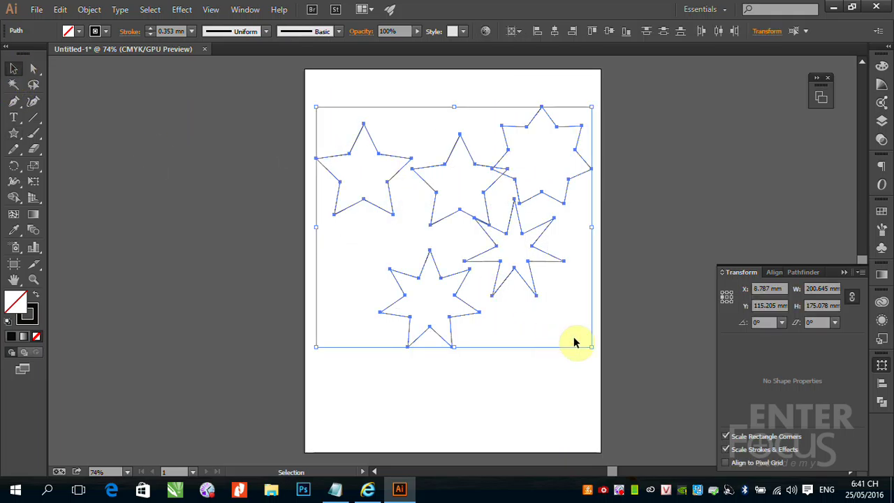
pyautogui.press('Delete')
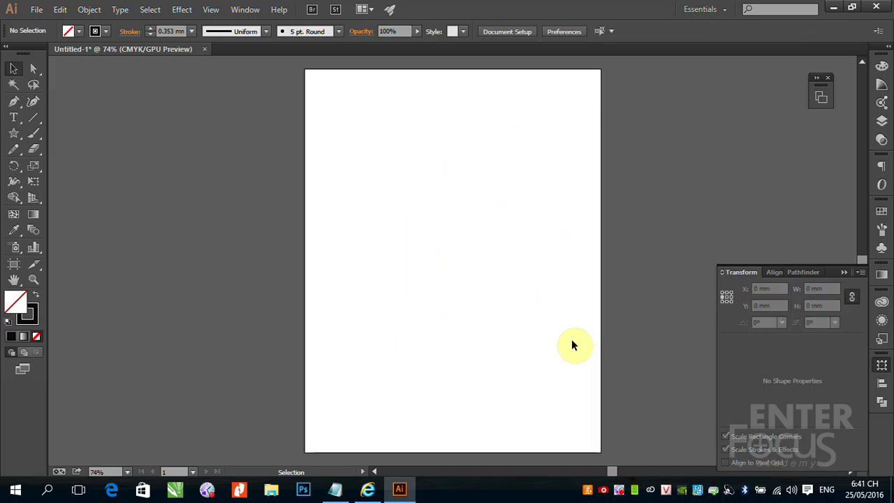
# Draw a lens flare near the artboard's upper middle with its rings trailing down to the right, about 140 × 183 mm overall
pyautogui.click(19, 139)
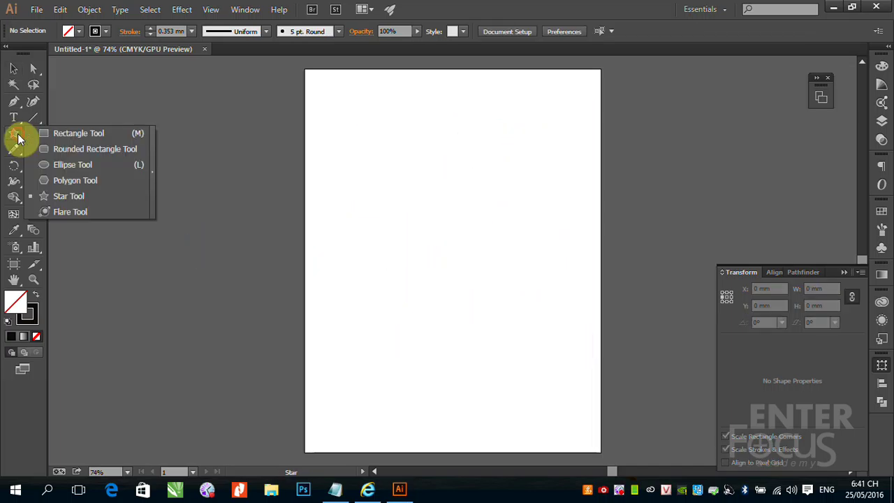
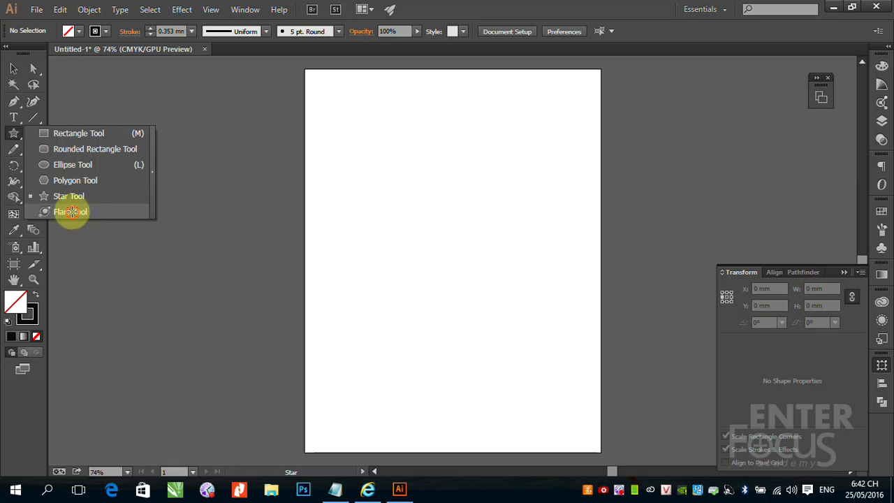
pyautogui.click(71, 213)
pyautogui.moveTo(395, 122); pyautogui.dragTo(465, 162)
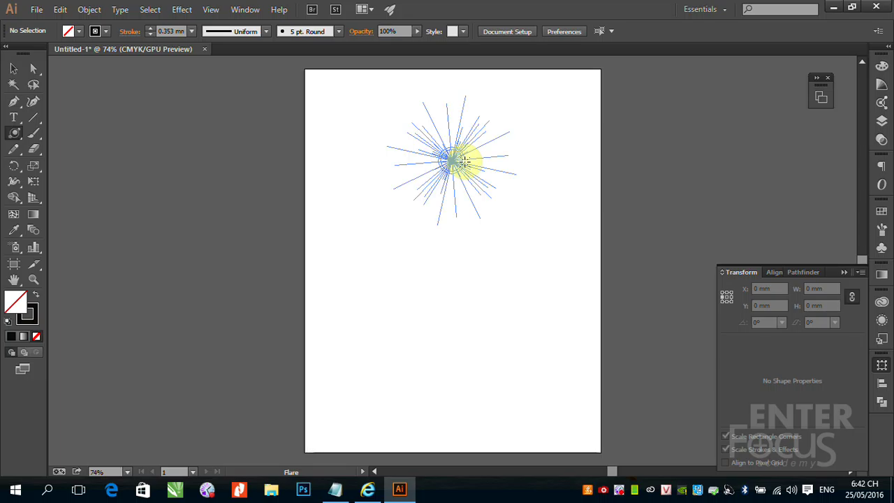
pyautogui.moveTo(466, 161); pyautogui.dragTo(470, 162)
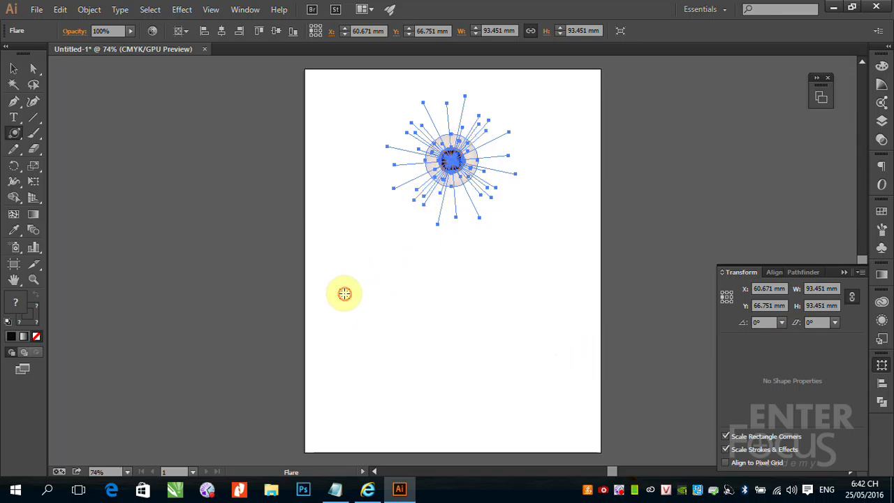
pyautogui.moveTo(359, 305); pyautogui.dragTo(557, 313)
# Move the flare off the artboard into the empty area on its left
pyautogui.click(13, 68)
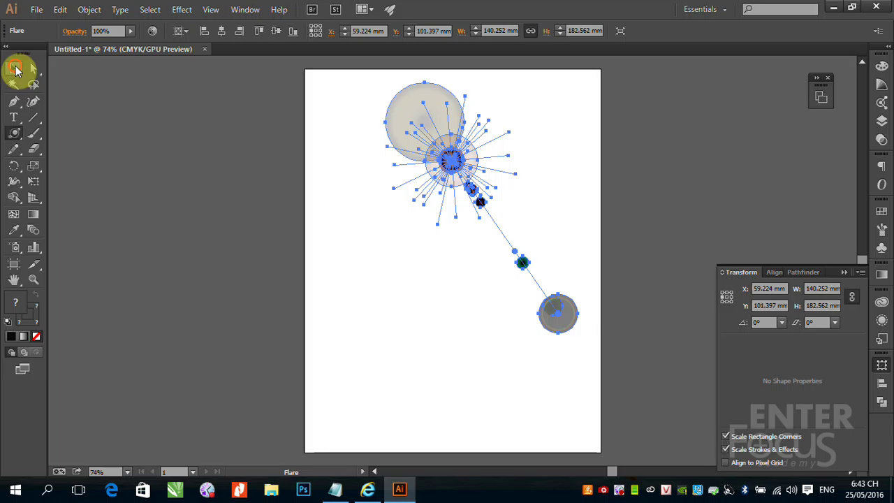
pyautogui.click(176, 237)
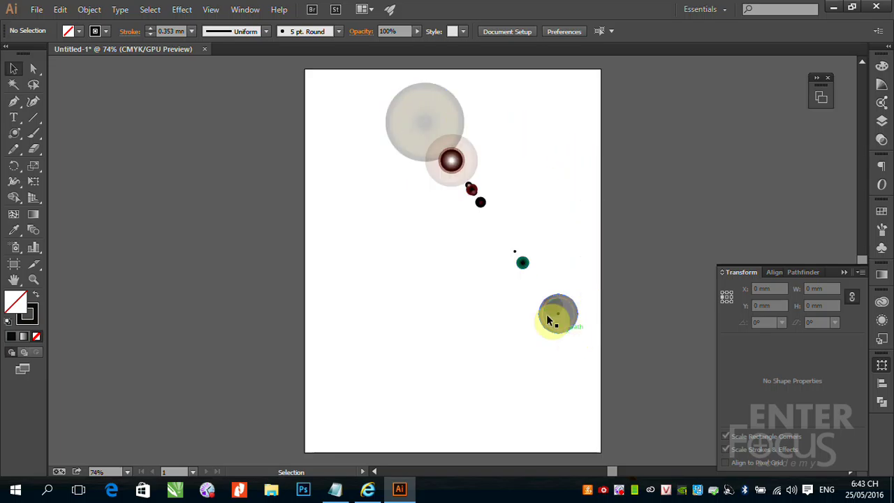
pyautogui.moveTo(414, 134); pyautogui.dragTo(85, 143)
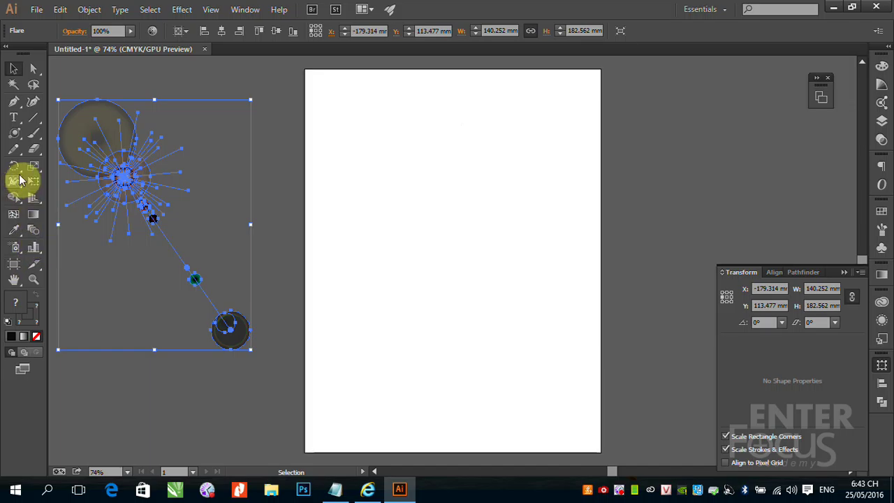
# Start a second flare by exact values near the artboard's top and set its ring direction to 294°
pyautogui.click(14, 132)
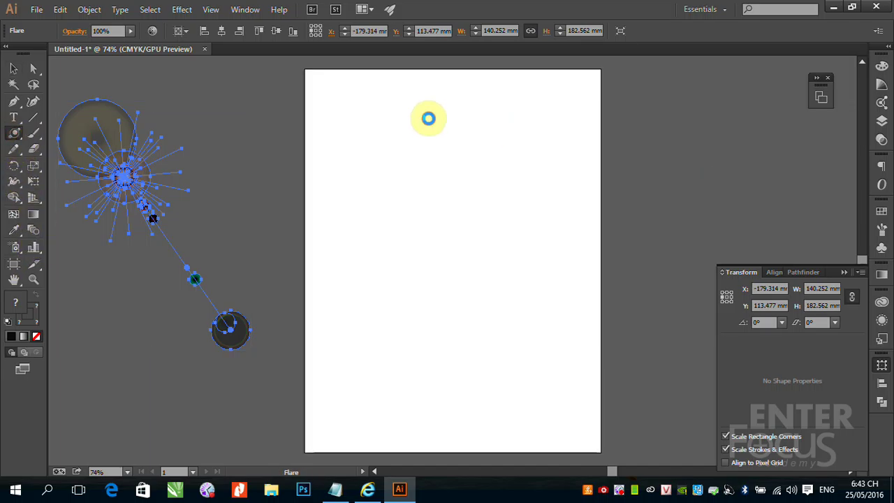
pyautogui.click(428, 118)
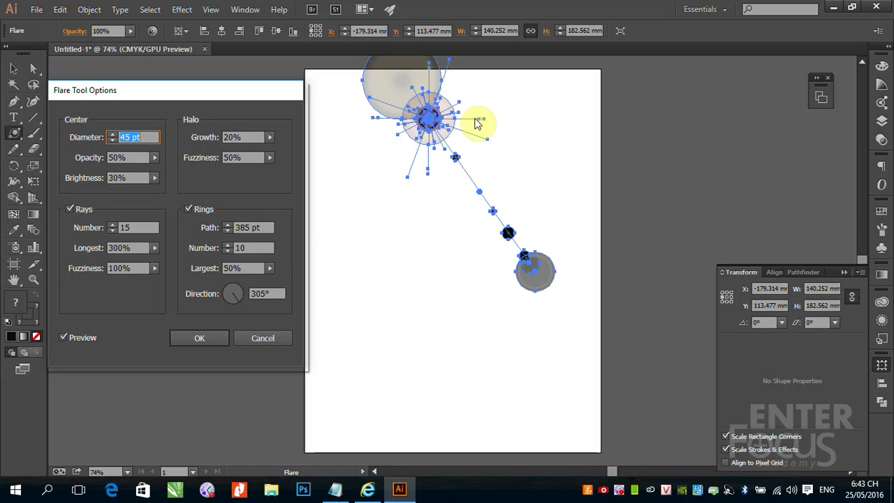
pyautogui.moveTo(209, 94); pyautogui.dragTo(246, 94)
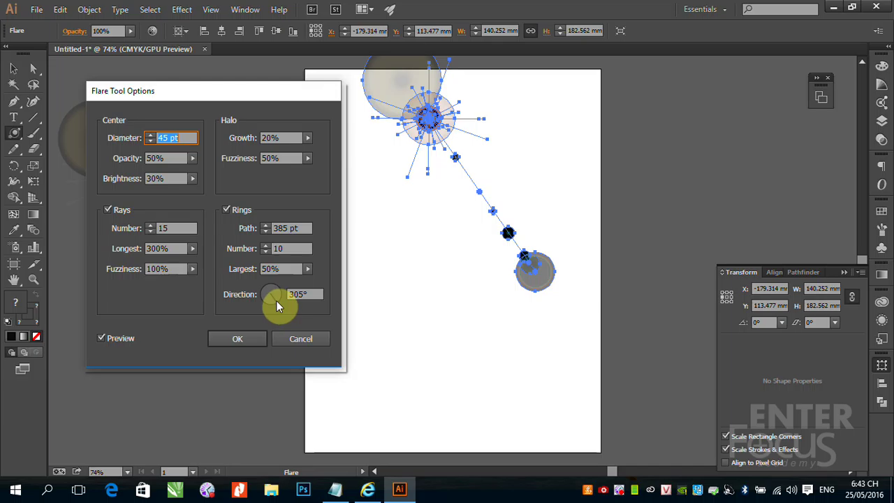
pyautogui.moveTo(274, 300); pyautogui.dragTo(265, 301)
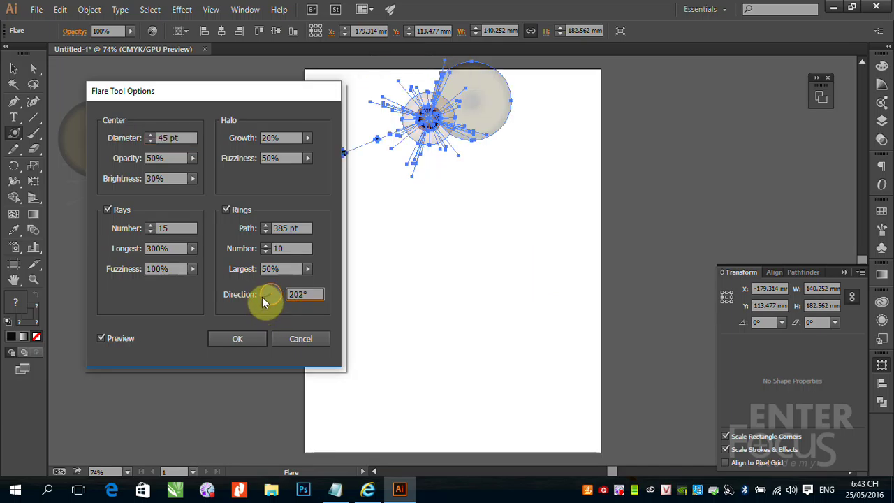
pyautogui.moveTo(261, 297)
pyautogui.mouseDown()
pyautogui.moveTo(279, 301)
pyautogui.moveTo(279, 290)
pyautogui.moveTo(275, 301)
pyautogui.mouseUp()
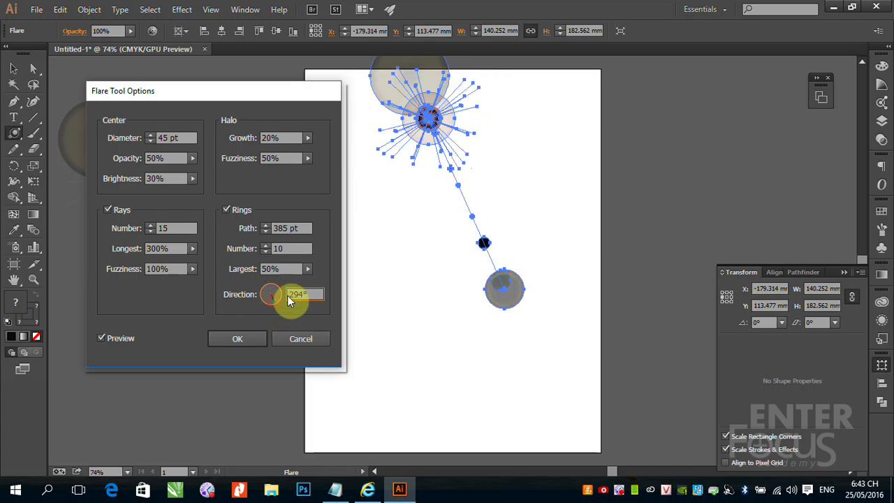
pyautogui.click(304, 294)
# Set the flare's number of rays to 30, refresh the preview and create the flare
pyautogui.doubleClick(169, 228)
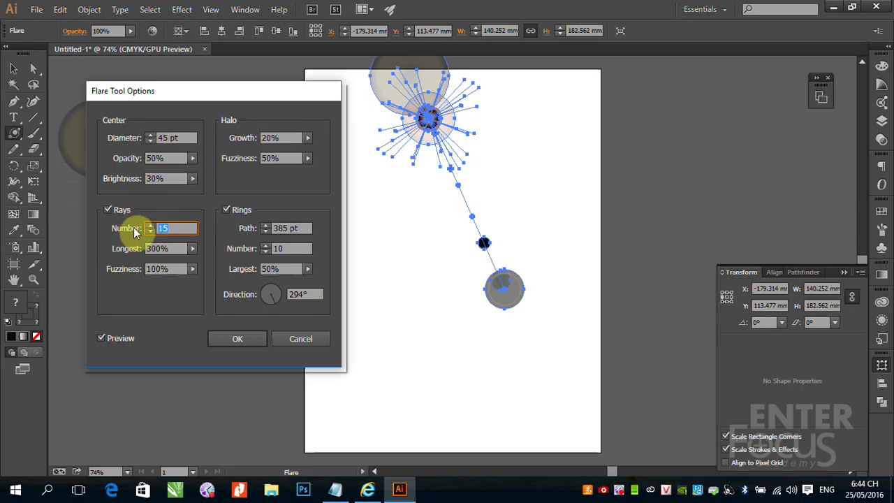
pyautogui.write('30')
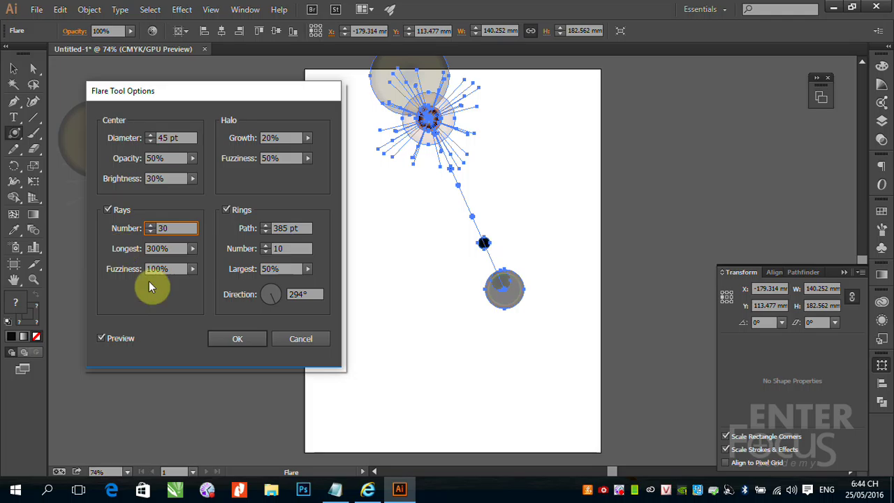
pyautogui.click(101, 339)
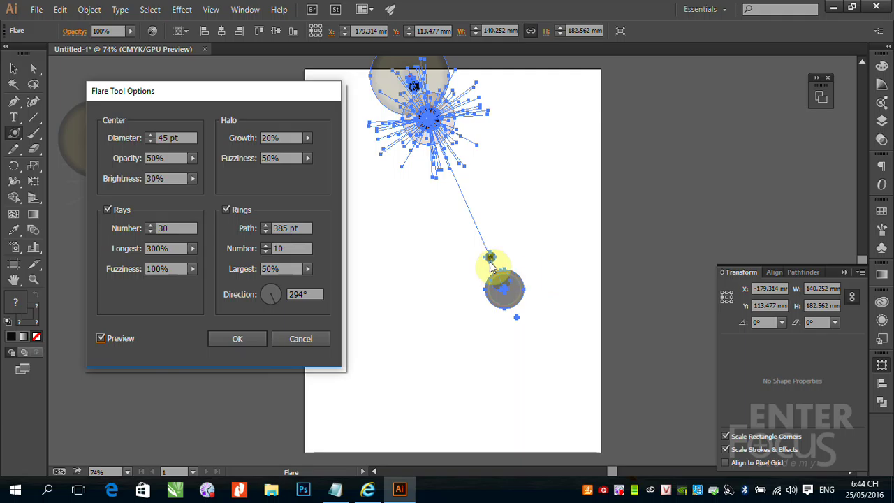
pyautogui.click(250, 339)
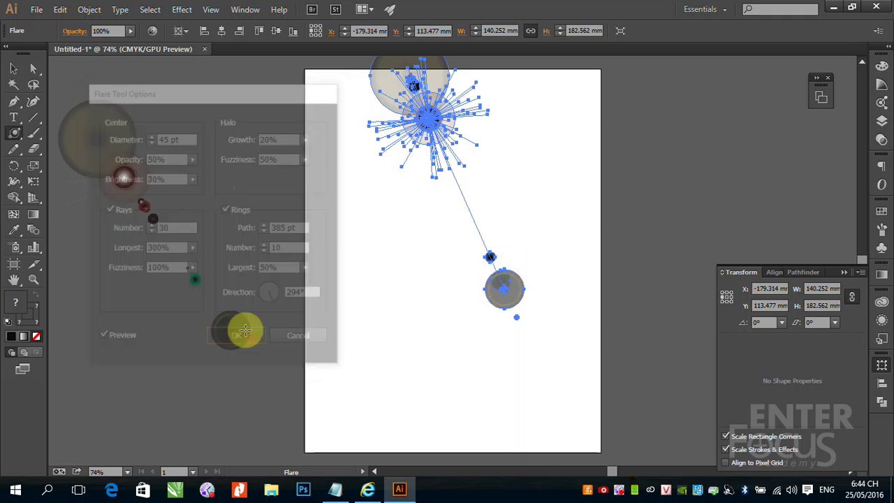
# Move the second flare off the artboard into the empty area on its right and deselect it
pyautogui.click(13, 68)
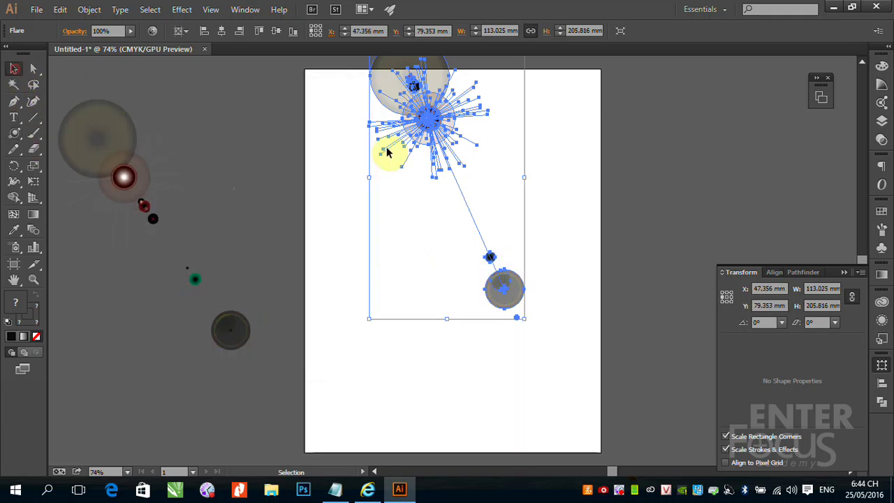
pyautogui.moveTo(455, 95); pyautogui.dragTo(705, 145)
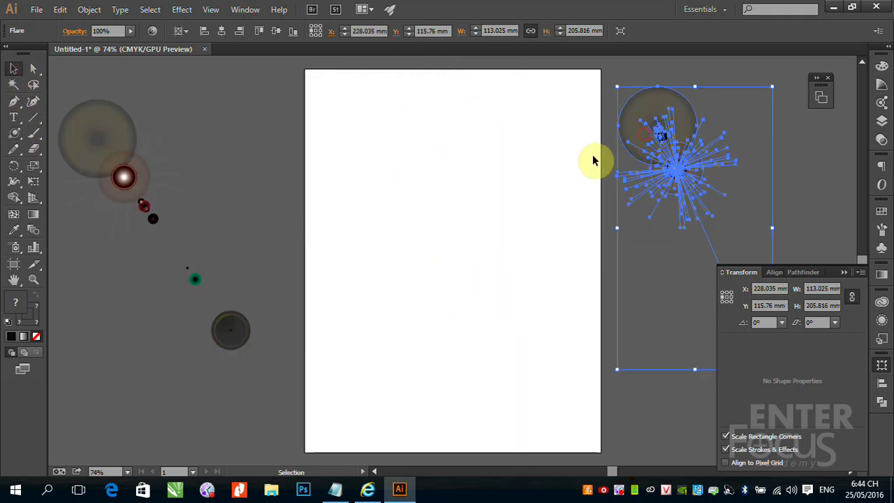
pyautogui.click(829, 240)
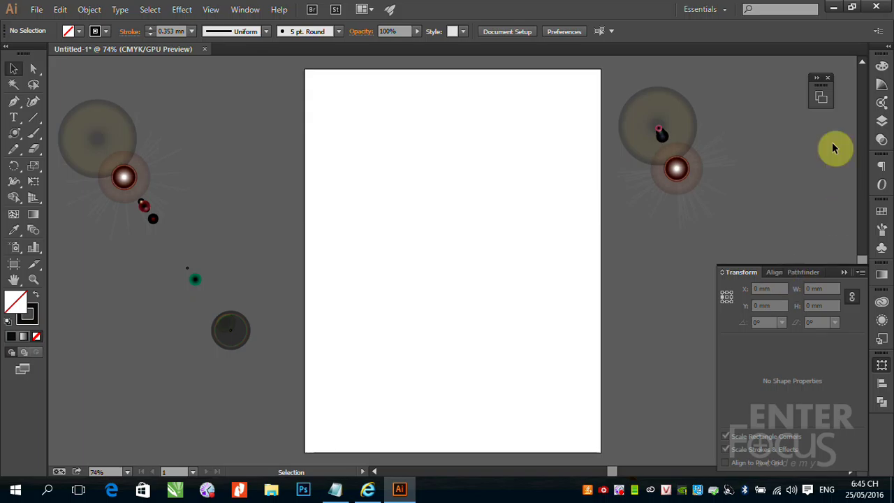
# Delete both flares together
pyautogui.click(681, 119)
pyautogui.moveTo(681, 119); pyautogui.dragTo(119, 116)
pyautogui.press('Delete')
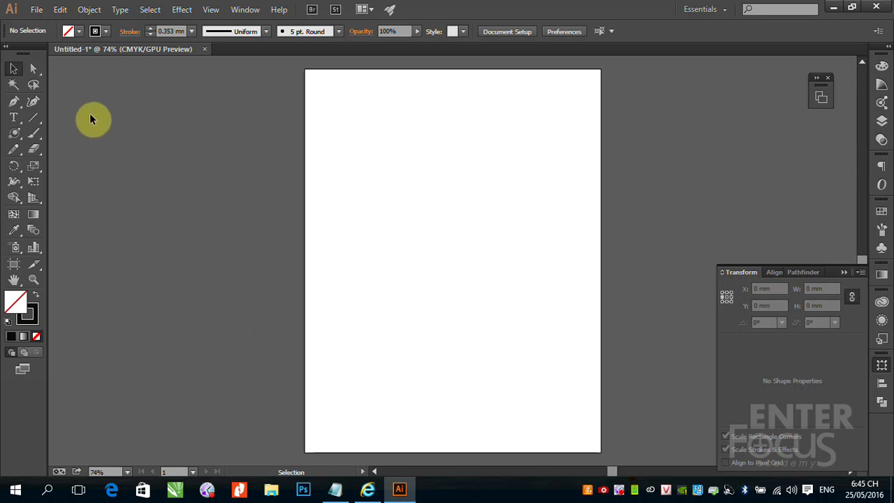
# Draw a freehand rising diagonal line about 128 mm long at about 19° across the artboard
pyautogui.click(35, 118)
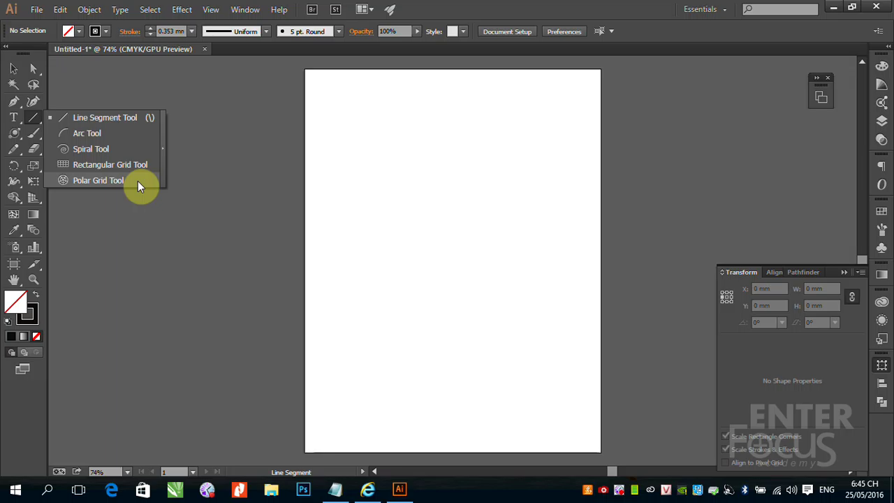
pyautogui.click(116, 120)
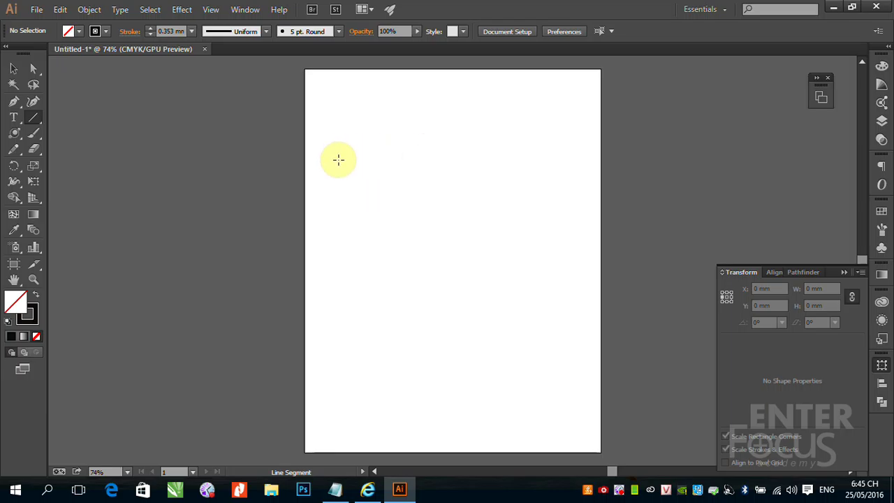
pyautogui.moveTo(348, 210); pyautogui.dragTo(515, 259)
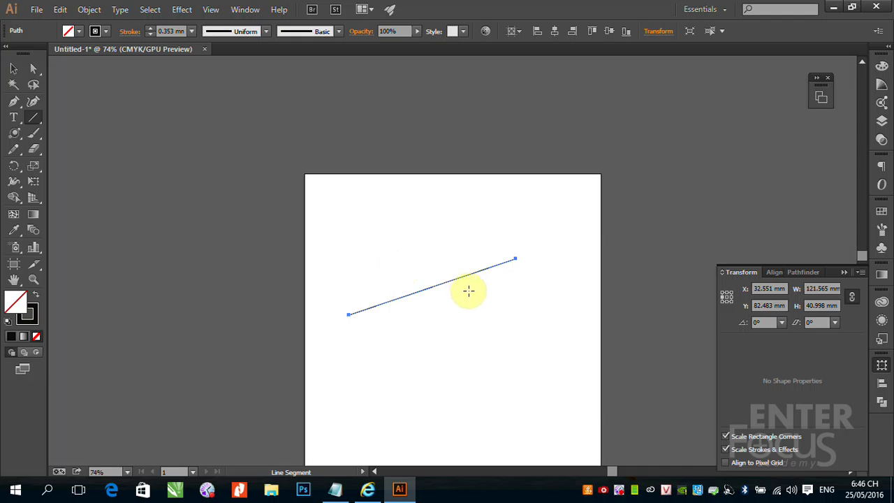
pyautogui.click(516, 258)
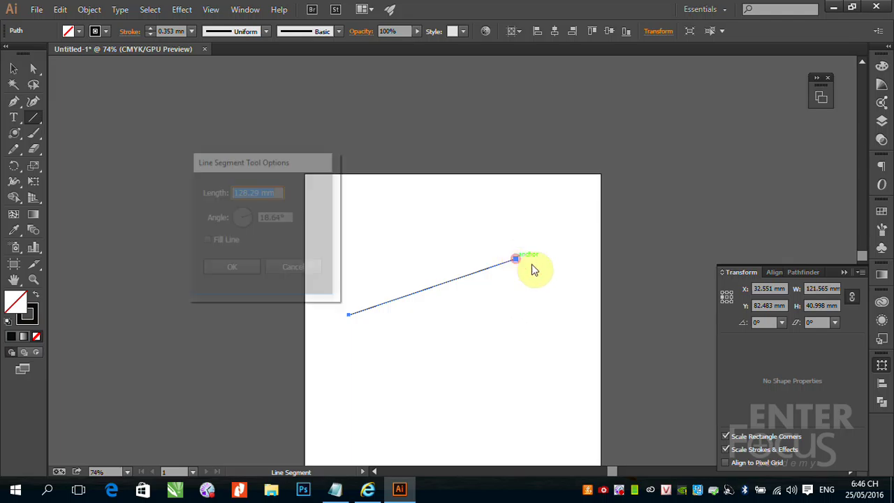
pyautogui.click(295, 269)
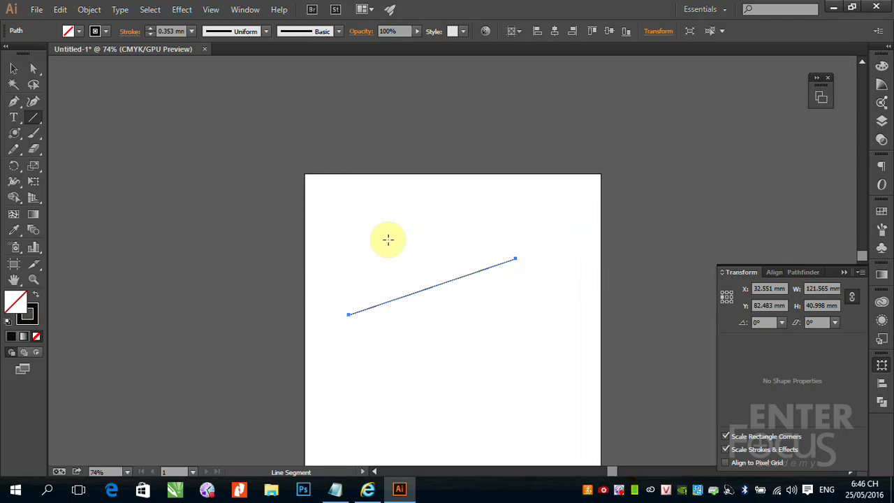
# Replace the freehand line with one created by exact values near the artboard's top, length 128.29 mm and angle 18.64°
pyautogui.click(13, 68)
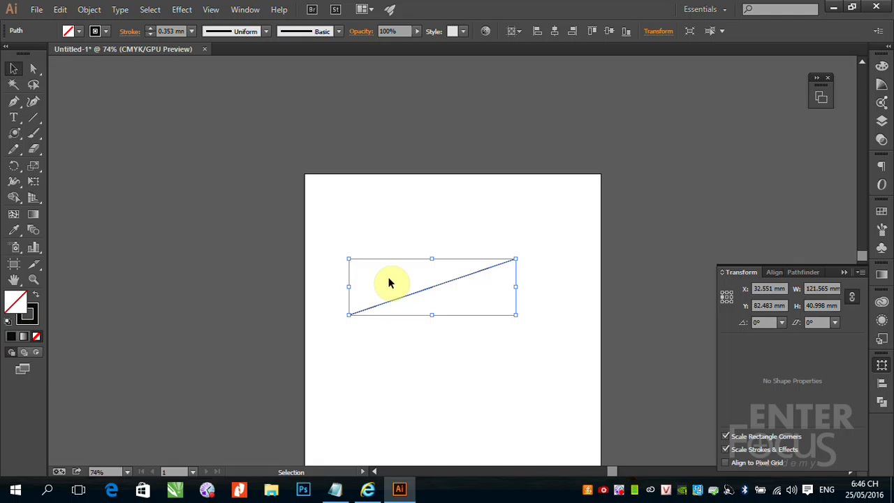
pyautogui.press('Delete')
pyautogui.click(28, 123)
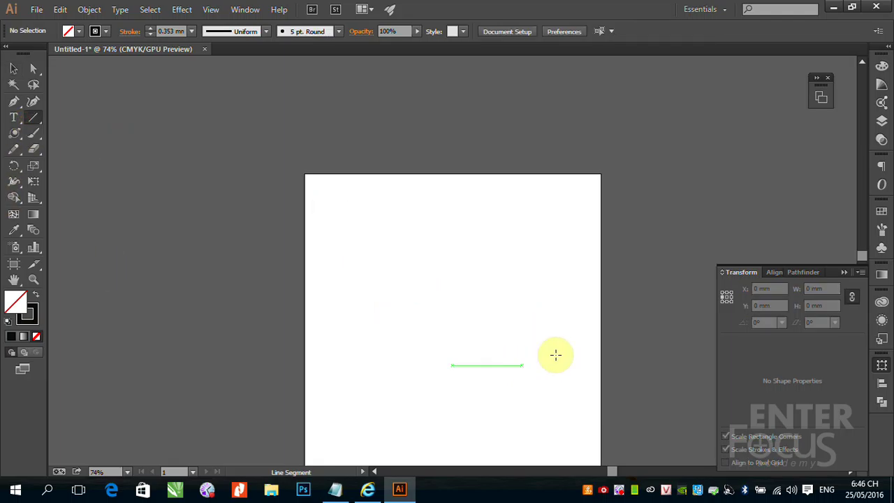
pyautogui.click(387, 272)
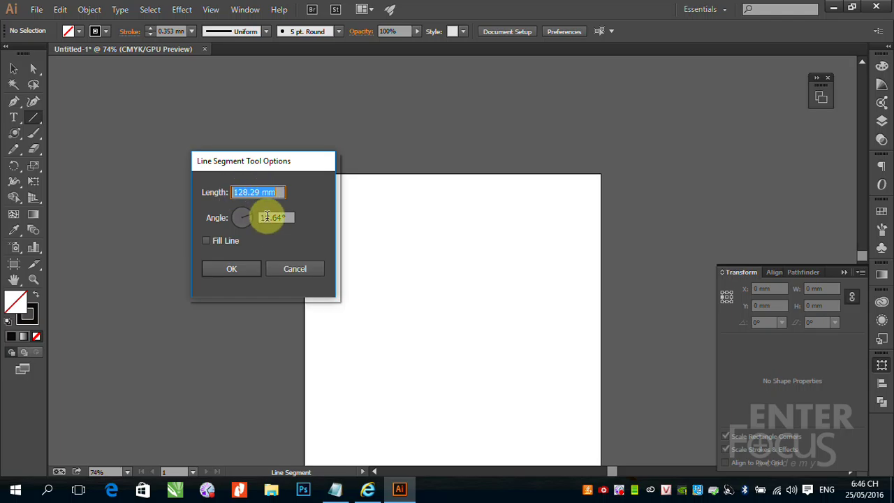
pyautogui.click(236, 269)
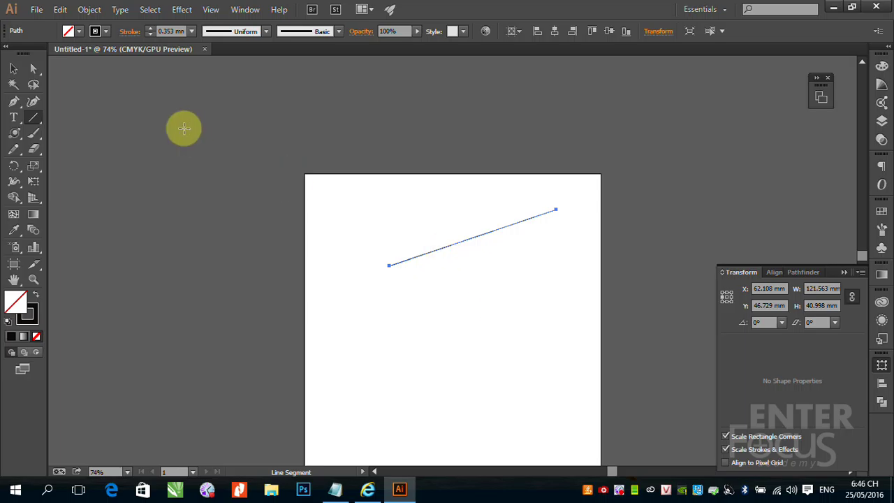
# Delete the line and draw a freehand convex arc about 104 mm wide and 89 mm high, rising to the right
pyautogui.click(15, 69)
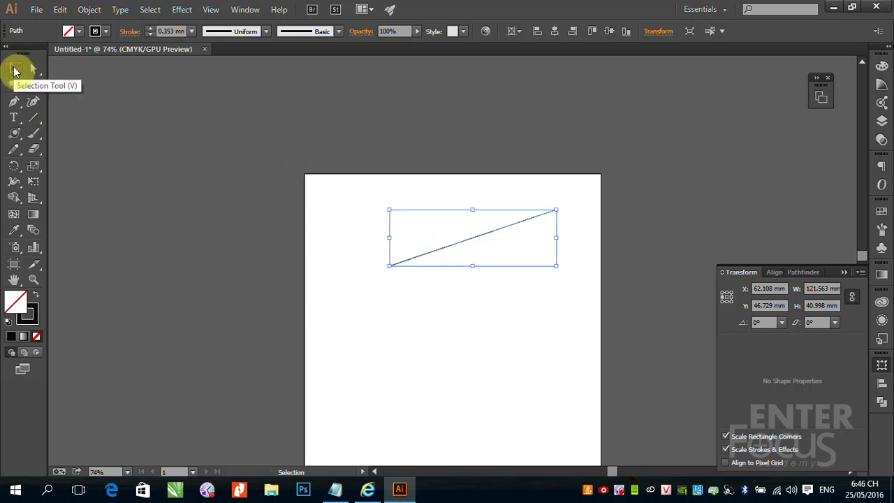
pyautogui.press('Delete')
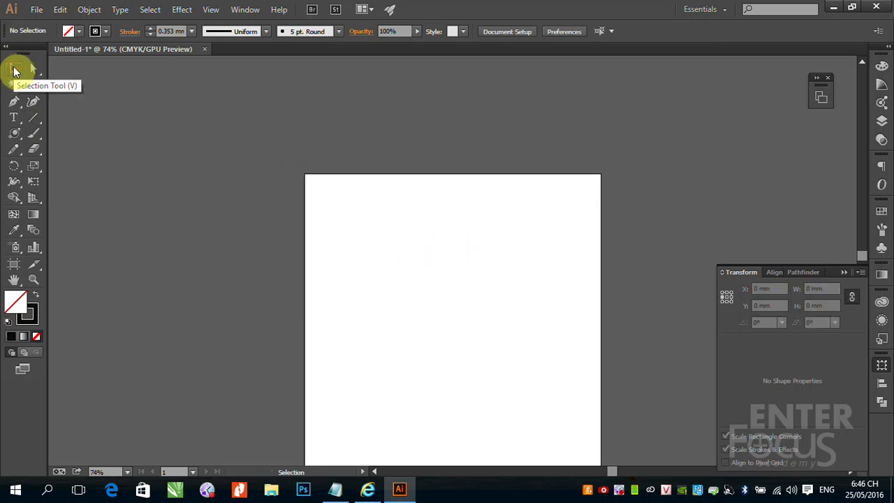
pyautogui.click(35, 121)
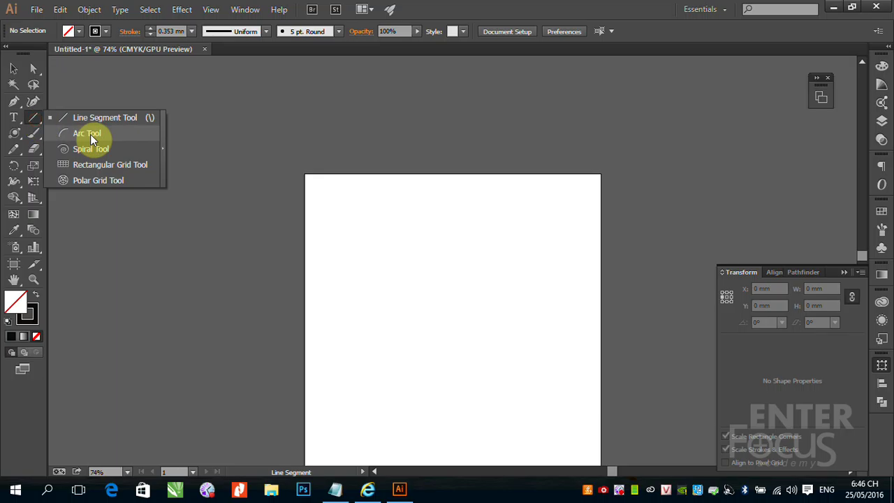
pyautogui.click(90, 135)
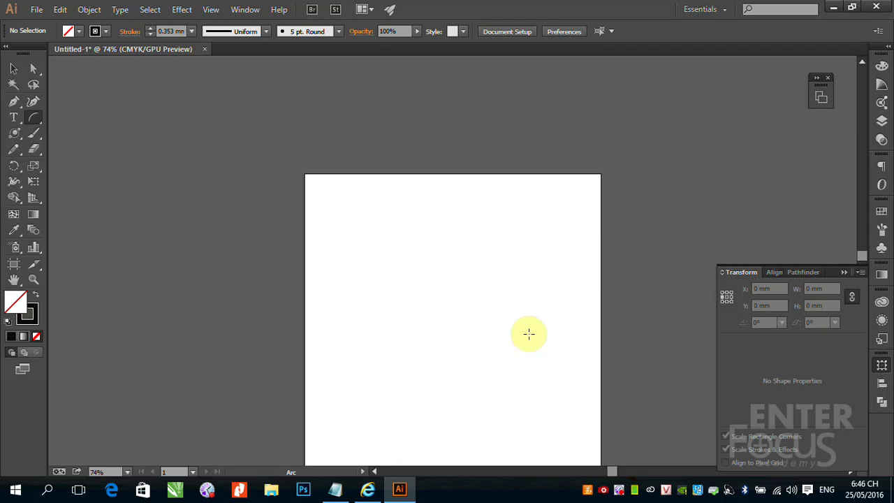
pyautogui.moveTo(346, 364); pyautogui.dragTo(480, 284)
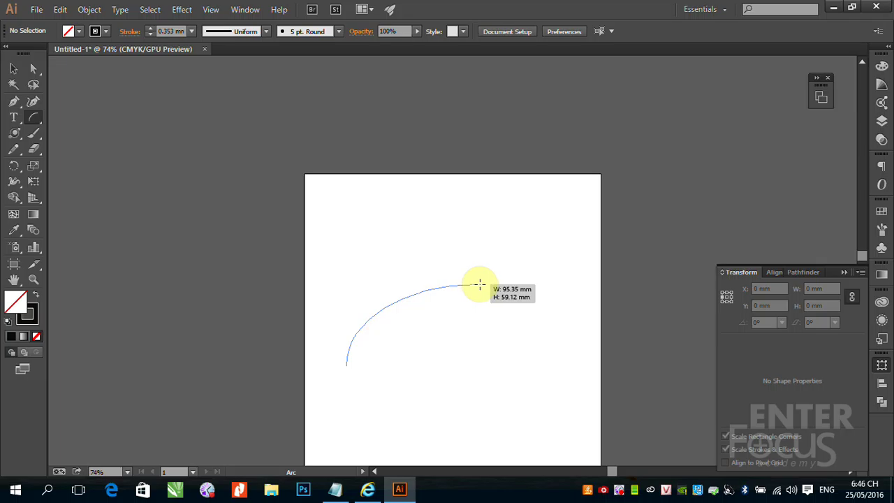
pyautogui.moveTo(480, 284); pyautogui.dragTo(499, 259)
pyautogui.moveTo(447, 260); pyautogui.dragTo(489, 243)
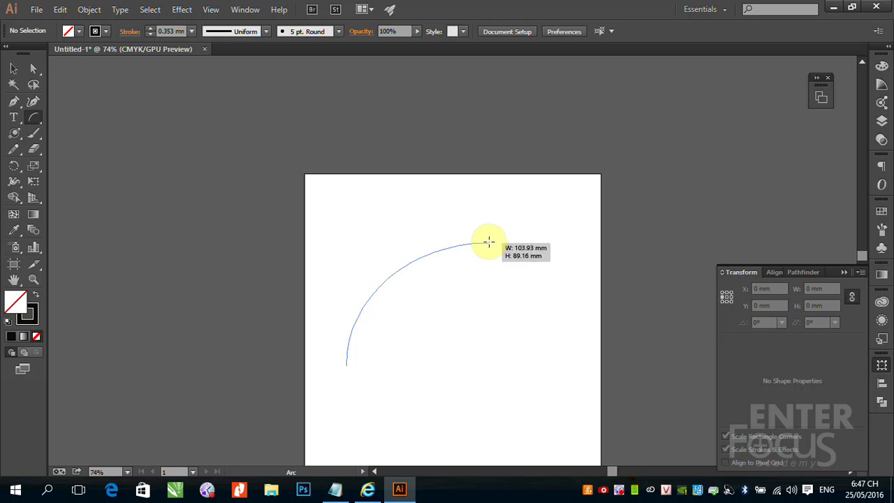
pyautogui.moveTo(488, 243); pyautogui.dragTo(488, 243)
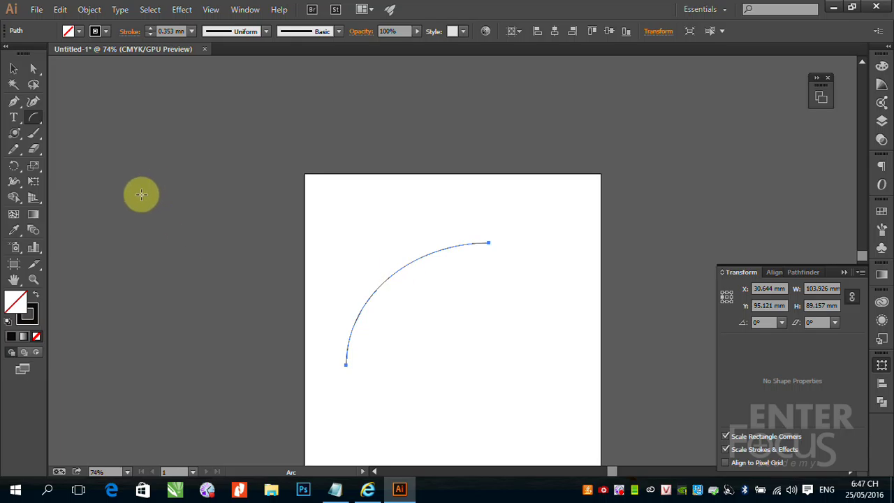
# Replace the freehand arc with a Closed arc by exact values, 103.93 mm by 89.16 mm, based along the X Axis with slope 50
pyautogui.click(13, 70)
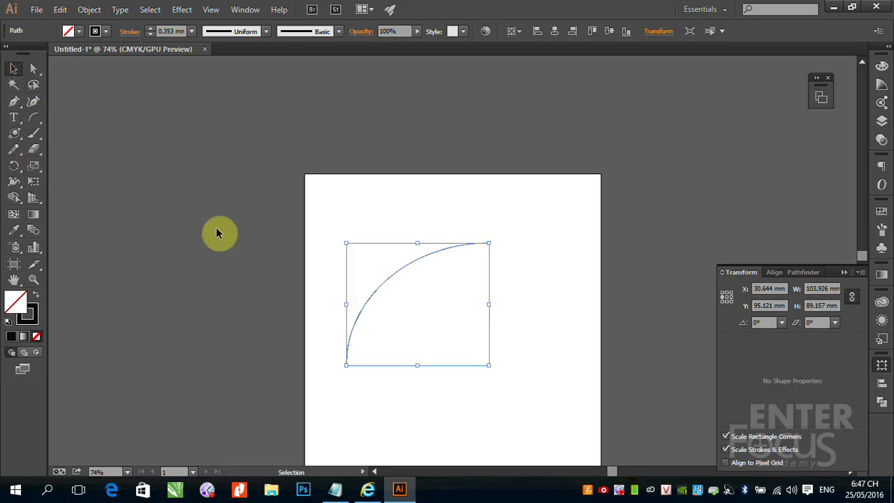
pyautogui.press('Delete')
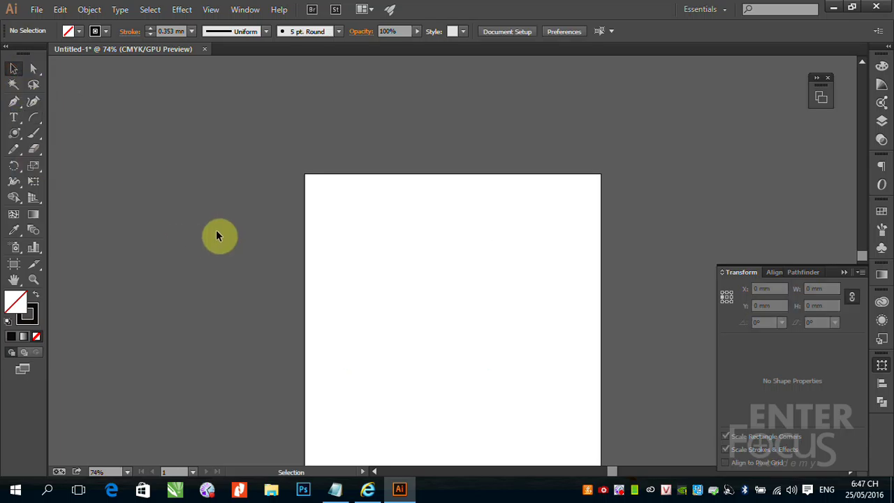
pyautogui.click(34, 118)
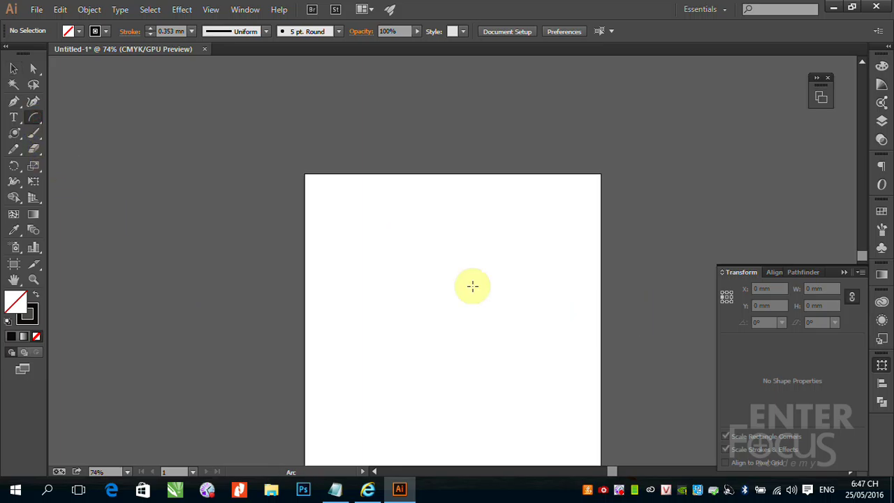
pyautogui.click(374, 271)
pyautogui.moveTo(331, 111); pyautogui.dragTo(259, 166)
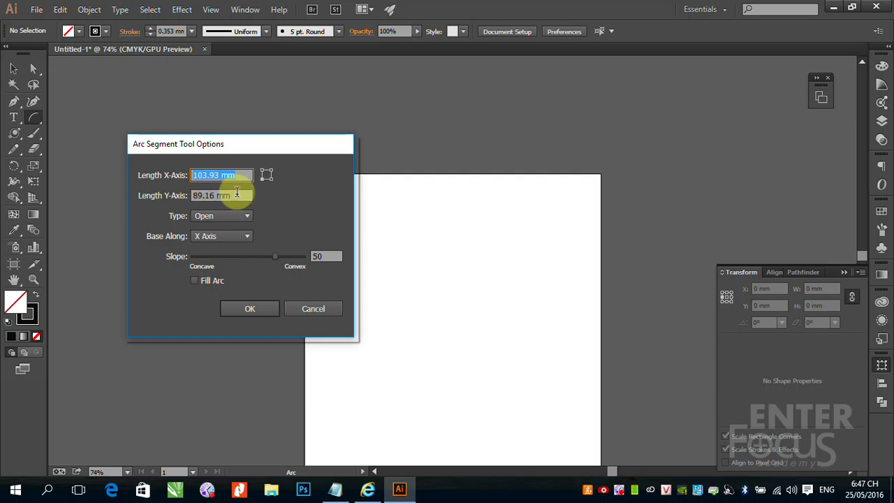
pyautogui.click(247, 217)
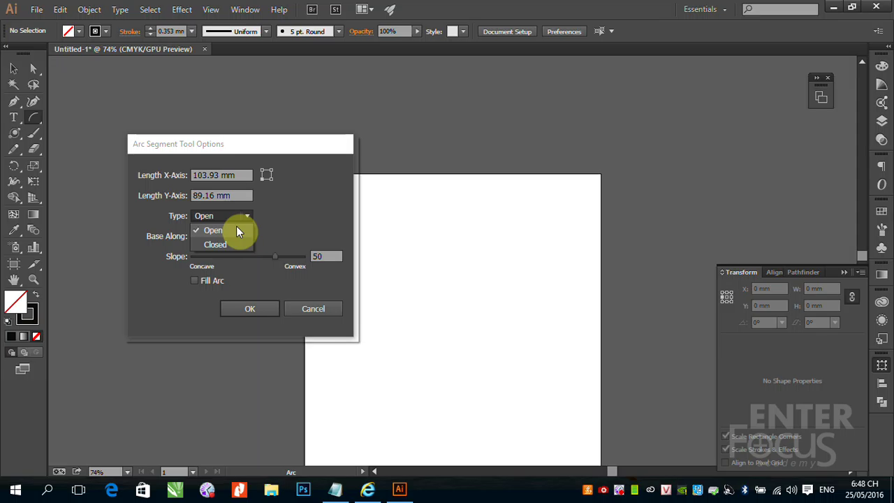
pyautogui.click(229, 245)
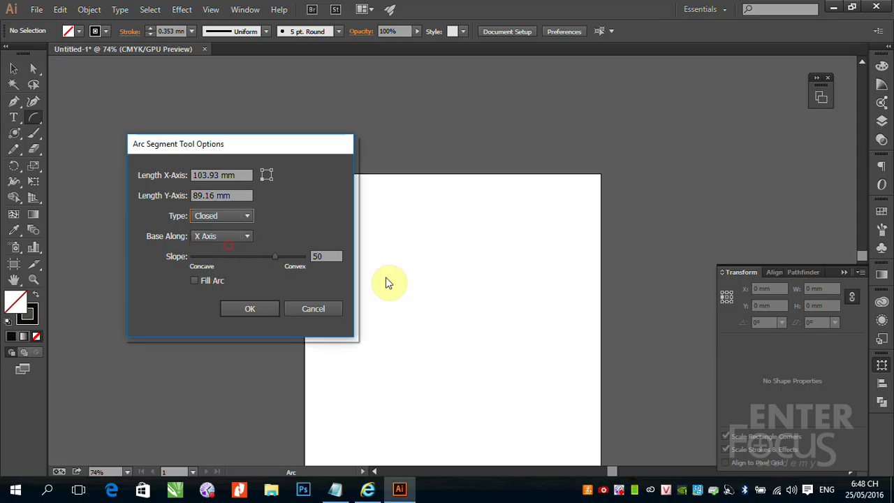
pyautogui.click(250, 309)
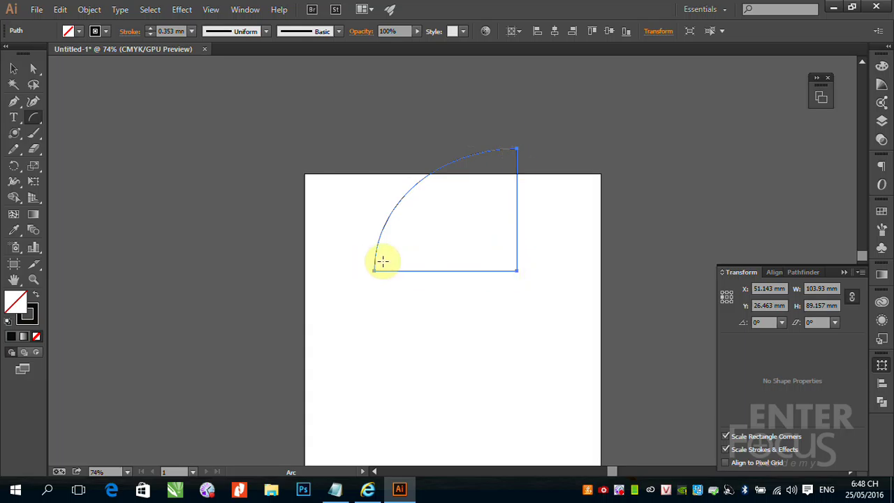
# Create an Open arc of 103.93 mm by 89.16 mm based along the X Axis, starting below the closed arc
pyautogui.click(389, 333)
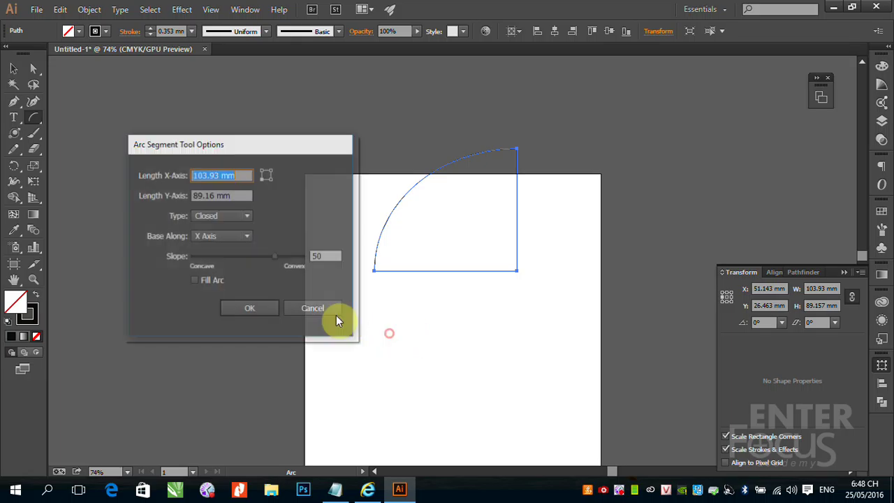
pyautogui.click(247, 235)
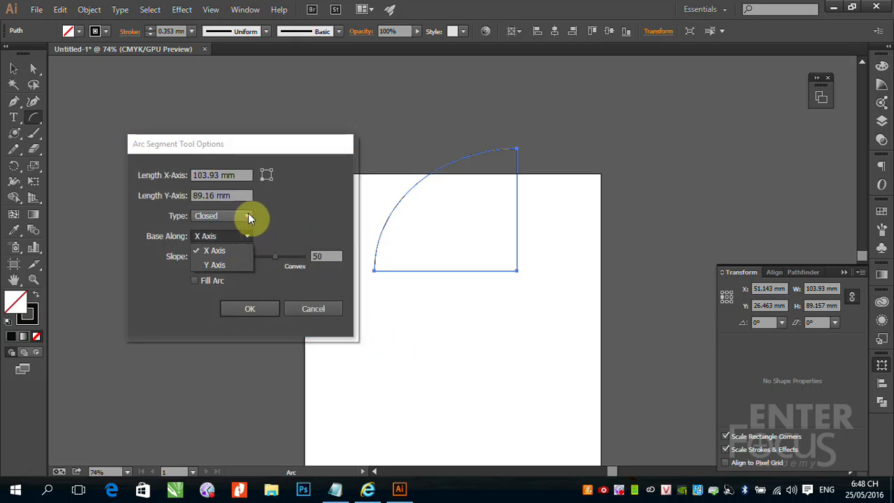
pyautogui.click(248, 216)
pyautogui.click(238, 232)
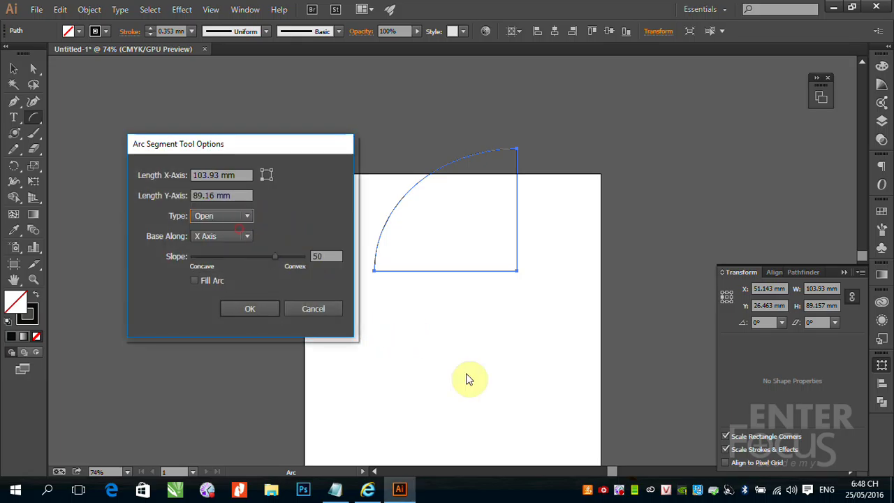
pyautogui.click(256, 312)
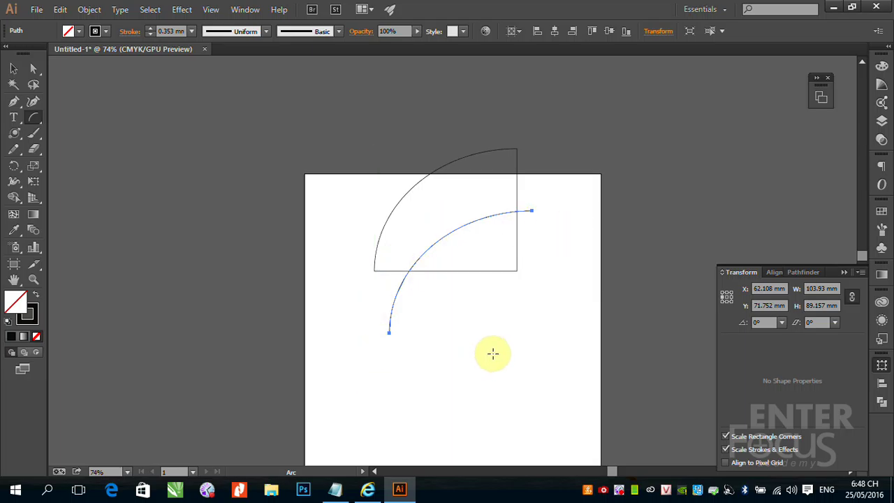
# Delete both the open arc and the closed arc
pyautogui.click(14, 69)
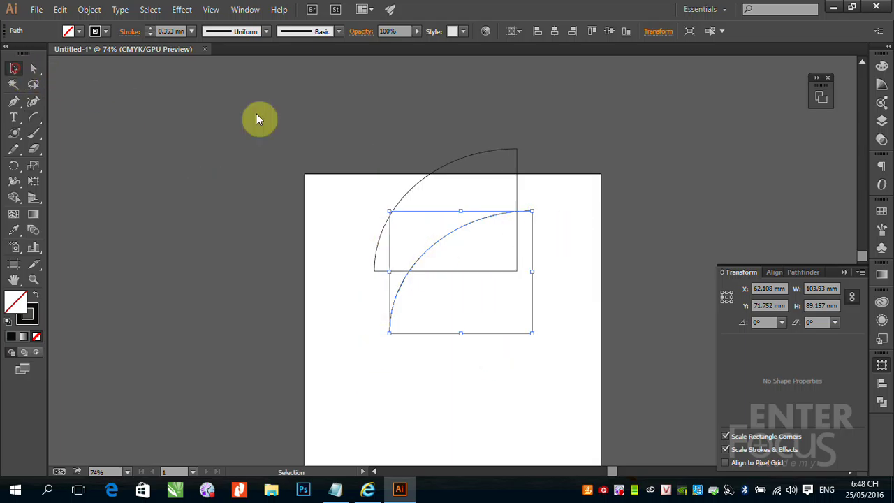
pyautogui.click(604, 185)
pyautogui.click(515, 190)
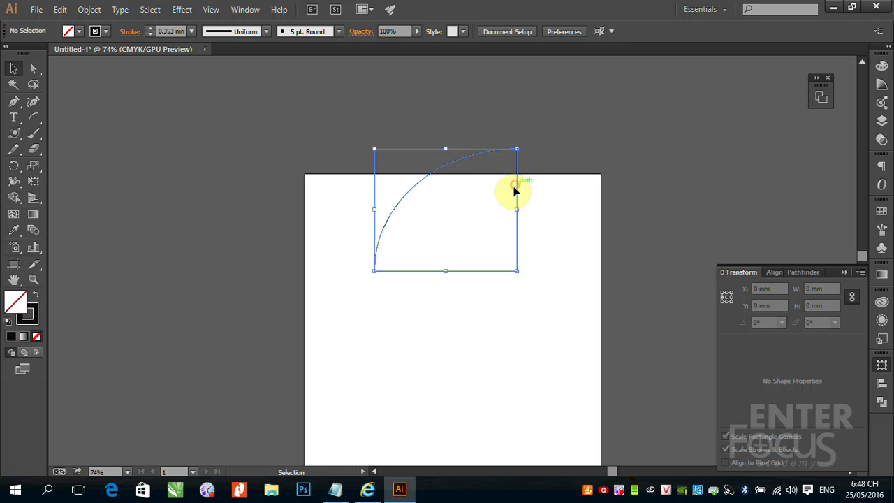
pyautogui.press('Delete')
# Create an Open arc of 103.93 mm by 89.16 mm with its base along the Y Axis and slope 50
pyautogui.click(33, 119)
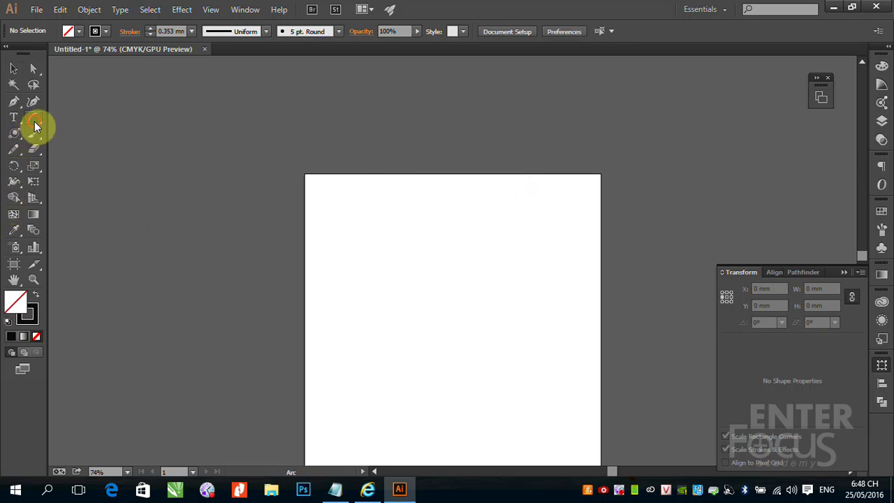
pyautogui.click(398, 280)
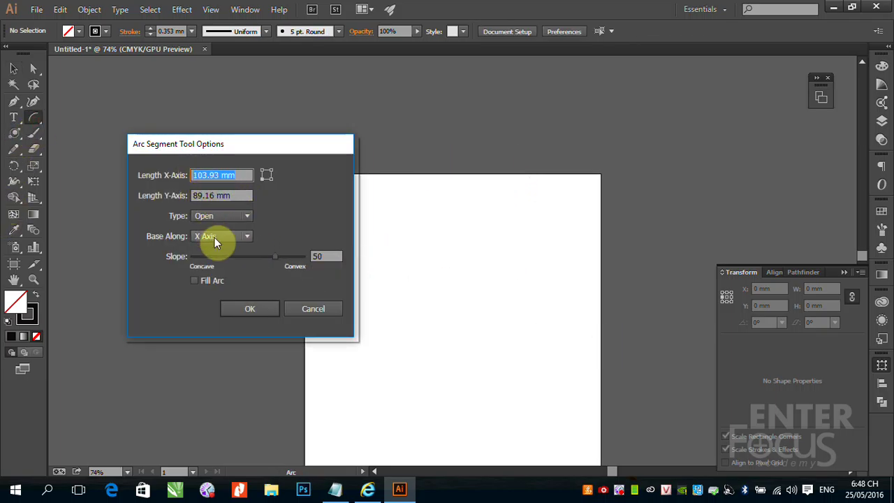
pyautogui.click(247, 237)
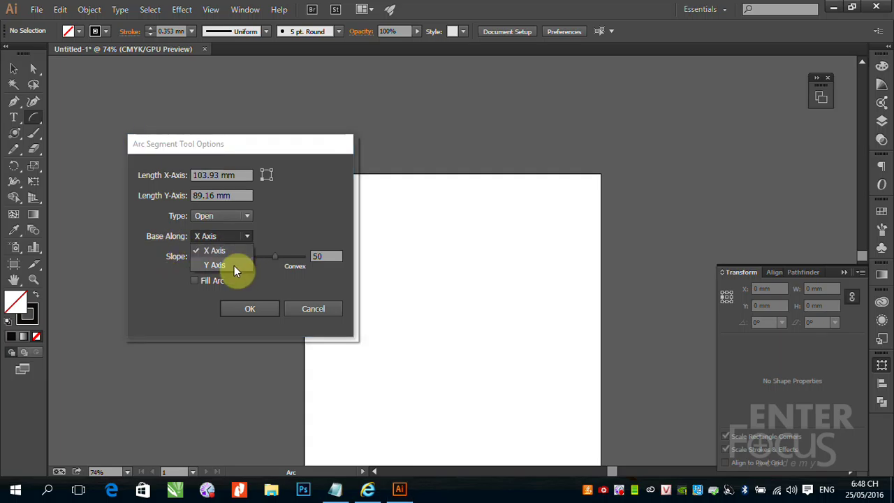
pyautogui.click(234, 265)
pyautogui.click(256, 311)
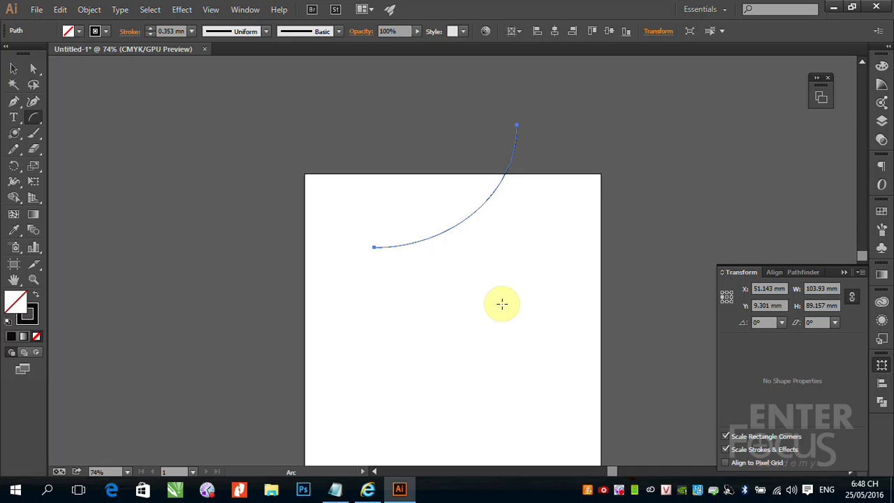
# Create a concave Open arc of 103.93 mm by 89.16 mm based along the Y Axis with slope -57, starting below the existing arc
pyautogui.click(405, 330)
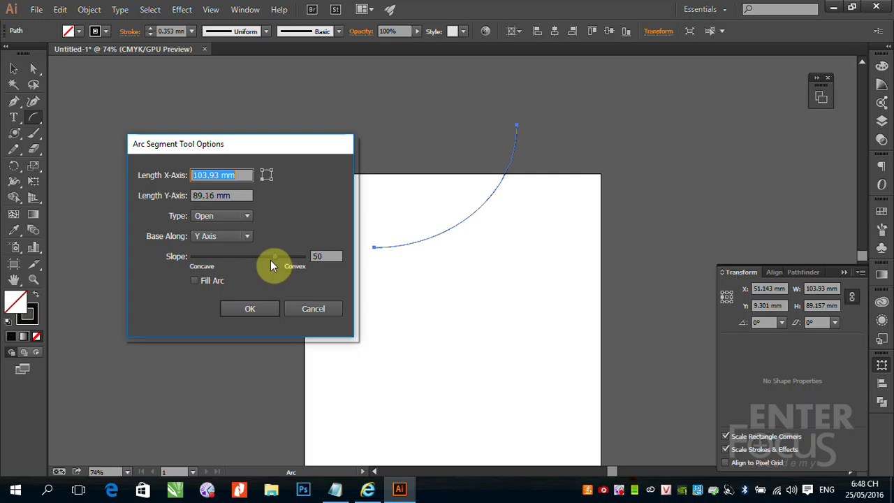
pyautogui.moveTo(273, 256); pyautogui.dragTo(218, 263)
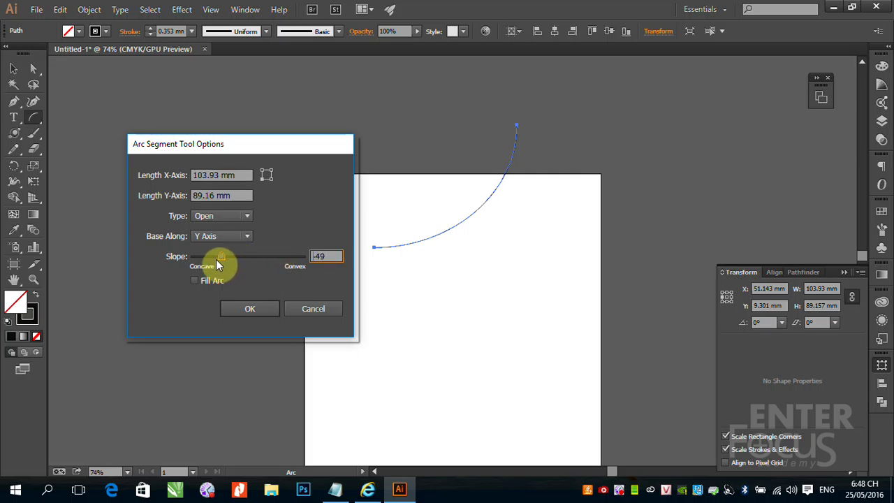
pyautogui.click(260, 312)
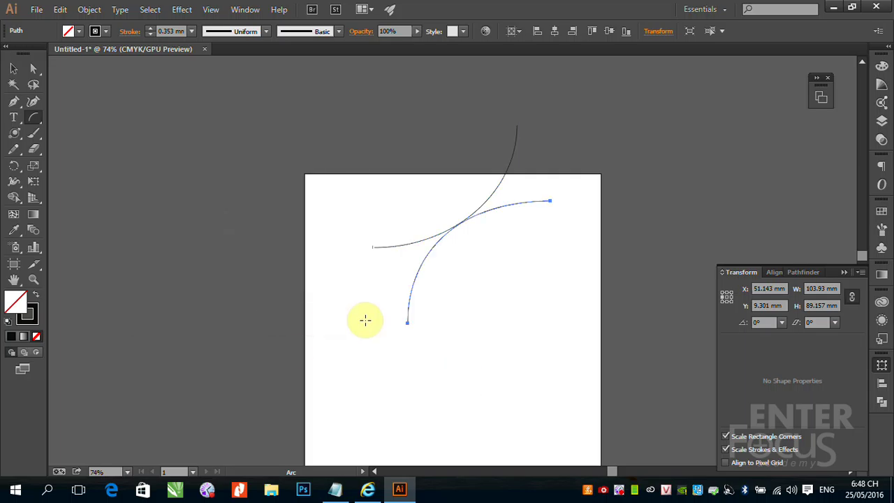
# Add a convex Open arc of 103.93 mm by 89.16 mm based along the Y Axis, with slope about 63, below the other two
pyautogui.click(468, 348)
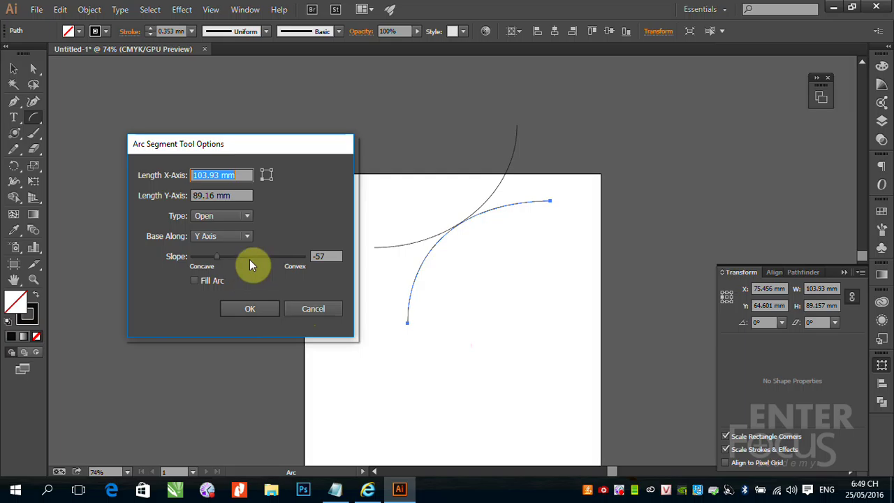
pyautogui.moveTo(218, 257); pyautogui.dragTo(283, 263)
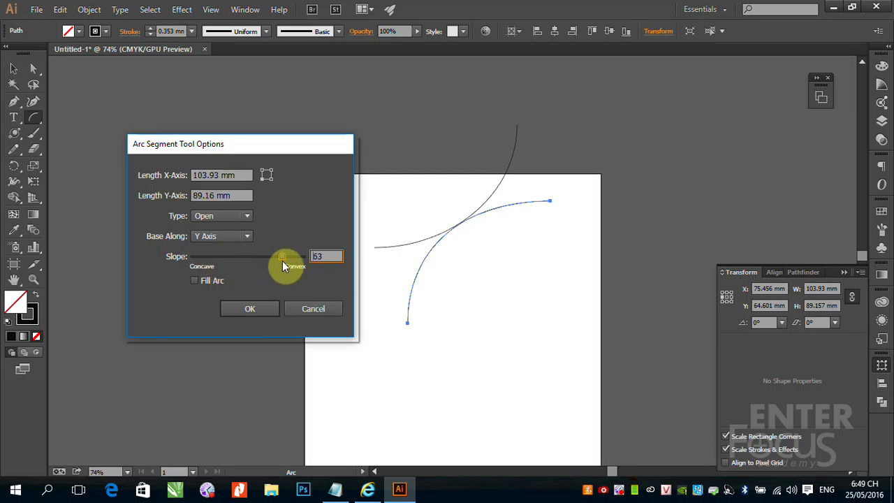
pyautogui.click(251, 309)
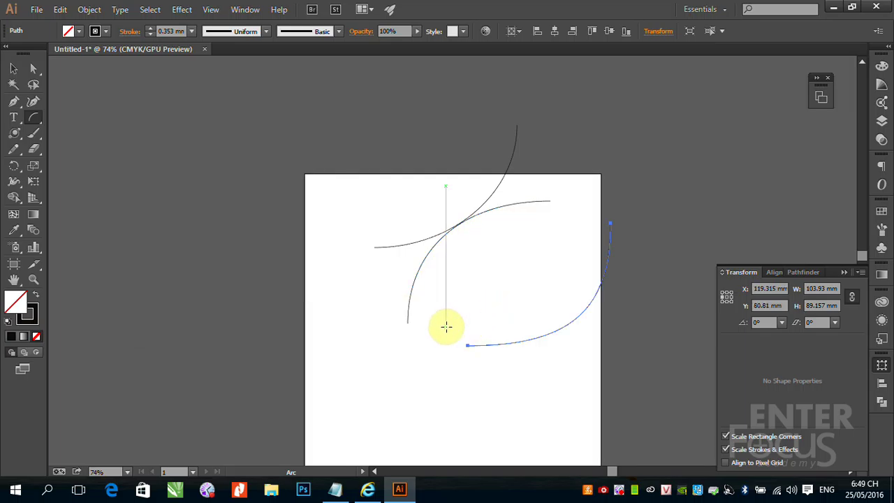
# Select all three arcs together and delete them
pyautogui.click(13, 69)
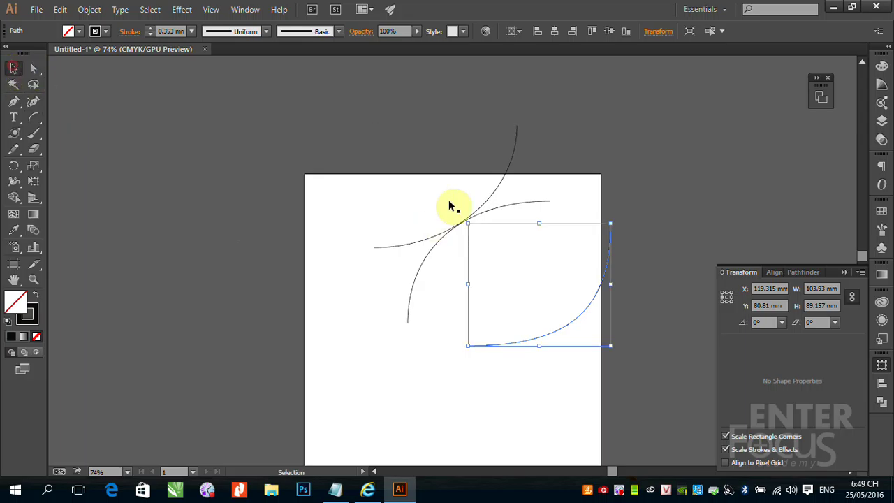
pyautogui.click(414, 157)
pyautogui.moveTo(427, 169); pyautogui.dragTo(537, 374)
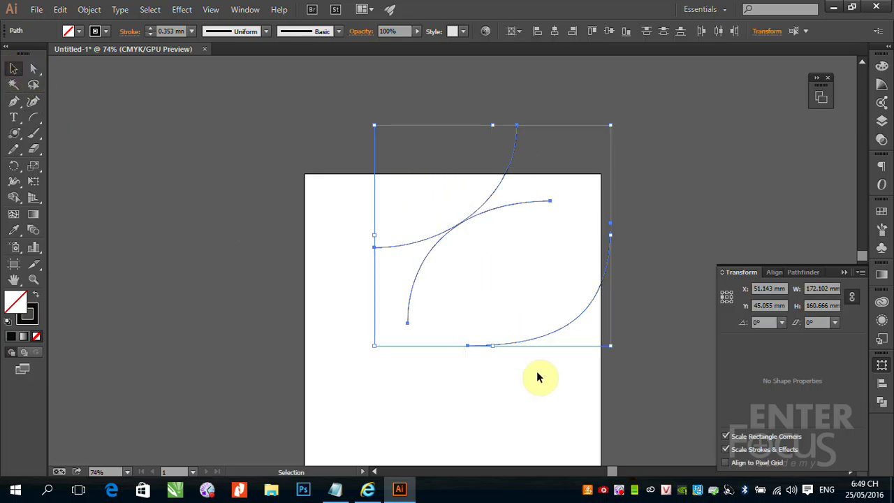
pyautogui.press('Delete')
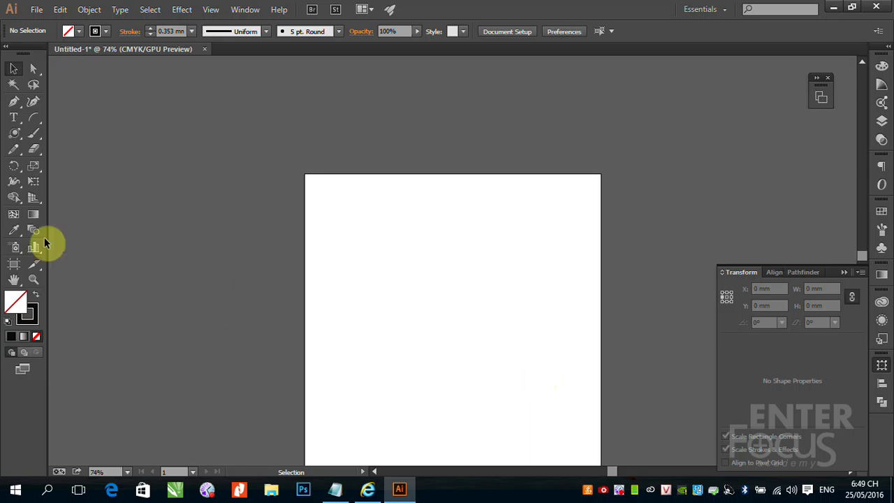
# Draw a freehand spiral about 162 mm wide and 130 mm high, and move it off the artboard to its right
pyautogui.click(35, 119)
pyautogui.click(35, 118)
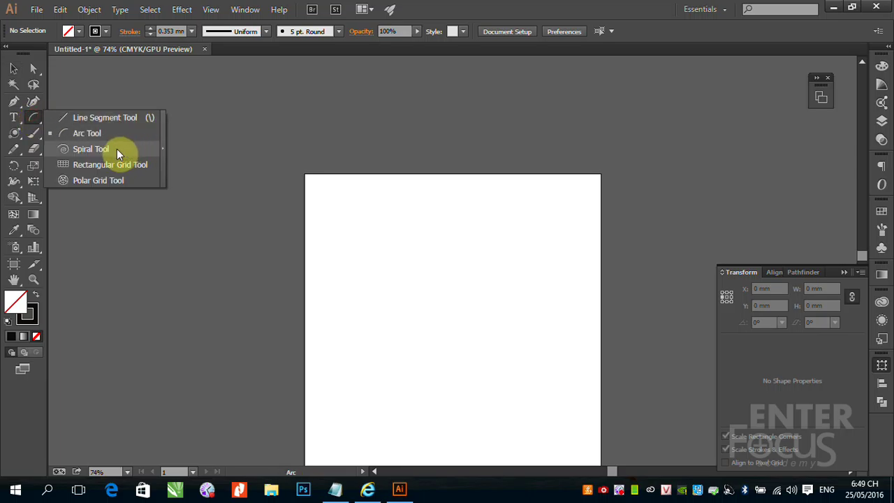
pyautogui.click(91, 149)
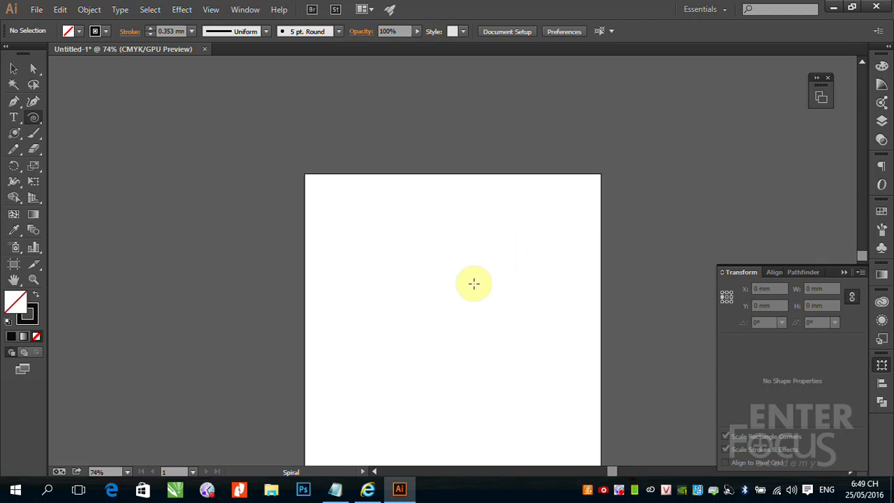
pyautogui.press('space')
pyautogui.moveTo(453, 343); pyautogui.dragTo(425, 249)
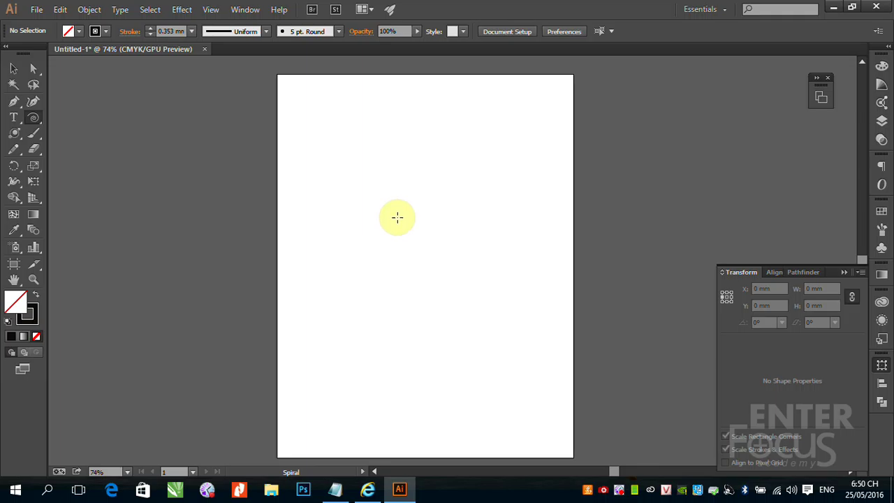
pyautogui.moveTo(391, 222); pyautogui.dragTo(515, 220)
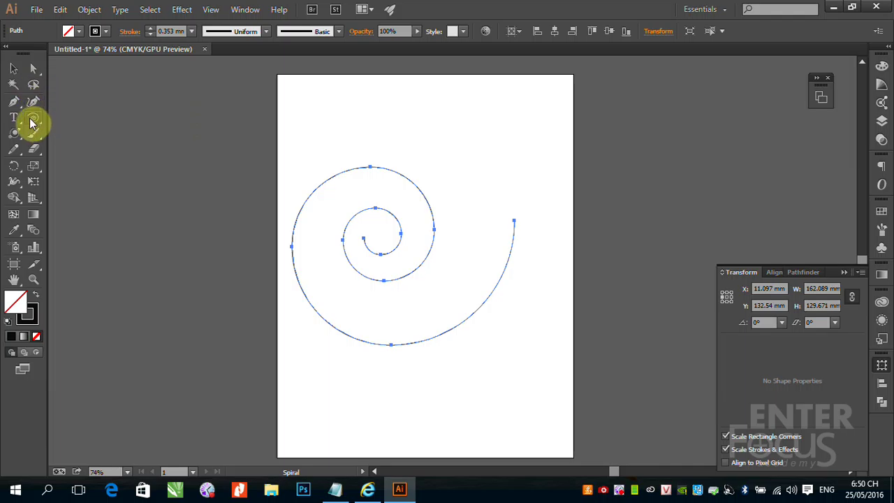
pyautogui.click(18, 75)
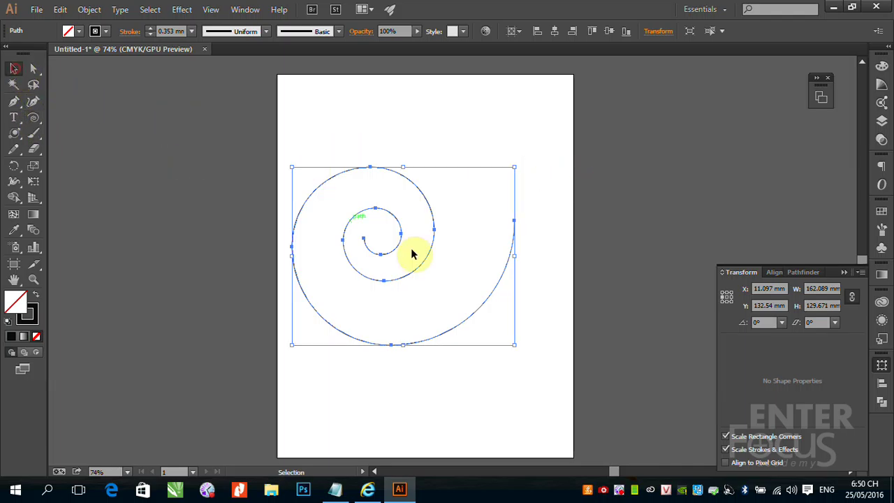
pyautogui.moveTo(413, 253); pyautogui.dragTo(711, 174)
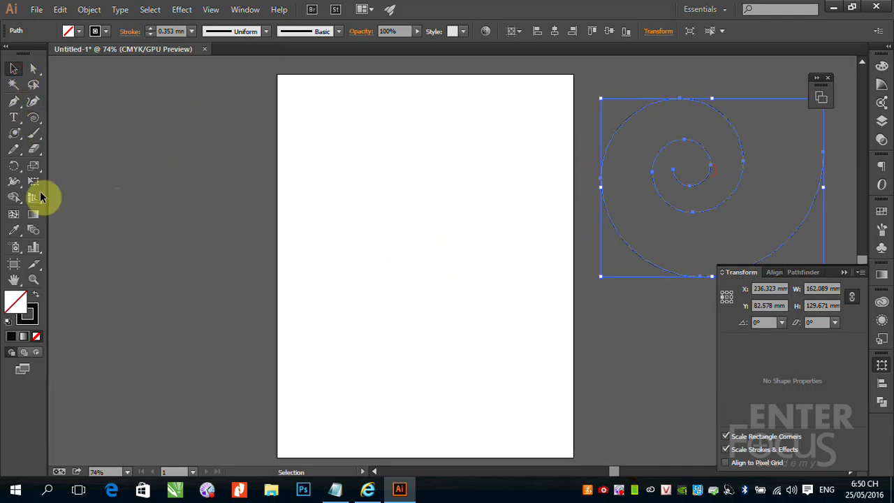
# Create a spiral with radius 90.1026 mm, decay 100% and 10 segments, and move it off the artboard to its left
pyautogui.click(33, 117)
pyautogui.click(392, 248)
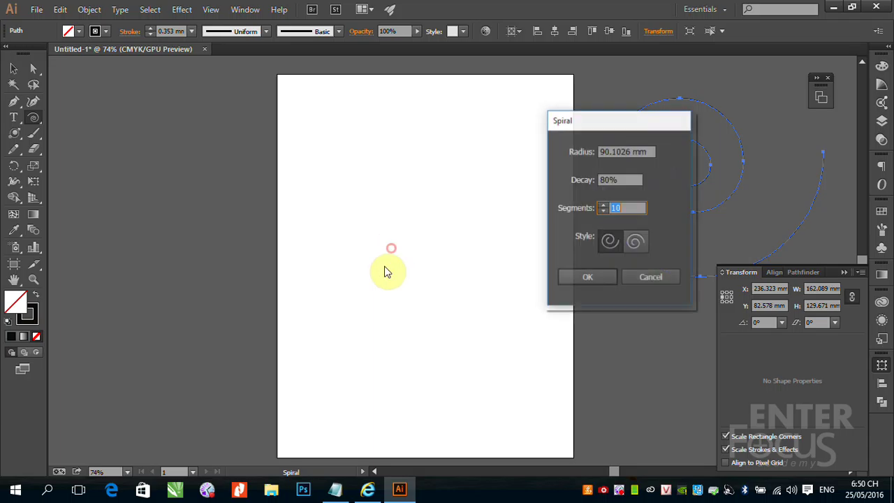
pyautogui.moveTo(634, 119); pyautogui.dragTo(198, 140)
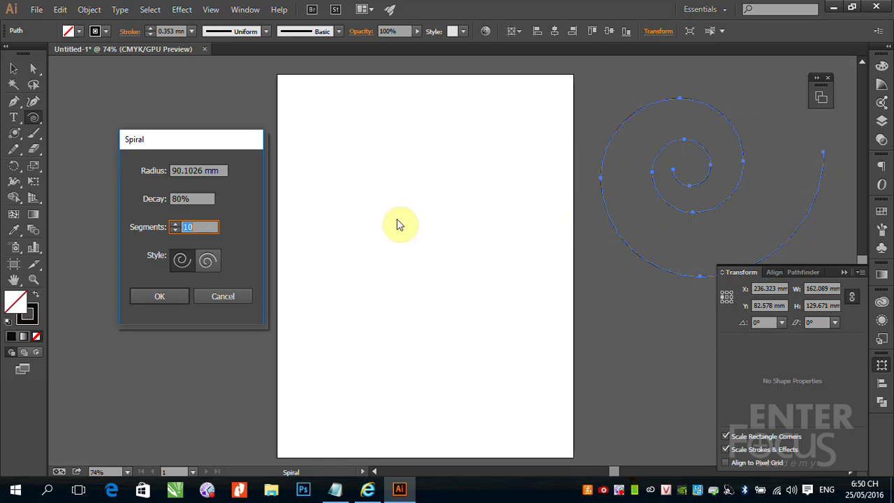
pyautogui.click(193, 200)
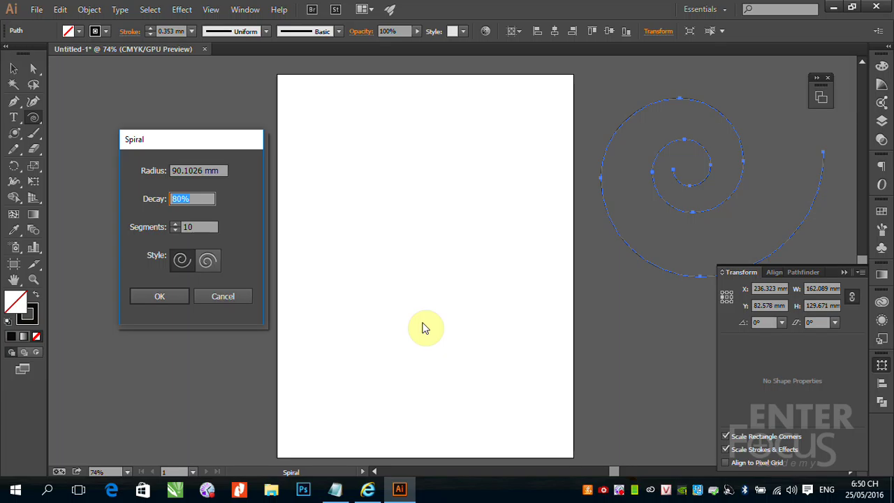
pyautogui.write('10')
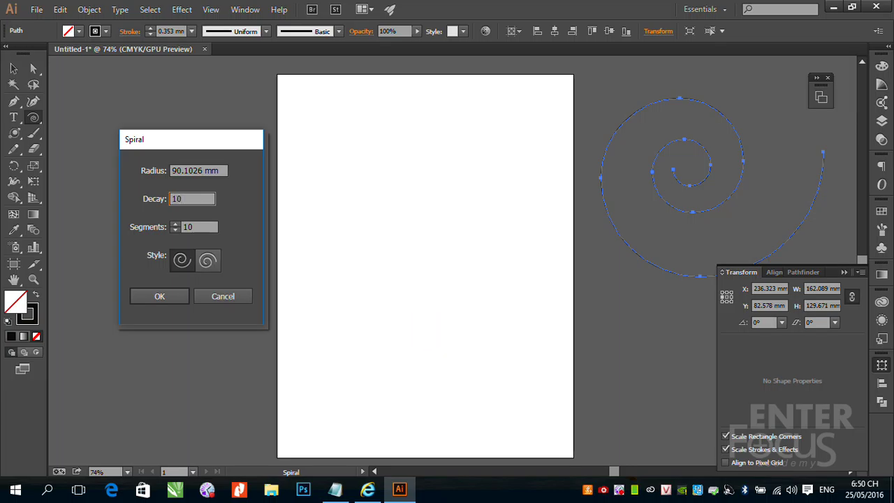
pyautogui.write('0')
pyautogui.click(177, 296)
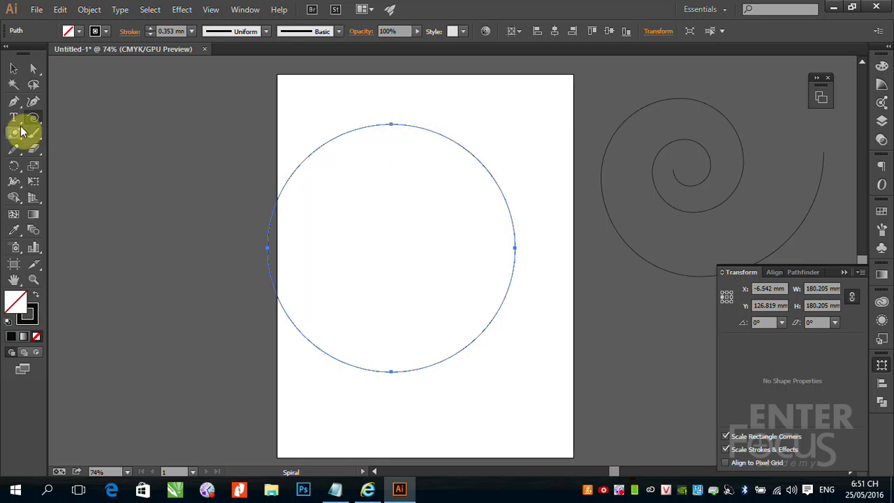
pyautogui.click(13, 69)
pyautogui.moveTo(461, 146); pyautogui.dragTo(211, 137)
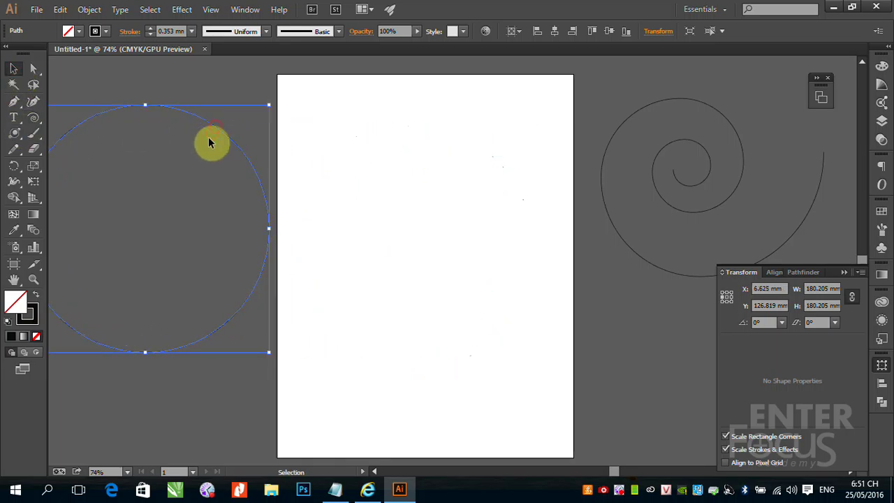
# Create a spiral with radius 90.1026 mm, decay 90% and 10 segments on the artboard, and delete it
pyautogui.click(33, 118)
pyautogui.click(400, 209)
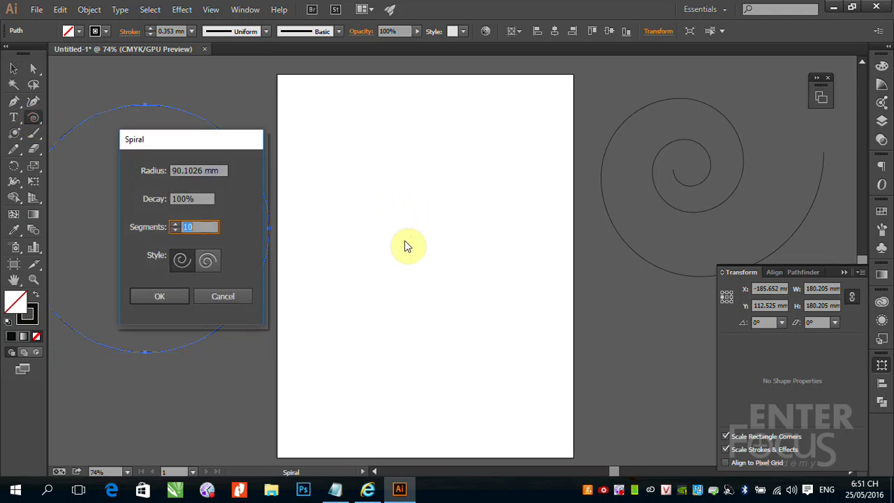
pyautogui.click(168, 201)
pyautogui.write('90')
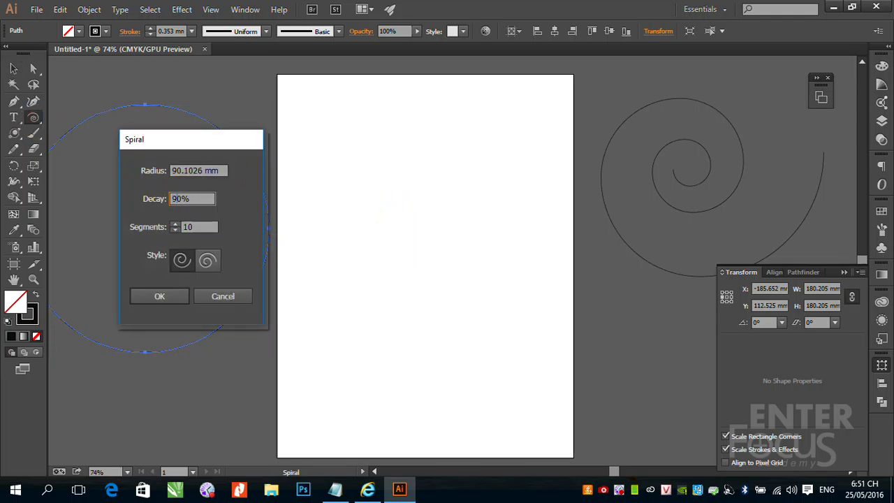
pyautogui.click(171, 297)
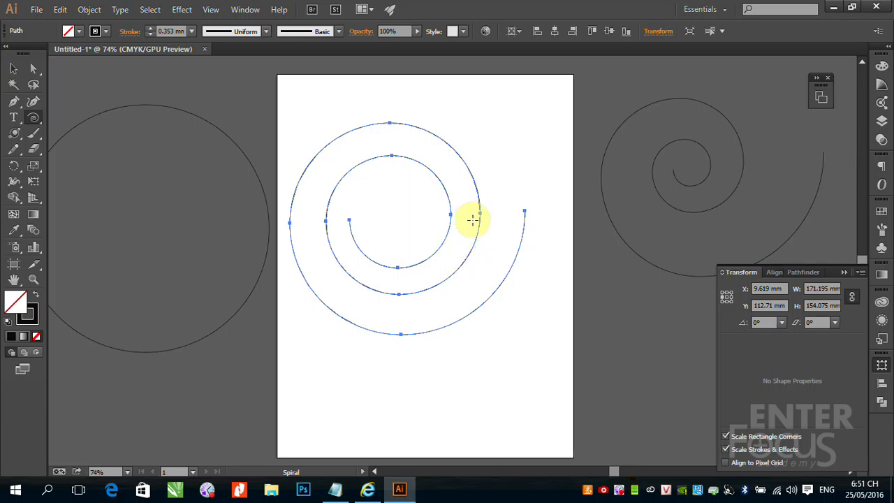
pyautogui.click(14, 69)
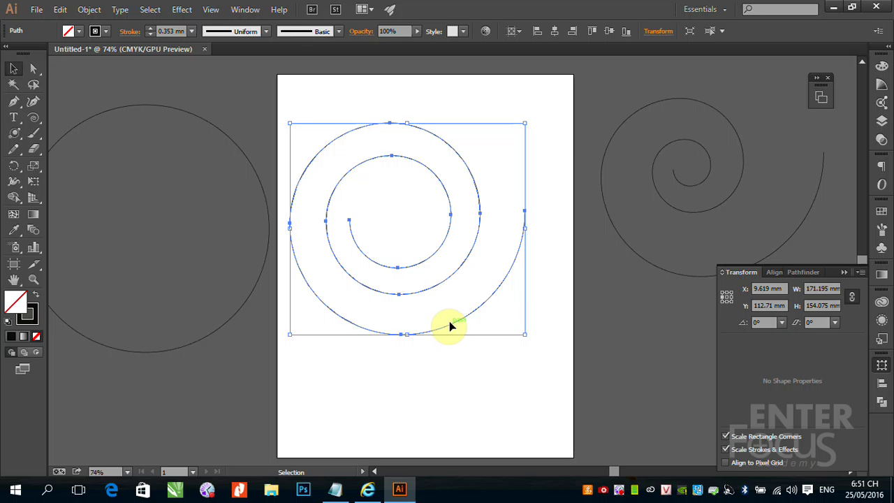
pyautogui.press('Delete')
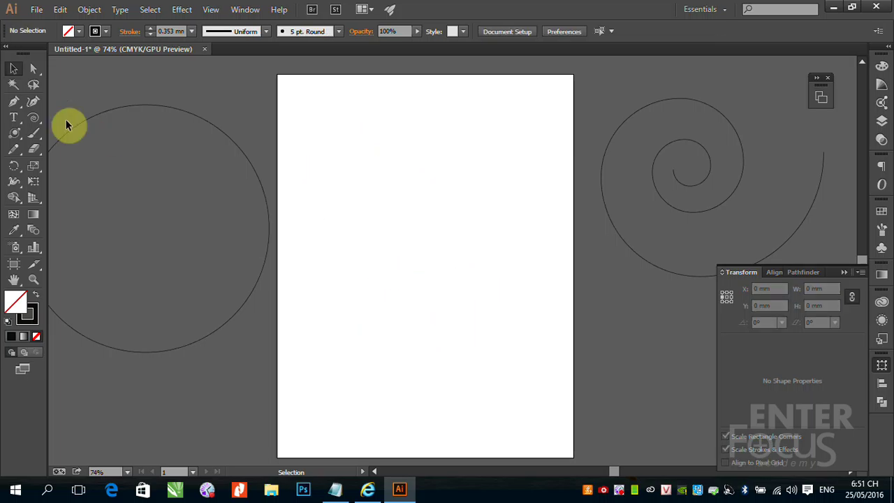
# Try a spiral with radius 90.1026 mm, decay 50% and 10 segments on the artboard, and delete it
pyautogui.click(34, 118)
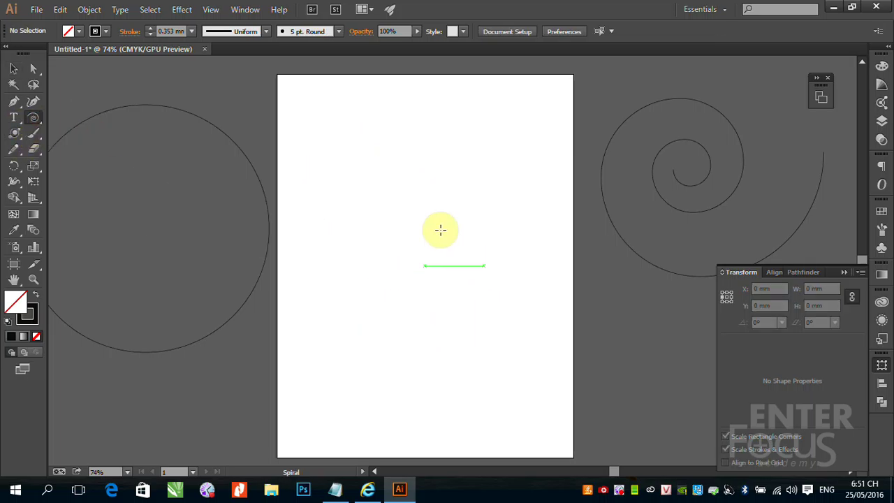
pyautogui.click(440, 229)
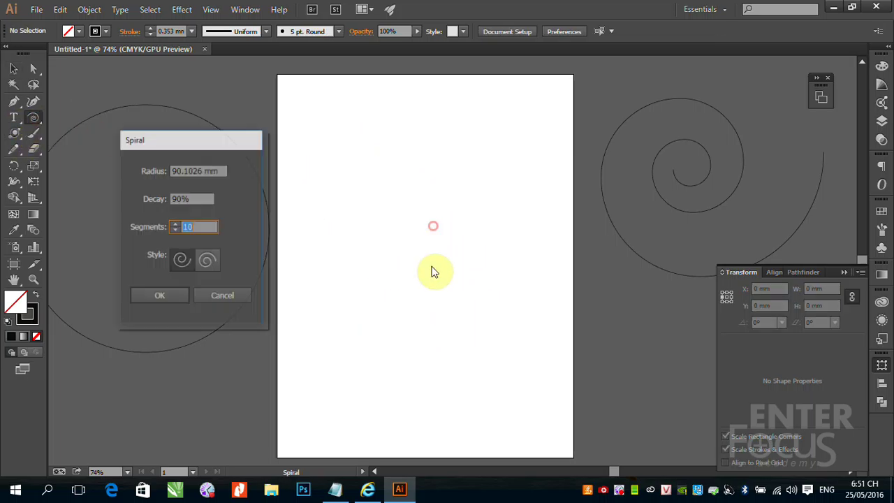
pyautogui.doubleClick(182, 198)
pyautogui.write('5')
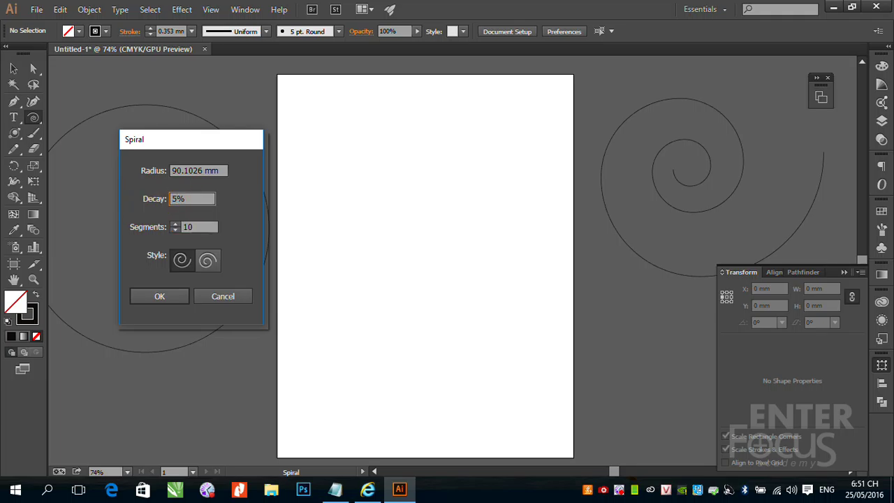
pyautogui.press('Return')
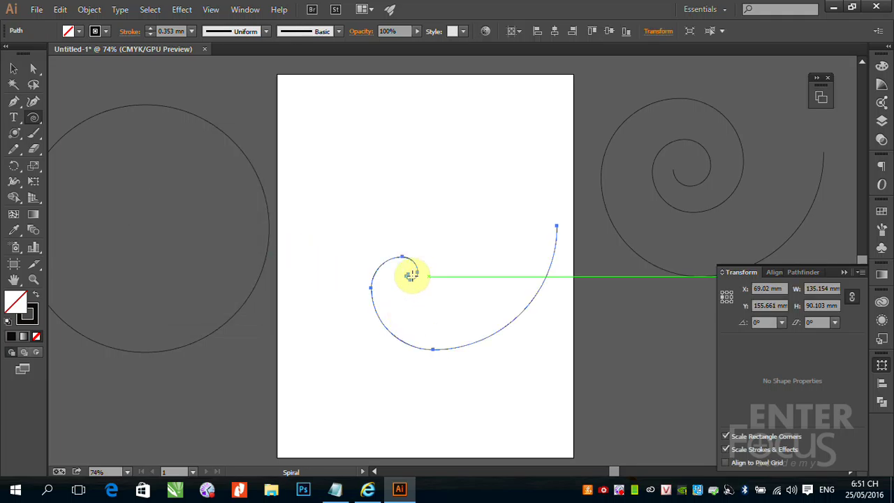
pyautogui.click(15, 72)
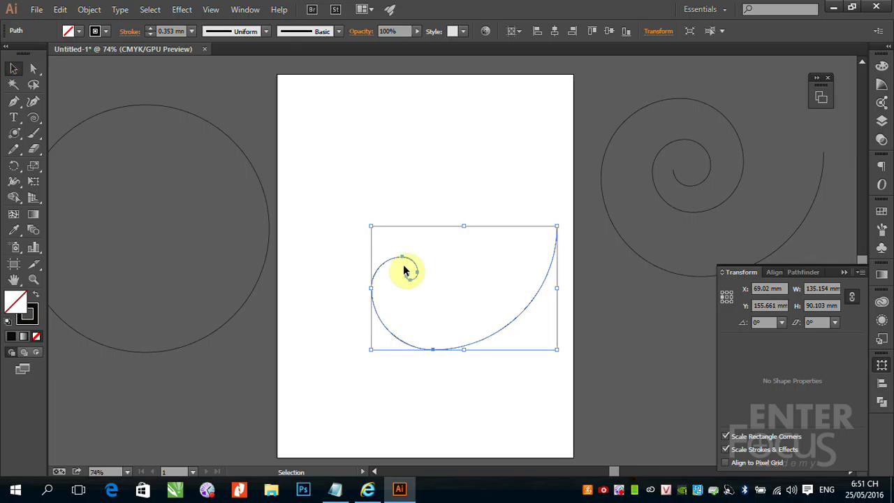
pyautogui.press('Delete')
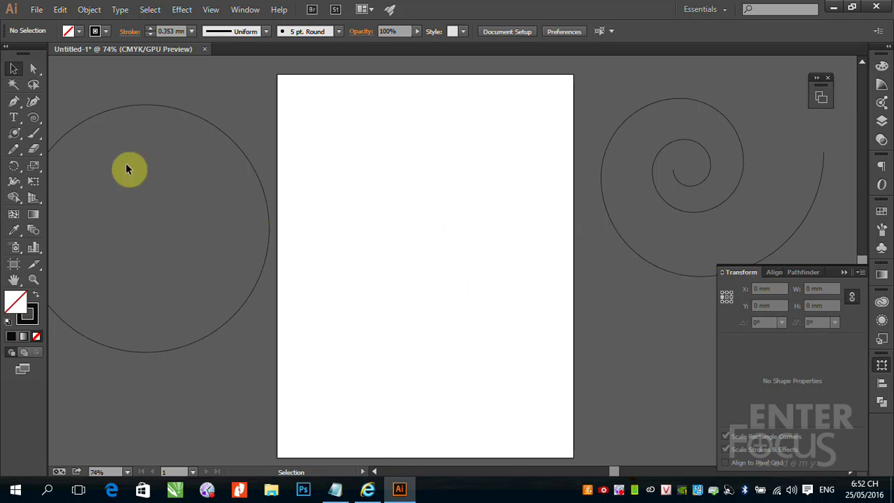
# Create a spiral with radius 90.1026 mm, decay 80% and 10 segments in the upper part of the artboard
pyautogui.click(34, 117)
pyautogui.click(380, 163)
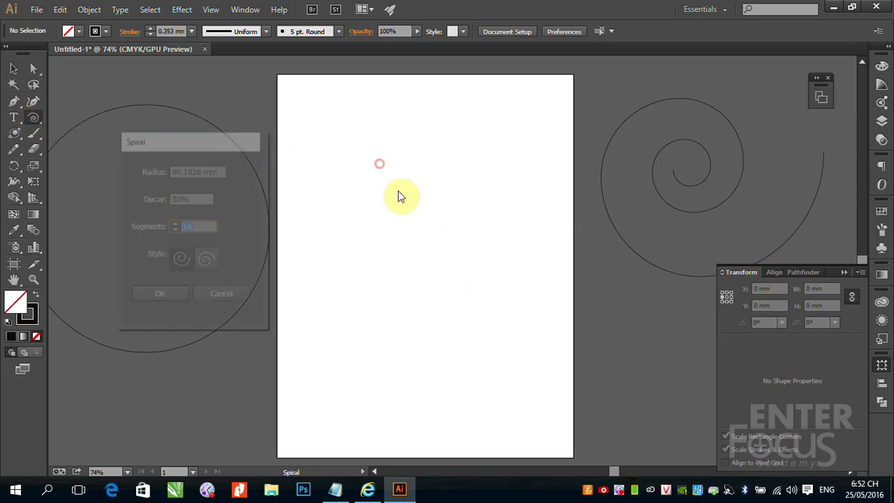
pyautogui.moveTo(183, 200); pyautogui.dragTo(157, 203)
pyautogui.write('8')
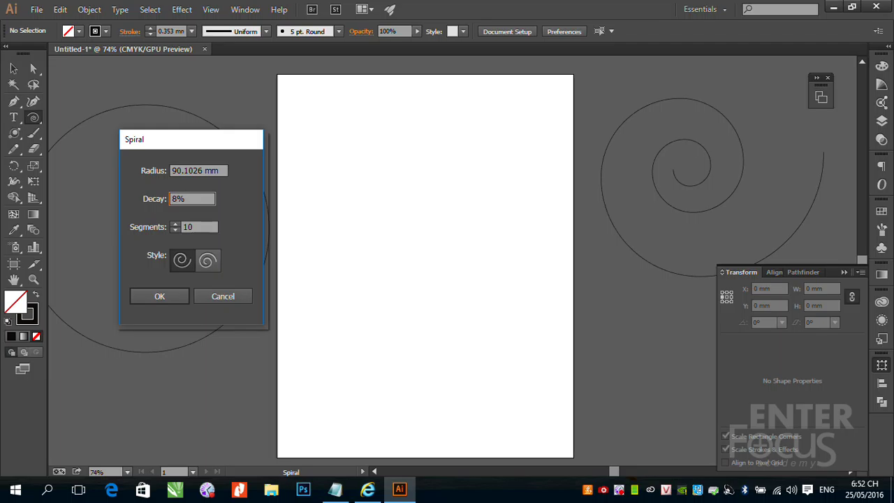
pyautogui.write('0')
pyautogui.click(156, 296)
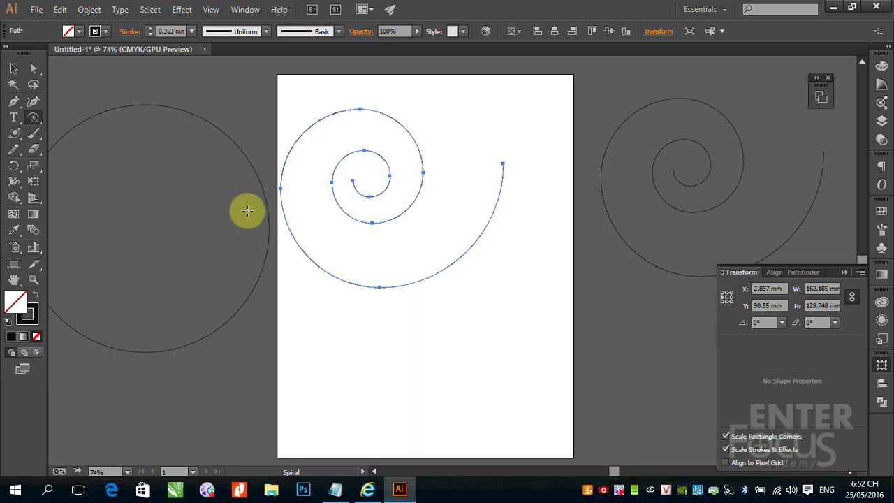
# Check the two style options in the Spiral settings without creating a spiral
pyautogui.click(13, 67)
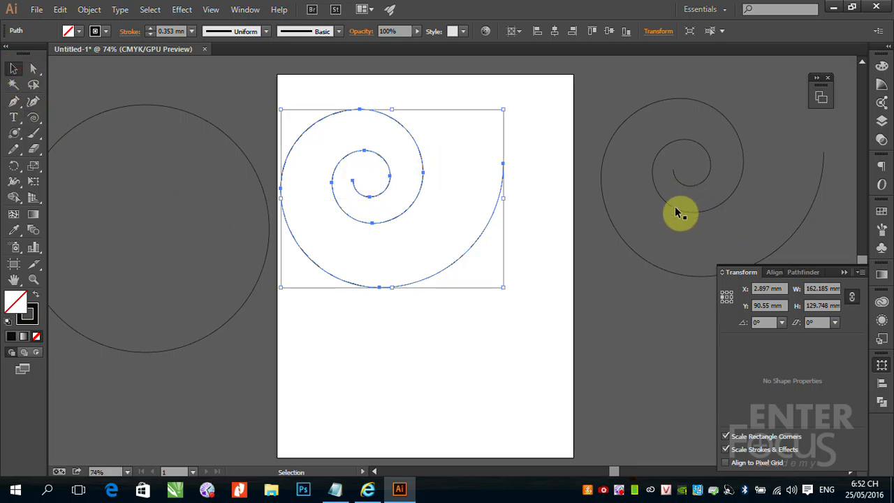
pyautogui.click(35, 119)
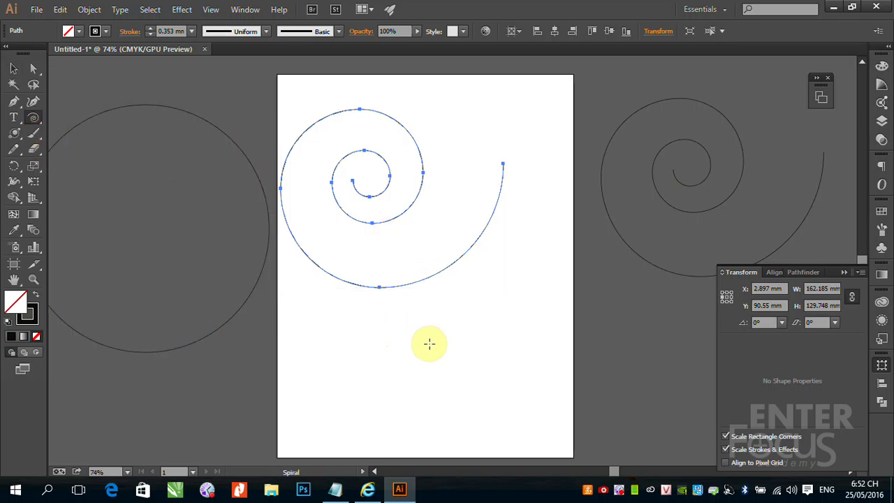
pyautogui.click(419, 338)
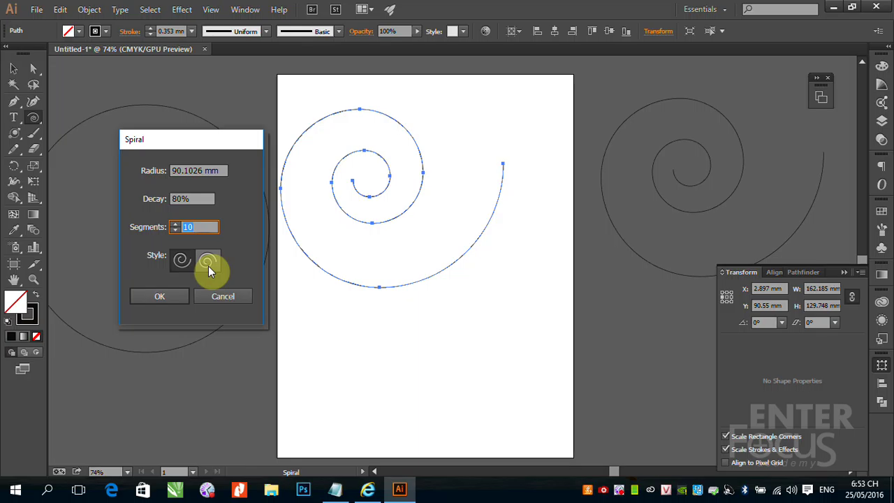
pyautogui.click(218, 296)
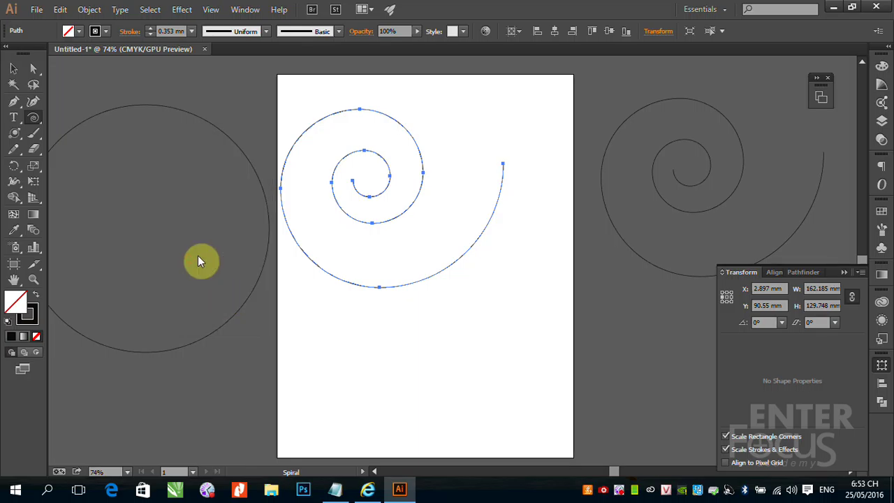
# Delete the three spirals: the circular one beside the artboard, the one on the artboard and the one on its other side
pyautogui.click(13, 68)
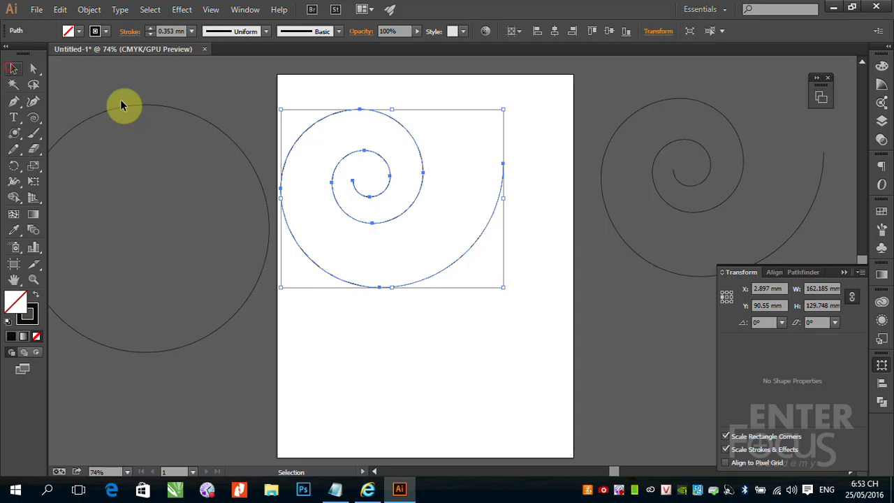
pyautogui.click(158, 110)
pyautogui.click(159, 108)
pyautogui.press('Delete')
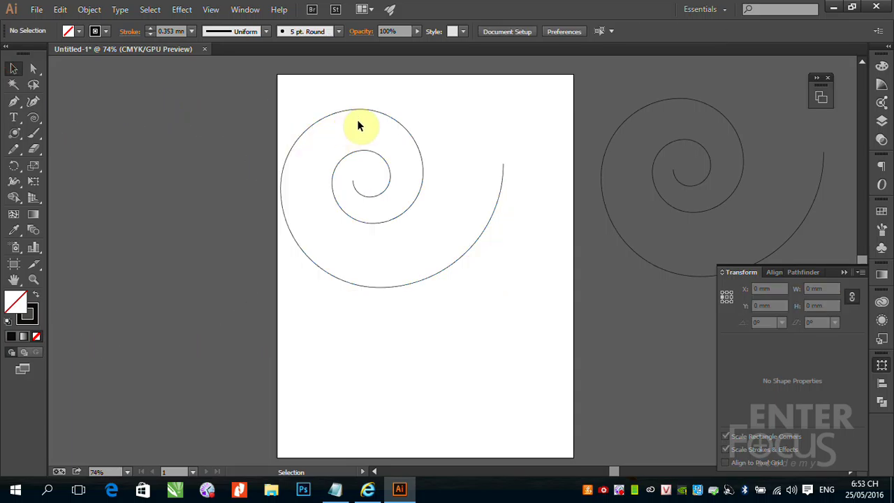
pyautogui.click(395, 123)
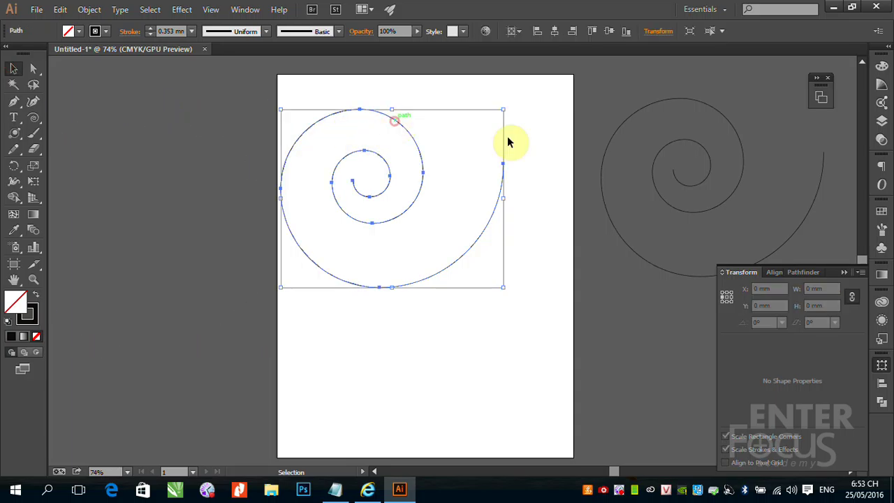
pyautogui.press('Delete')
pyautogui.click(617, 133)
pyautogui.press('Delete')
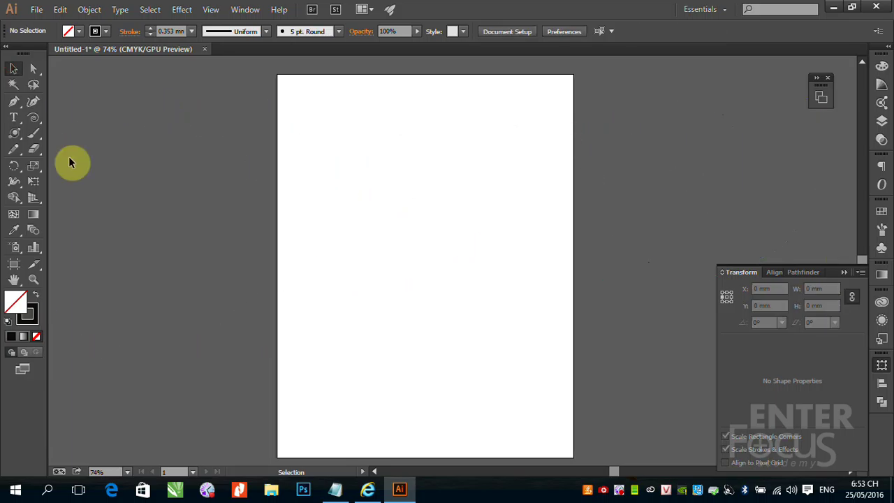
# Draw a freehand spiral about 156 mm wide and 125 mm high, reducing and increasing its segments while drawing, and delete it
pyautogui.click(33, 117)
pyautogui.moveTo(378, 212); pyautogui.dragTo(477, 220)
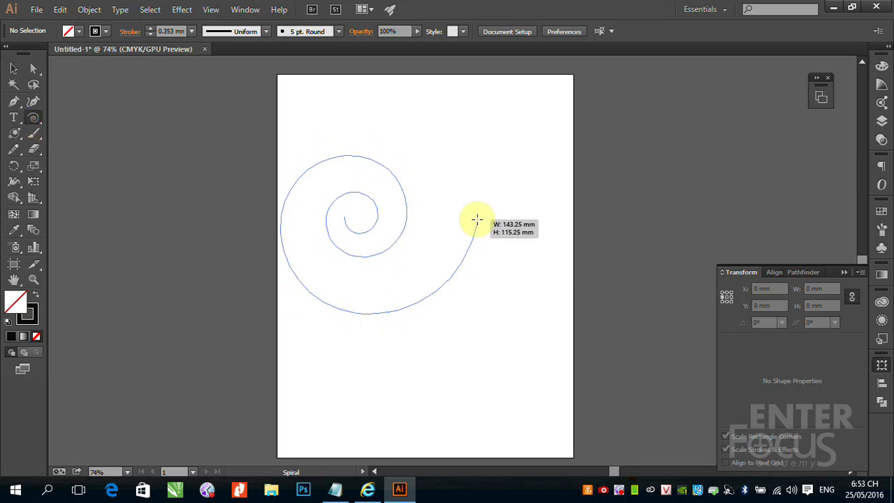
pyautogui.press('Up')
pyautogui.press('Up')
pyautogui.press('Down')
pyautogui.press('Down')
pyautogui.press('Down')
pyautogui.press('Down')
pyautogui.press('Down')
pyautogui.press('Down')
pyautogui.press('Down')
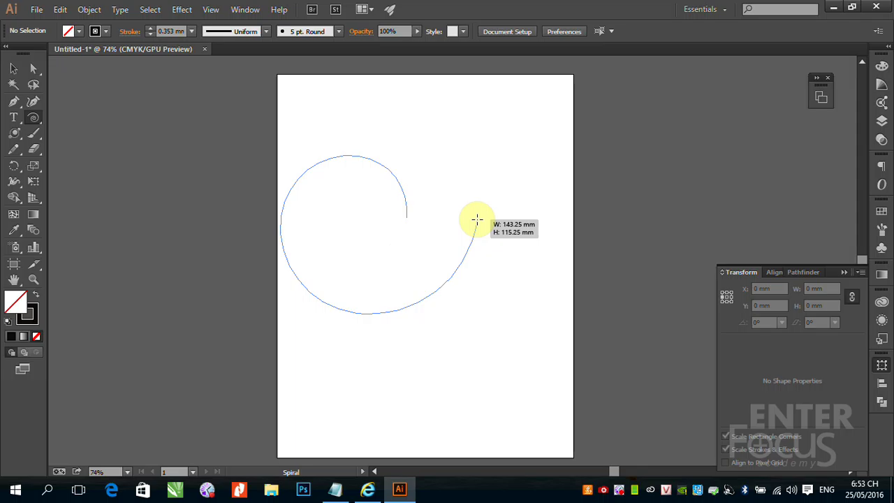
pyautogui.press('Down')
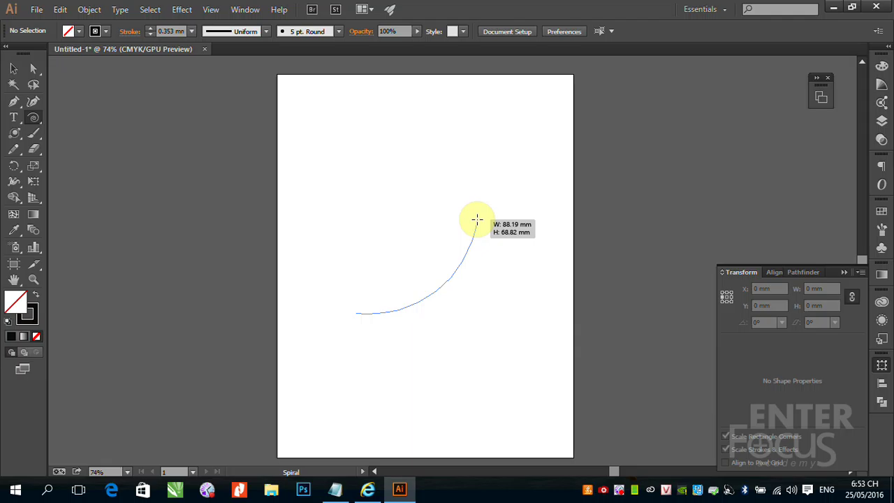
pyautogui.press('Up')
pyautogui.press('Up')
pyautogui.press('Up')
pyautogui.press('Up')
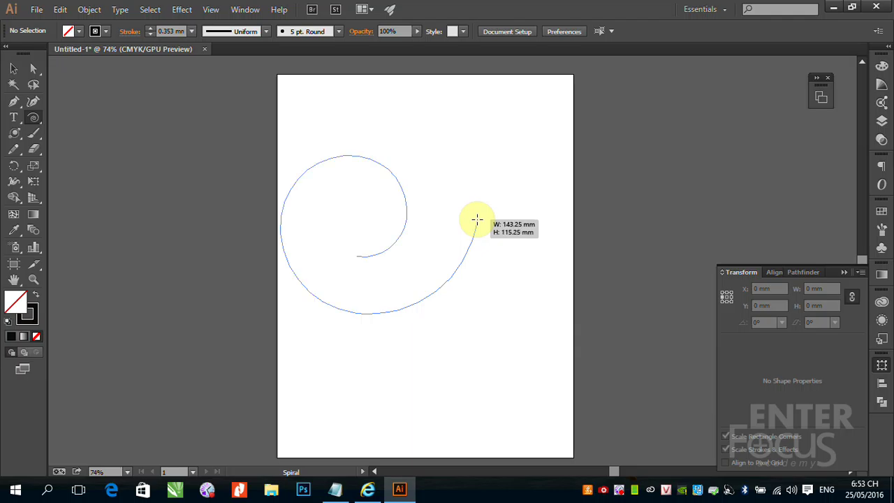
pyautogui.press('Up')
pyautogui.press('Up')
pyautogui.press('Up')
pyautogui.press('Up')
pyautogui.press('Up')
pyautogui.press('Up')
pyautogui.press('Up')
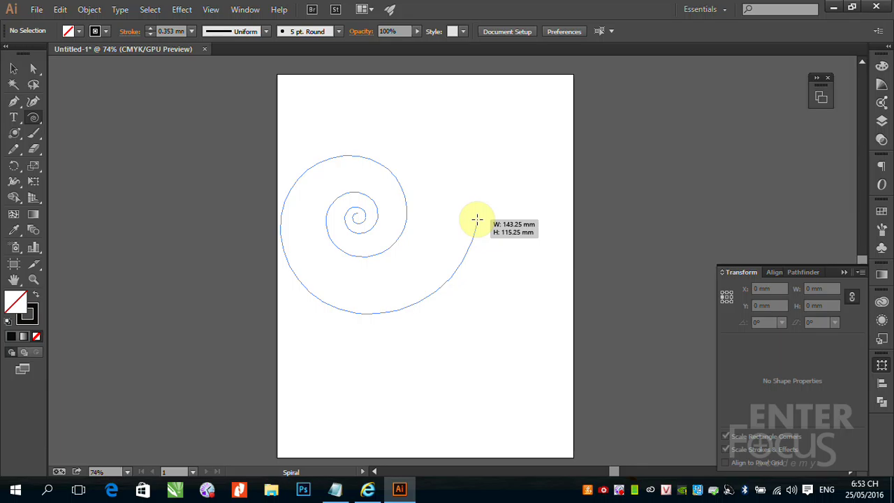
pyautogui.moveTo(477, 220); pyautogui.dragTo(500, 219)
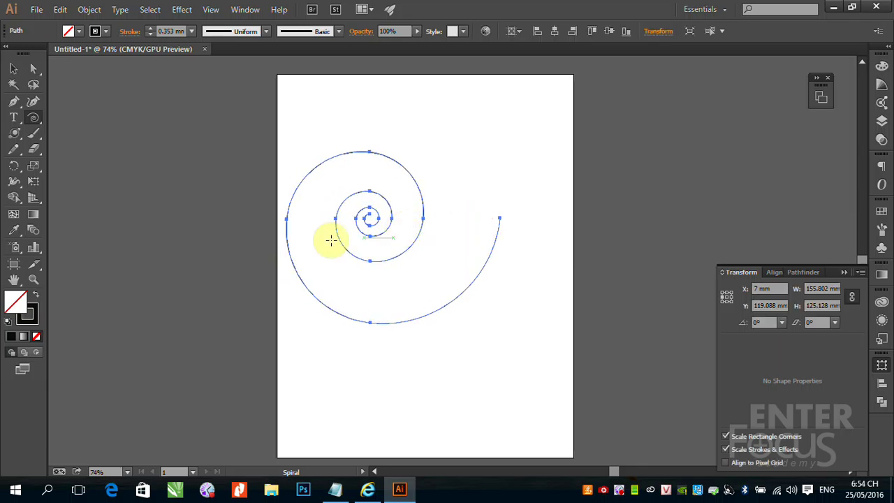
pyautogui.click(11, 71)
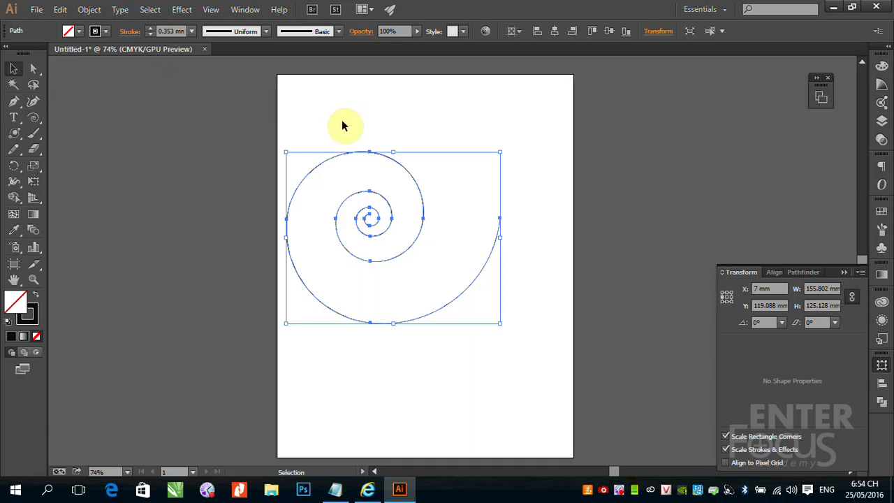
pyautogui.moveTo(352, 120); pyautogui.dragTo(451, 371)
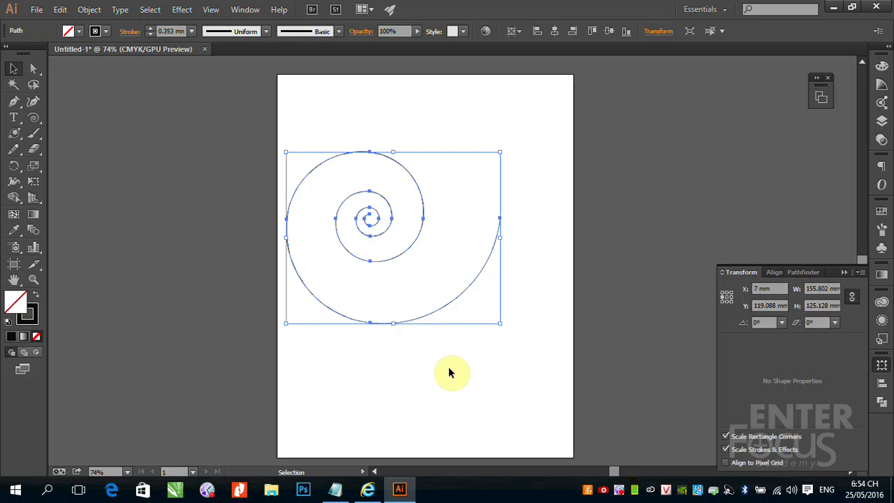
pyautogui.press('Delete')
# Draw a rectangular grid about 105 by 106 mm on the artboard and a polar grid about 92 mm across over its right edge
pyautogui.moveTo(35, 118); pyautogui.dragTo(112, 171)
pyautogui.moveTo(334, 144); pyautogui.dragTo(478, 288)
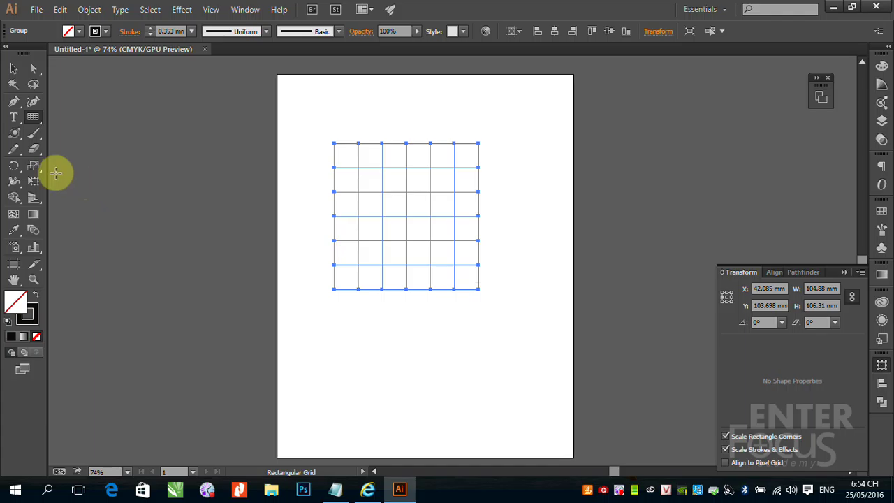
pyautogui.moveTo(36, 119); pyautogui.dragTo(86, 179)
pyautogui.moveTo(525, 160); pyautogui.dragTo(653, 286)
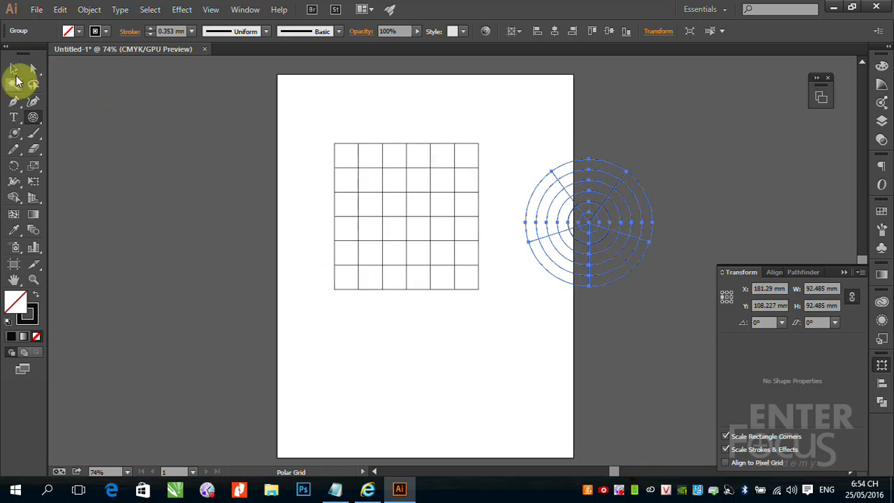
# Move the rectangular grid across the artboard's left edge and the polar grid to the middle of the artboard
pyautogui.click(14, 68)
pyautogui.moveTo(405, 202); pyautogui.dragTo(244, 210)
pyautogui.moveTo(624, 241); pyautogui.dragTo(466, 241)
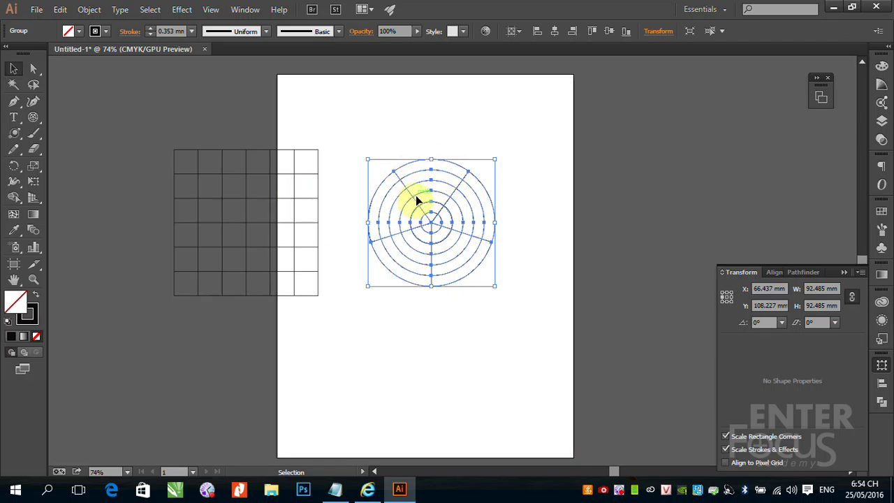
# Delete the polar grid and the rectangular grid
pyautogui.press('Delete')
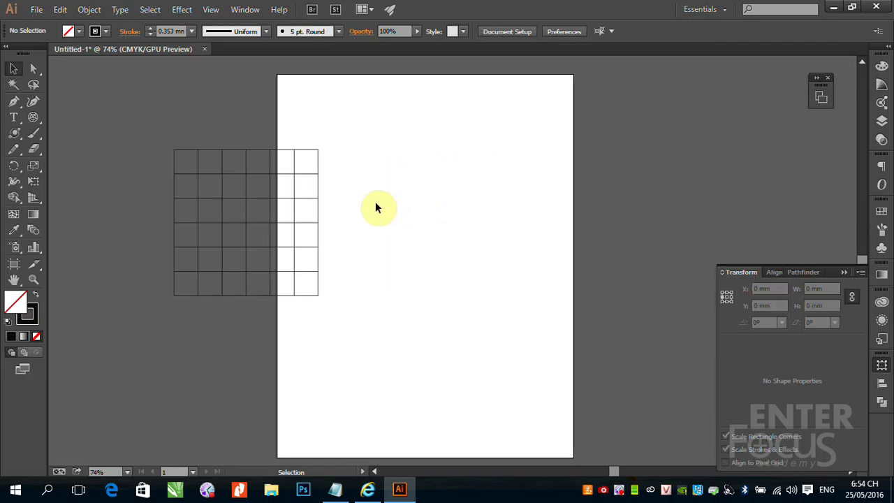
pyautogui.click(312, 201)
pyautogui.press('Delete')
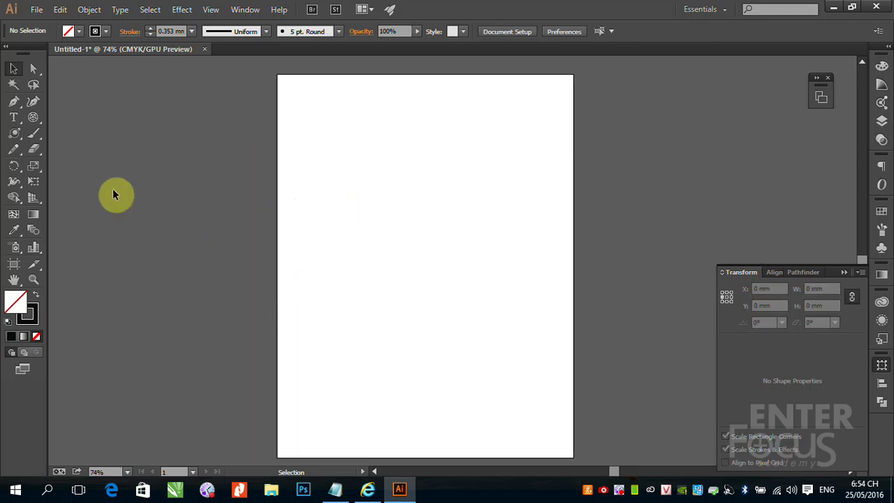
# Create a rectangular grid of 104.88 by 106.31 mm with 5 horizontal and 5 vertical dividers and 0% skew
pyautogui.click(34, 119)
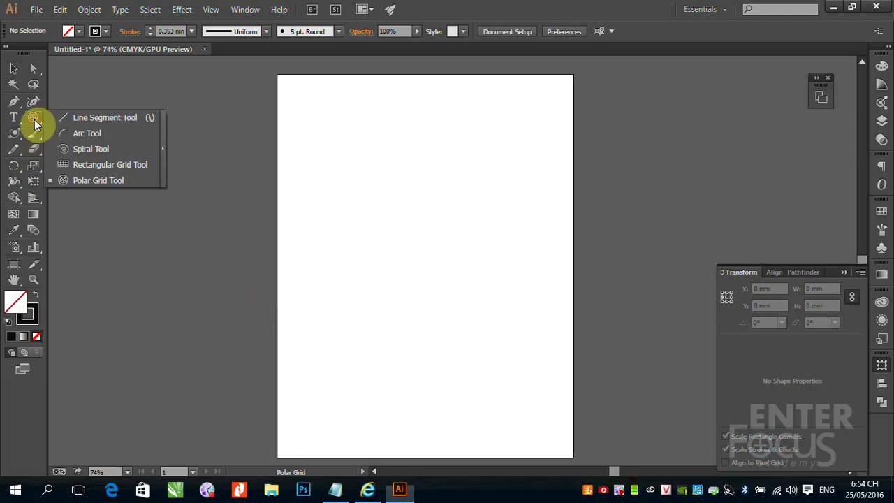
pyautogui.click(104, 166)
pyautogui.click(353, 163)
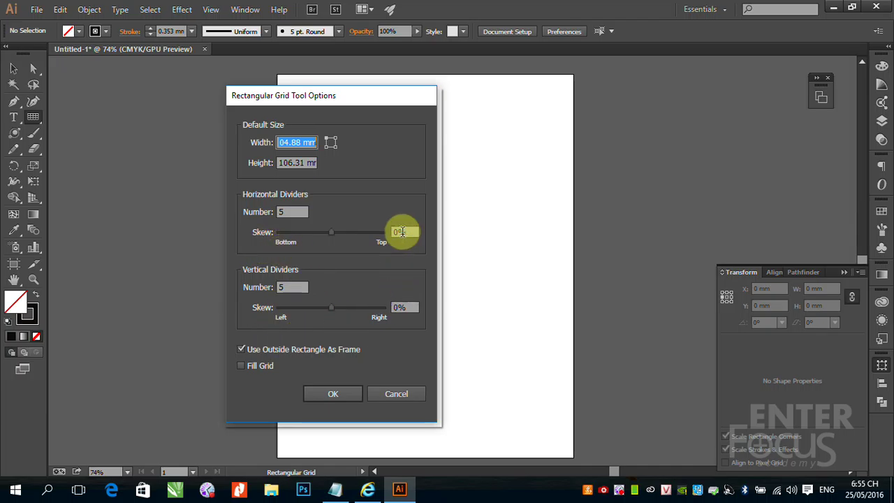
pyautogui.click(327, 394)
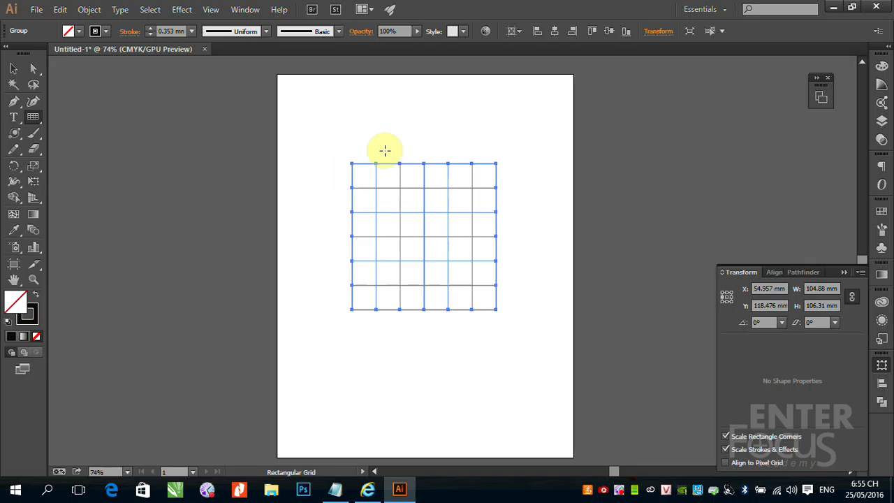
# Create a second 104.88 by 106.31 mm rectangular grid with 170% horizontal divider skew, and move the evenly spaced grid to its right
pyautogui.click(304, 123)
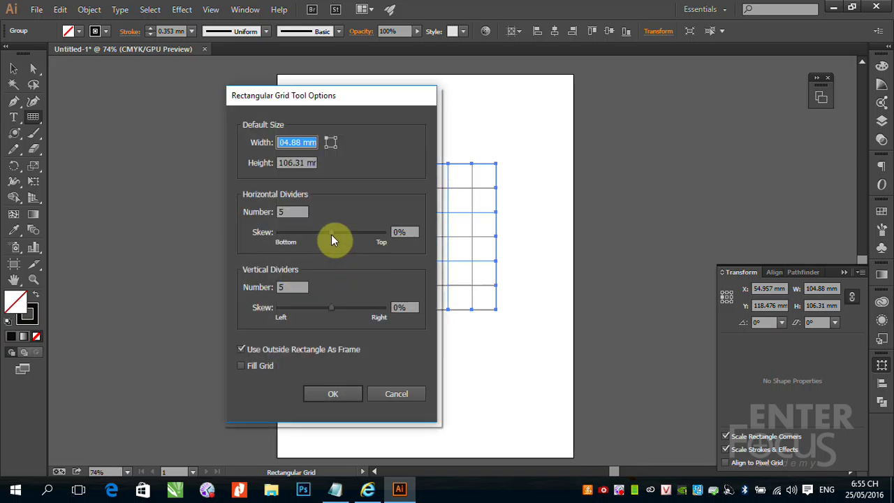
pyautogui.moveTo(332, 234); pyautogui.dragTo(349, 234)
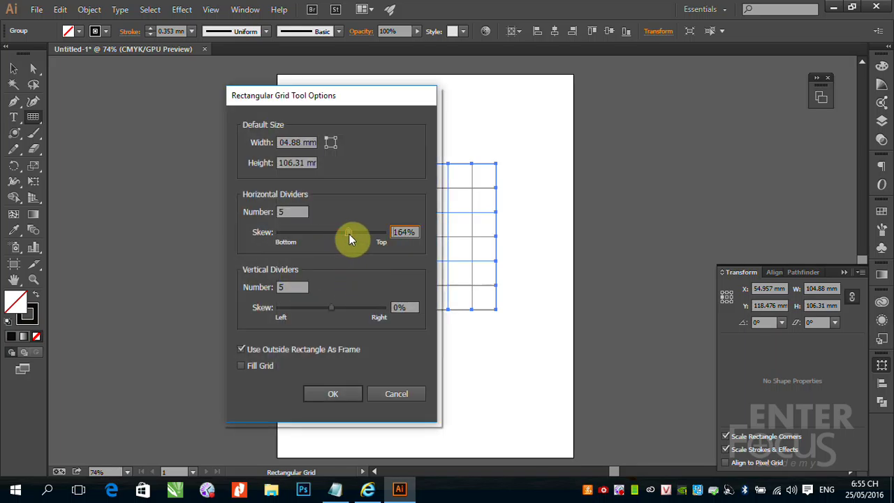
pyautogui.click(338, 396)
pyautogui.click(22, 79)
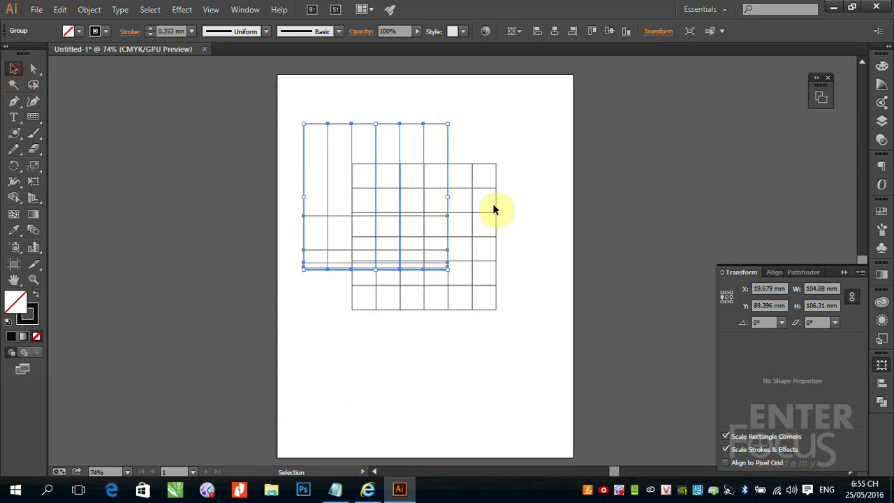
pyautogui.moveTo(495, 215); pyautogui.dragTo(633, 175)
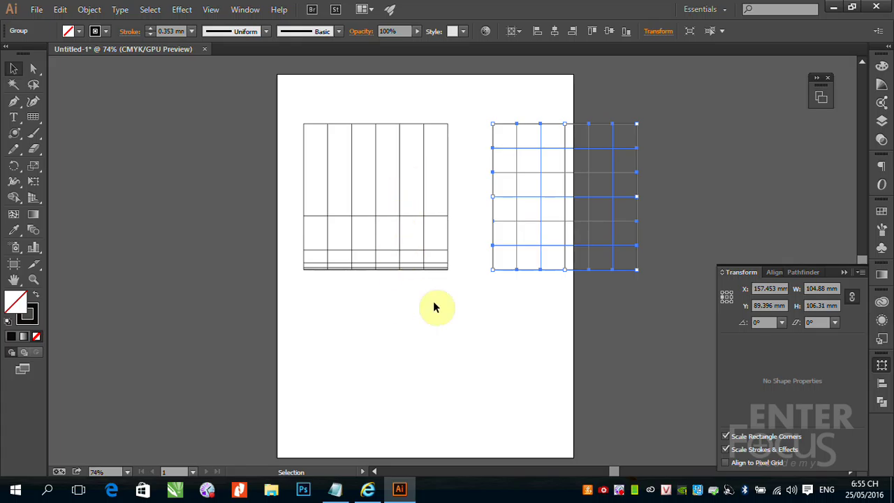
pyautogui.click(32, 117)
pyautogui.click(380, 316)
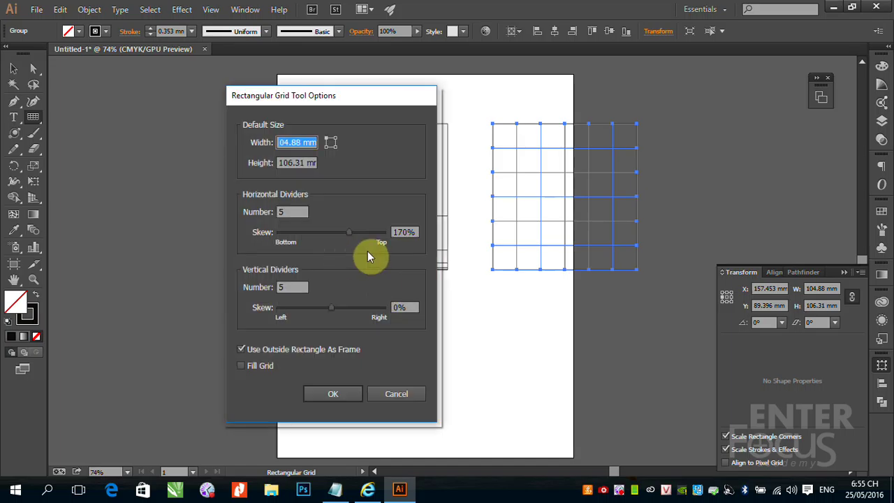
pyautogui.click(404, 232)
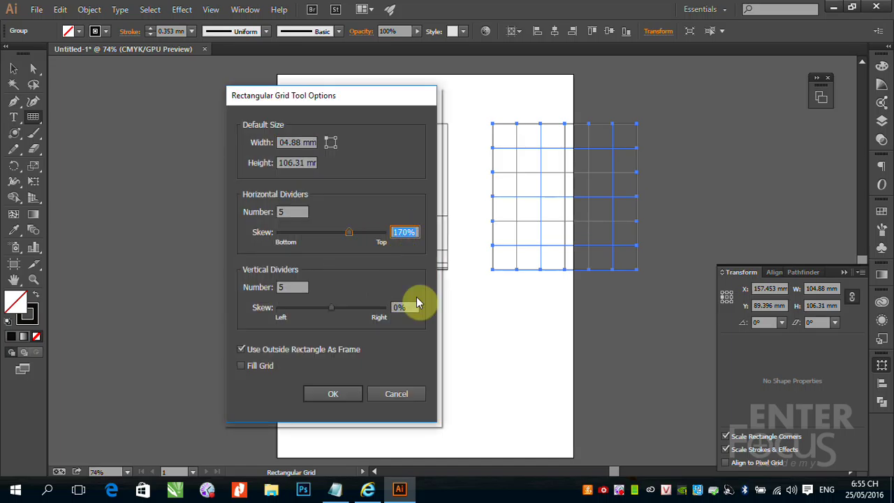
pyautogui.write('0')
pyautogui.click(397, 307)
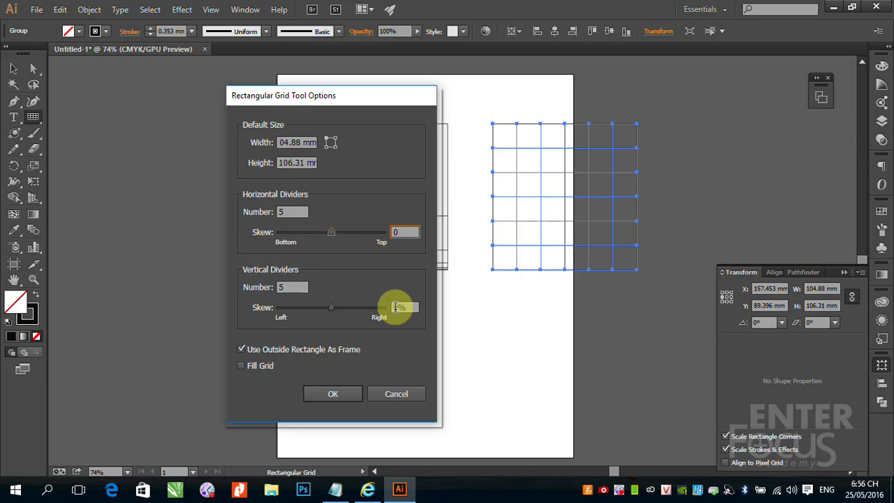
pyautogui.click(396, 394)
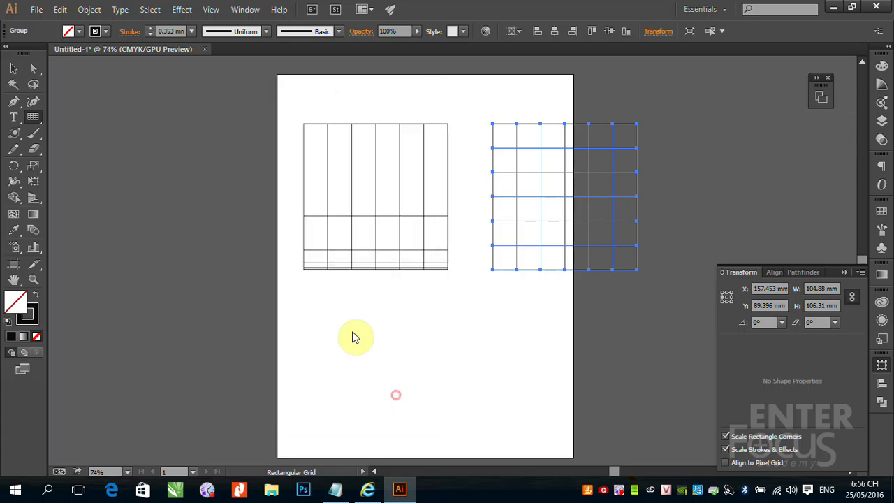
# Delete the evenly spaced rectangular grid that overlaps the artboard's right edge
pyautogui.click(13, 69)
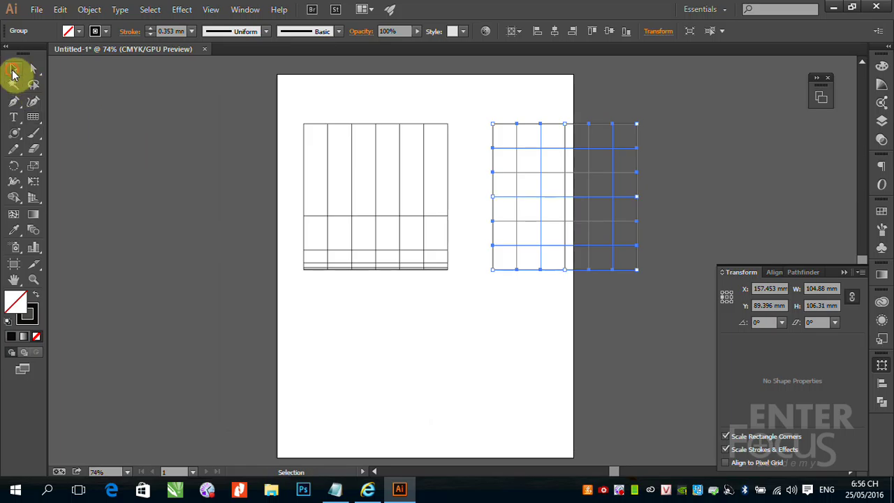
pyautogui.click(505, 176)
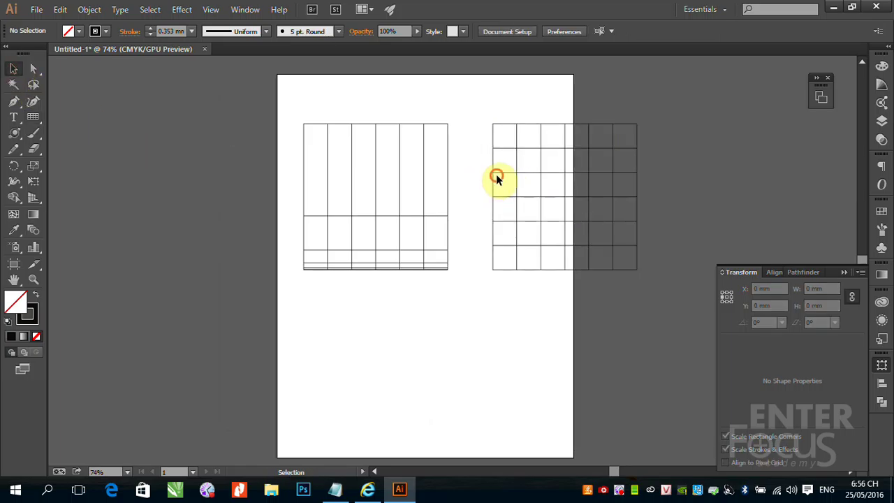
pyautogui.click(501, 174)
pyautogui.press('Delete')
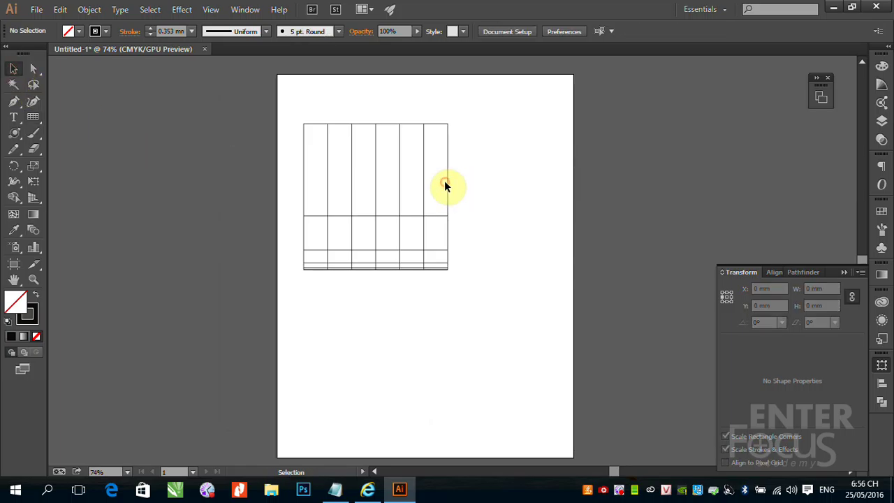
# Delete the skewed rectangular grid and draw a new rectangular grid about 108 by 97 mm in the artboard's upper half
pyautogui.click(446, 184)
pyautogui.press('Delete')
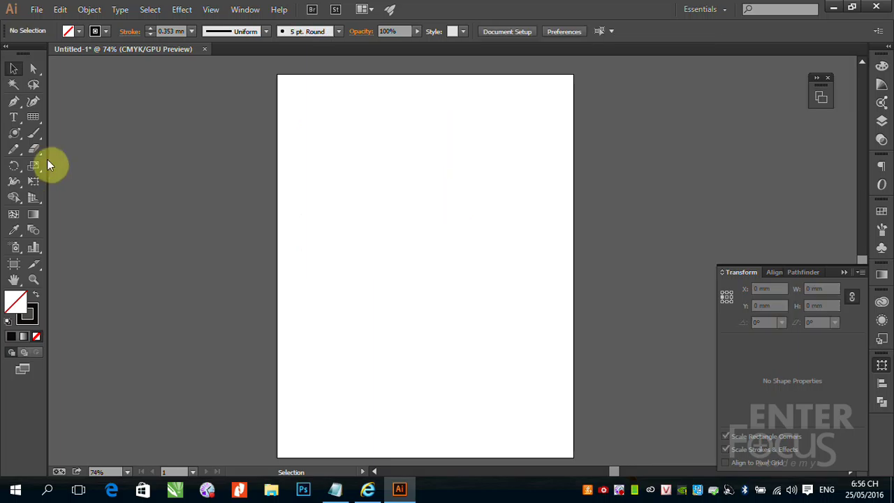
pyautogui.click(33, 116)
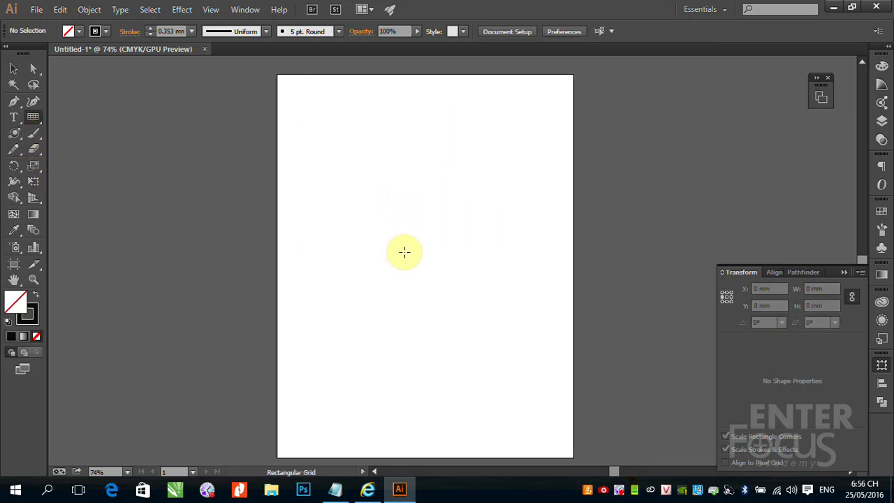
pyautogui.moveTo(345, 160); pyautogui.dragTo(493, 294)
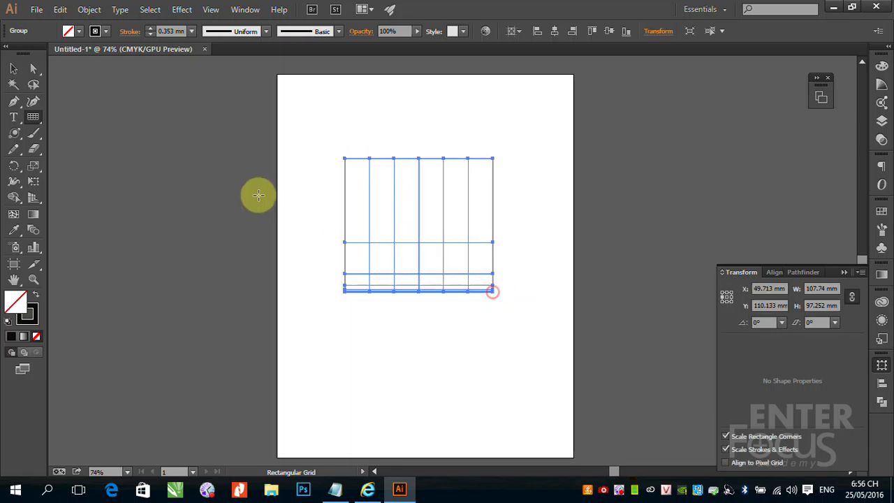
# Delete the freehand-drawn rectangular grid from the artboard
pyautogui.click(14, 67)
pyautogui.click(415, 207)
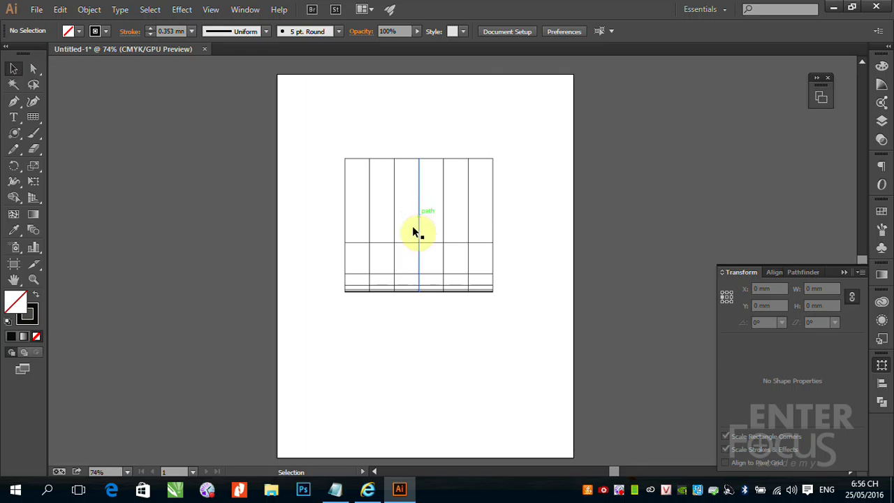
pyautogui.click(419, 222)
pyautogui.press('Delete')
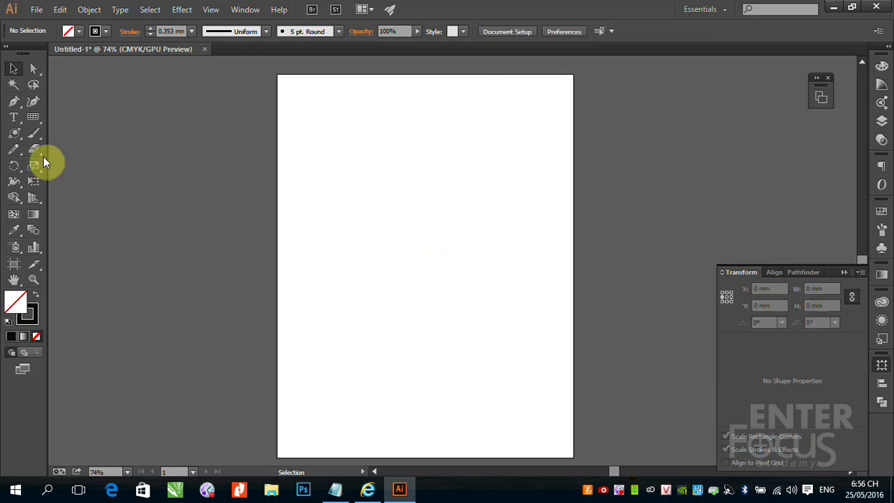
# Create a 107.74 by 97.25 mm rectangular grid with 15 horizontal and 5 vertical dividers and 0% skew
pyautogui.click(36, 118)
pyautogui.click(378, 183)
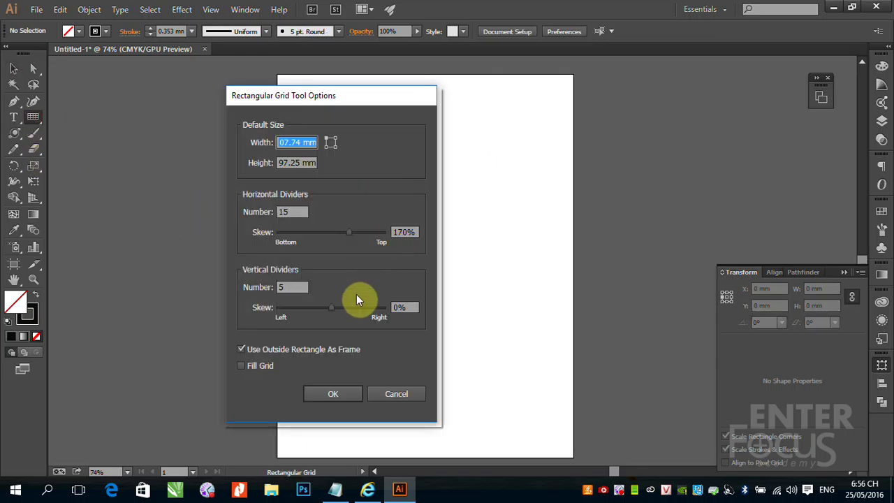
pyautogui.doubleClick(402, 232)
pyautogui.write('0')
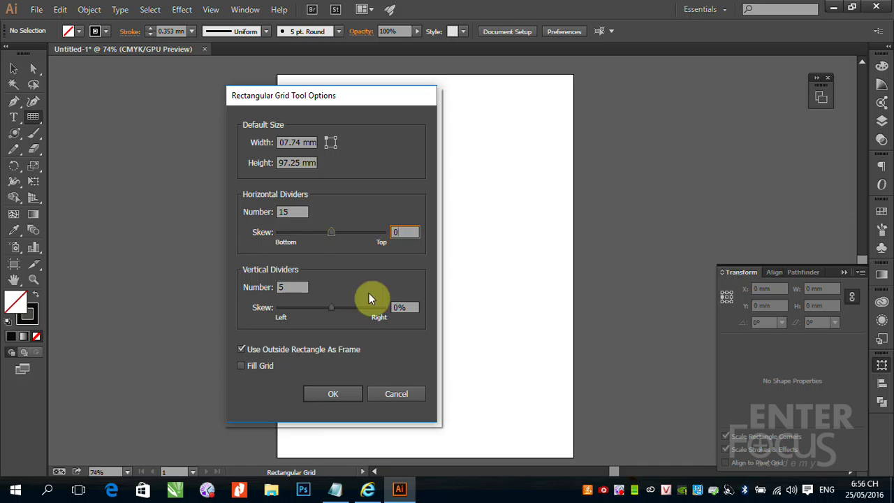
pyautogui.click(335, 393)
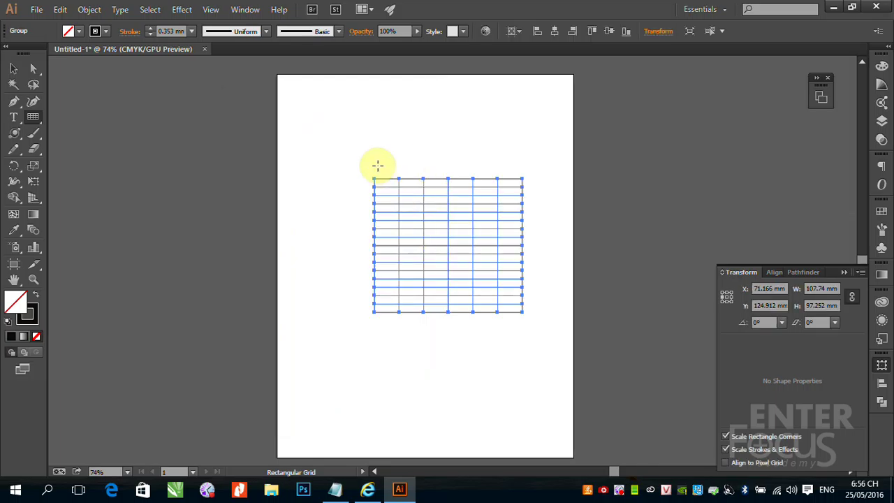
# Select and delete the evenly spaced grid with 15 horizontal dividers
pyautogui.click(14, 69)
pyautogui.click(433, 239)
pyautogui.click(448, 244)
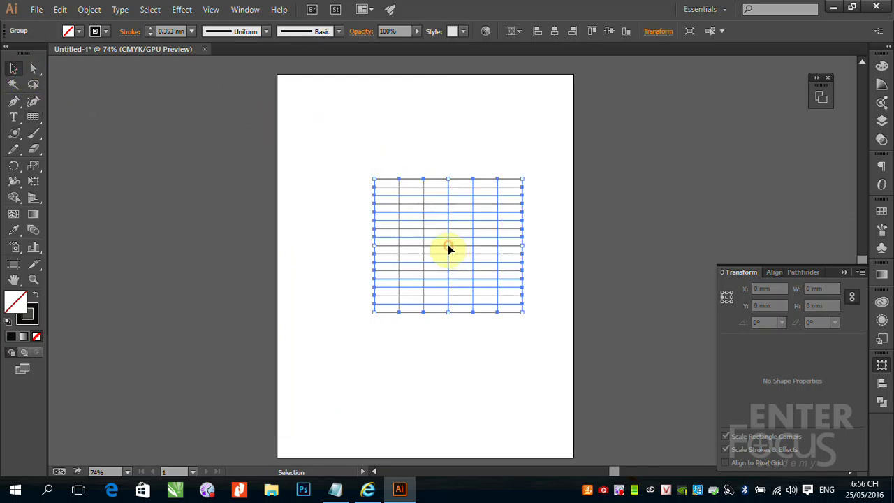
pyautogui.press('Delete')
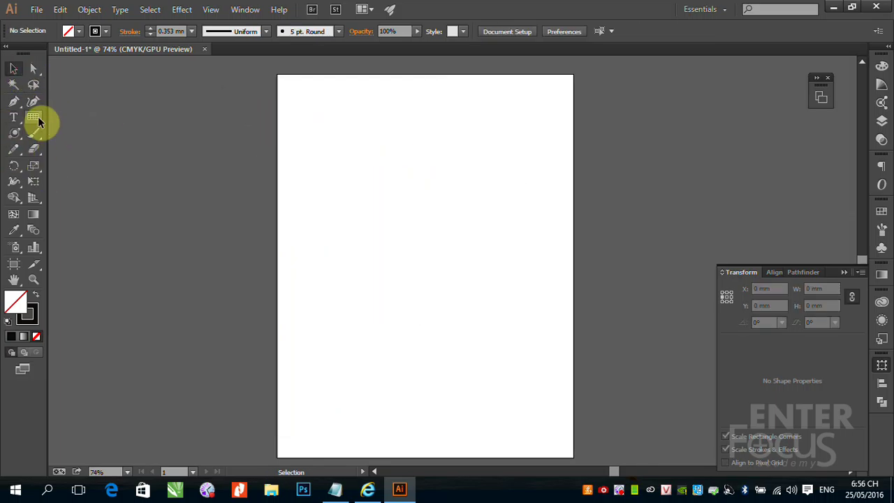
# Draw a rectangular grid about 129 by 127 mm, adding horizontal dividers while drawing and reducing them to none
pyautogui.click(33, 117)
pyautogui.moveTo(332, 155); pyautogui.dragTo(508, 330)
pyautogui.press('Up')
pyautogui.press('Up')
pyautogui.press('Up')
pyautogui.press('Up')
pyautogui.press('Up')
pyautogui.press('Up')
pyautogui.press('Up')
pyautogui.press('Up')
pyautogui.press('Down')
pyautogui.press('Down')
pyautogui.press('Down')
pyautogui.press('Down')
pyautogui.press('Down')
pyautogui.press('Down')
pyautogui.press('Down')
pyautogui.press('Down')
pyautogui.press('Down')
pyautogui.press('Down')
pyautogui.press('Down')
pyautogui.press('Down')
pyautogui.press('Down')
pyautogui.press('Down')
pyautogui.press('Down')
pyautogui.press('Down')
pyautogui.press('Down')
pyautogui.press('Down')
pyautogui.press('Down')
pyautogui.press('Down')
pyautogui.press('Up')
pyautogui.press('Up')
pyautogui.press('Up')
pyautogui.press('Down')
pyautogui.press('Down')
pyautogui.press('Down')
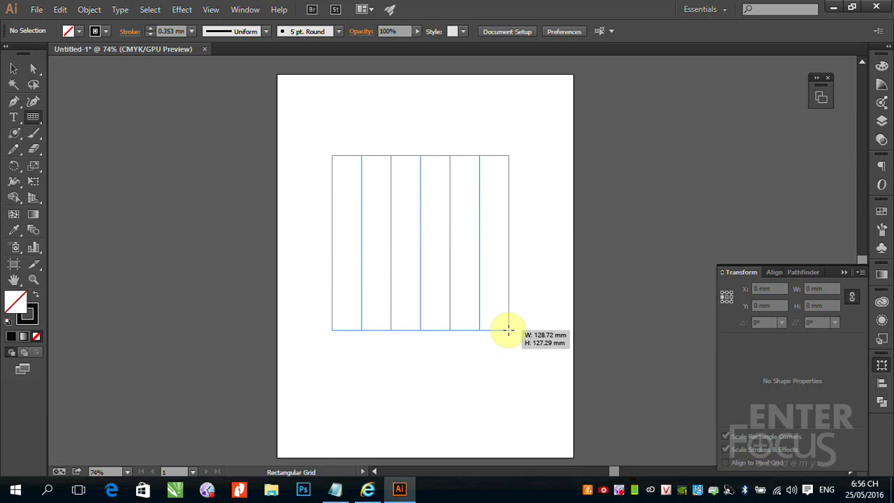
# Increase the vertical dividers of the grid being drawn, and reduce them until only the outer rectangle is left
pyautogui.press('Right')
pyautogui.moveTo(509, 329); pyautogui.dragTo(509, 330)
pyautogui.press('Right')
pyautogui.press('Right')
pyautogui.press('Right')
pyautogui.press('Left')
pyautogui.press('Left')
pyautogui.press('Left')
pyautogui.press('Left')
pyautogui.press('Left')
pyautogui.press('Left')
pyautogui.press('Left')
pyautogui.press('Left')
pyautogui.press('Left')
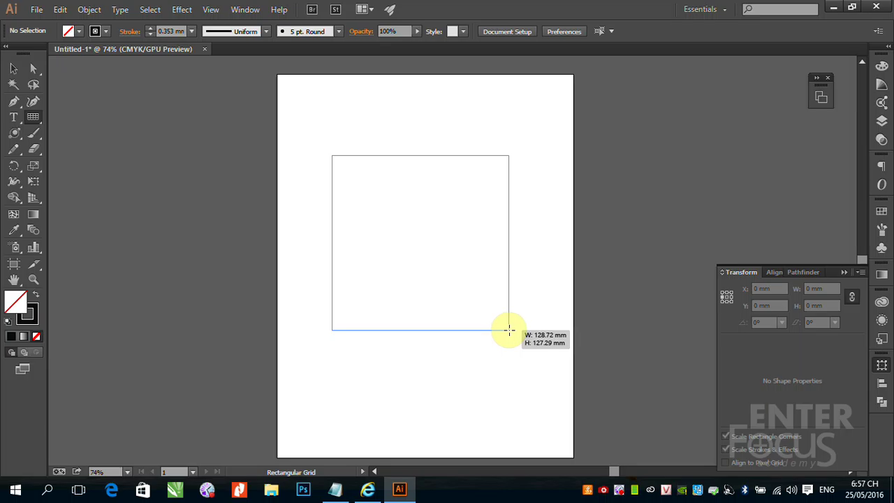
# Finish the grid with two horizontal and two vertical dividers, and delete it
pyautogui.press('Up')
pyautogui.moveTo(509, 330); pyautogui.dragTo(510, 330)
pyautogui.press('Up')
pyautogui.press('Right')
pyautogui.press('Right')
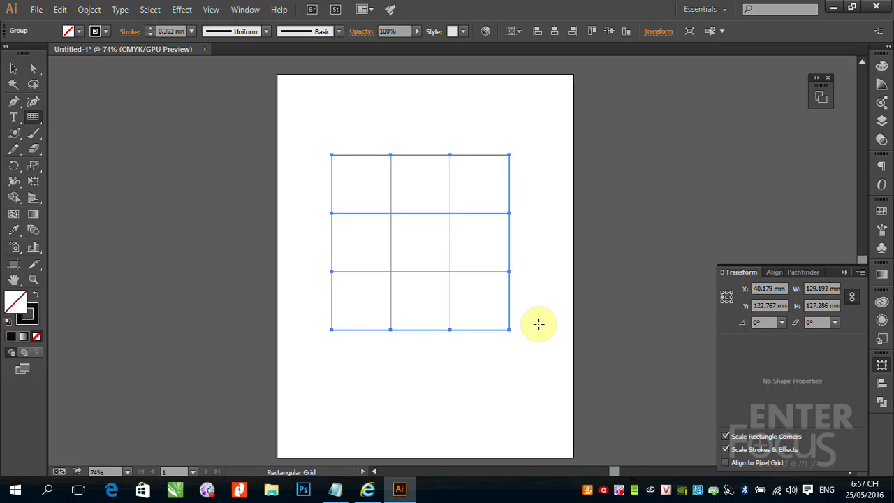
pyautogui.click(14, 69)
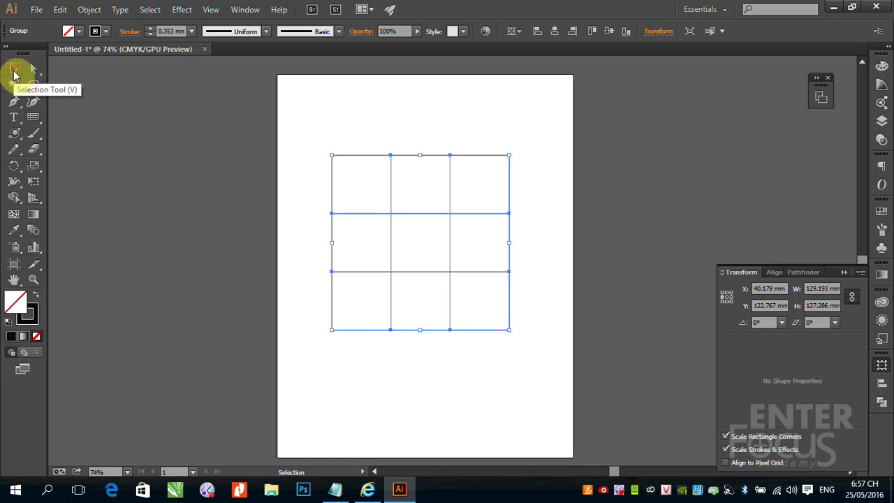
pyautogui.press('Delete')
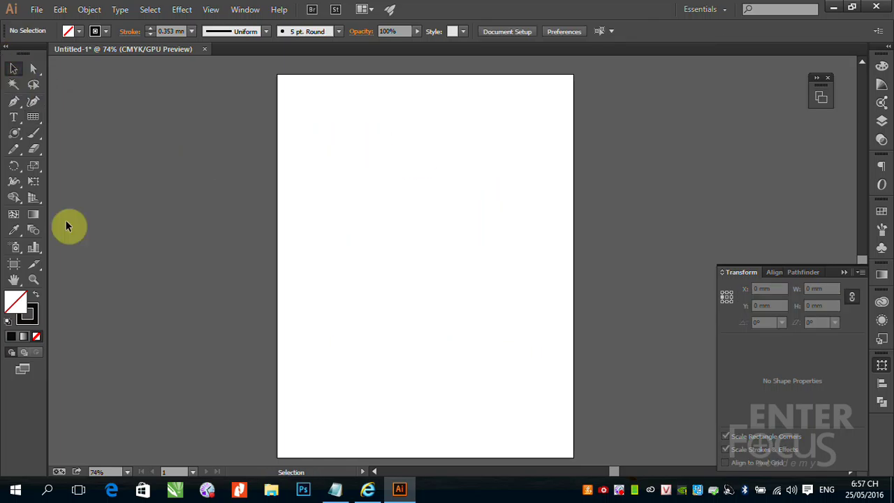
# Draw a circular polar grid about 121 mm in diameter and increase its radial dividers to 12 while drawing
pyautogui.click(33, 118)
pyautogui.moveTo(35, 118); pyautogui.dragTo(88, 181)
pyautogui.moveTo(343, 161); pyautogui.dragTo(508, 318)
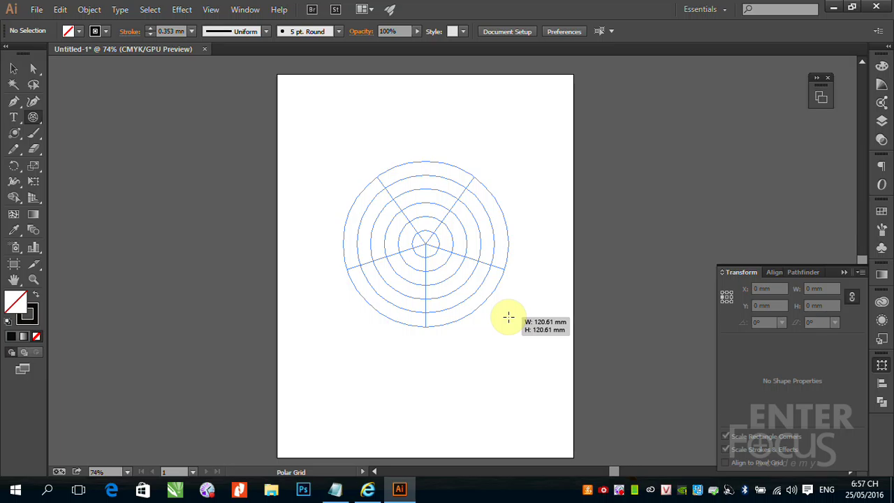
pyautogui.press('Right')
pyautogui.moveTo(508, 318); pyautogui.dragTo(509, 317)
pyautogui.press('Right')
pyautogui.press('Right')
pyautogui.press('Right')
pyautogui.press('Right')
pyautogui.press('Right')
pyautogui.press('Right')
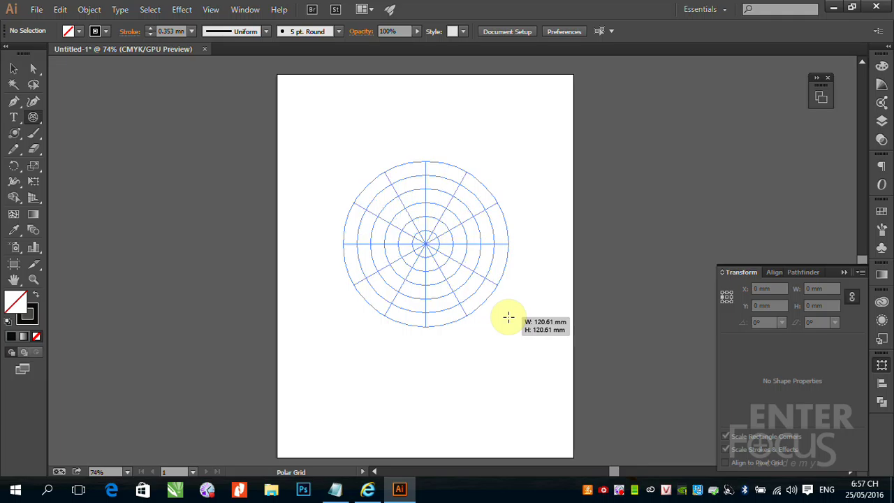
# Remove all radial dividers from the polar grid being drawn, keeping only its concentric circles
pyautogui.press('Left')
pyautogui.moveTo(508, 318); pyautogui.dragTo(508, 318)
pyautogui.press('Left')
pyautogui.press('Left')
pyautogui.press('Left')
pyautogui.press('Left')
pyautogui.press('Left')
pyautogui.press('Left')
pyautogui.press('Left')
pyautogui.press('Left')
pyautogui.press('Left')
pyautogui.press('Left')
pyautogui.press('Left')
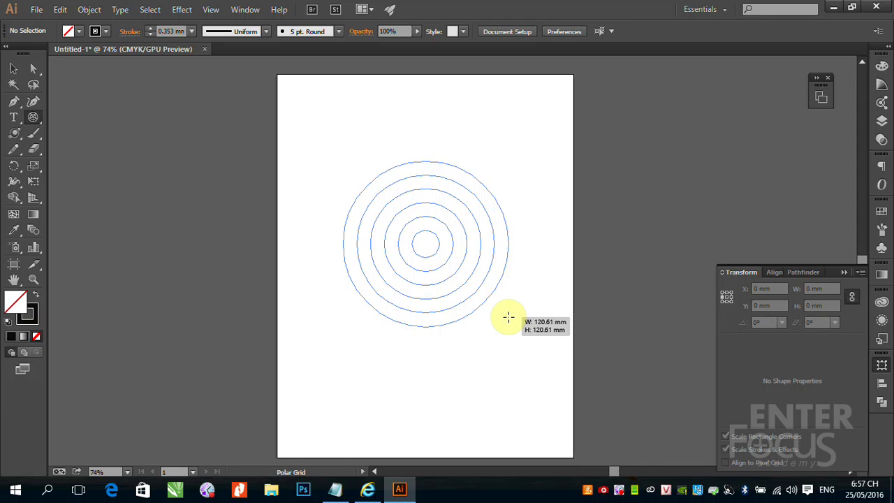
# Add concentric dividers to the polar grid, reduce them to none, and finish it as a single circle about 121 mm across
pyautogui.press('Up')
pyautogui.moveTo(508, 318); pyautogui.dragTo(509, 318)
pyautogui.press('Up')
pyautogui.press('Up')
pyautogui.press('Up')
pyautogui.press('Down')
pyautogui.press('Down')
pyautogui.press('Down')
pyautogui.press('Down')
pyautogui.press('Down')
pyautogui.press('Down')
pyautogui.press('Down')
pyautogui.press('Down')
pyautogui.press('Down')
pyautogui.press('shift')
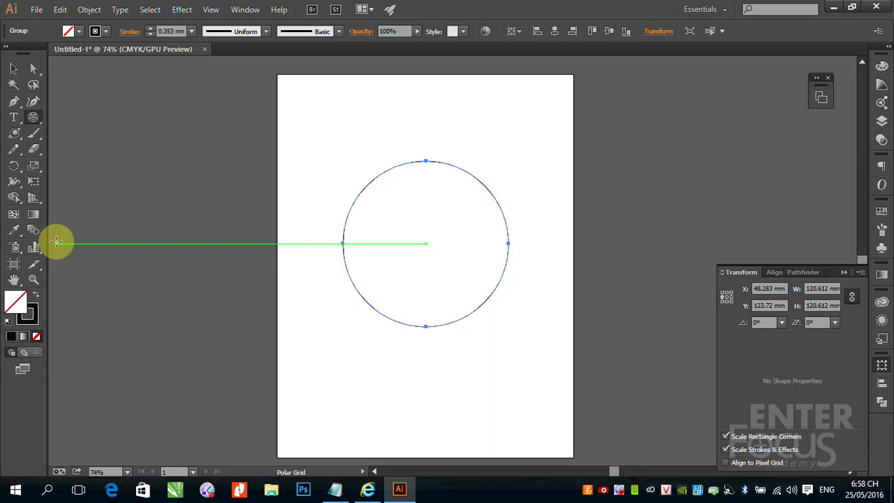
# Collapse the Transform panel and delete the circular polar grid from the artboard
pyautogui.click(13, 68)
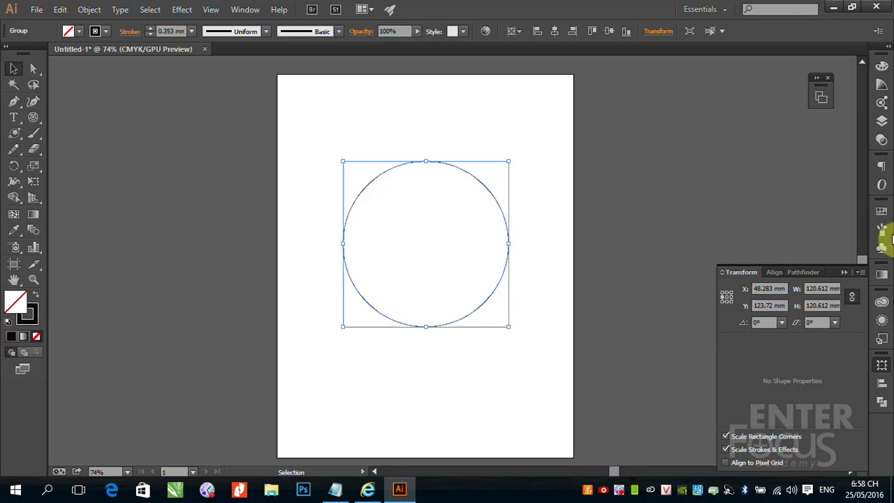
pyautogui.click(846, 272)
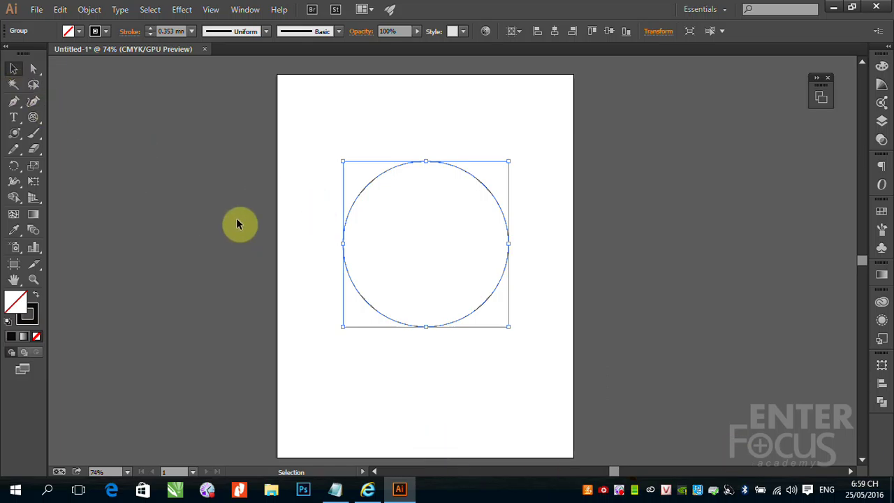
pyautogui.click(337, 135)
pyautogui.moveTo(318, 134); pyautogui.dragTo(571, 364)
pyautogui.press('Delete')
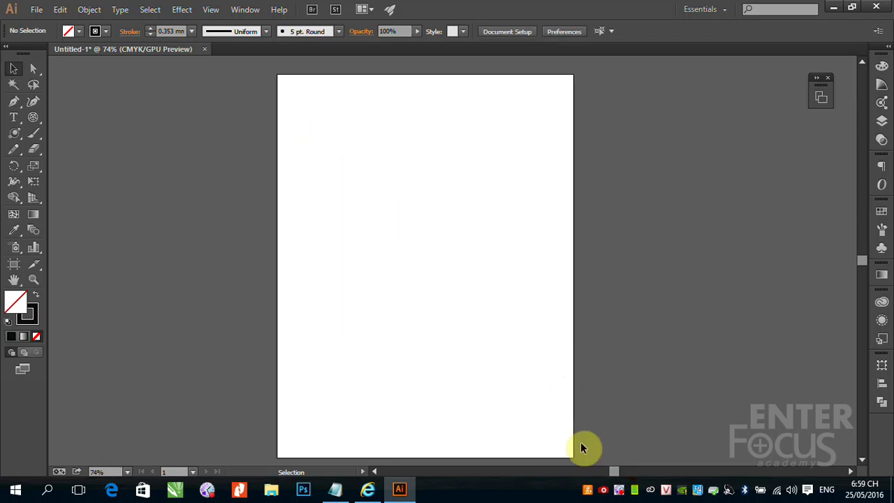